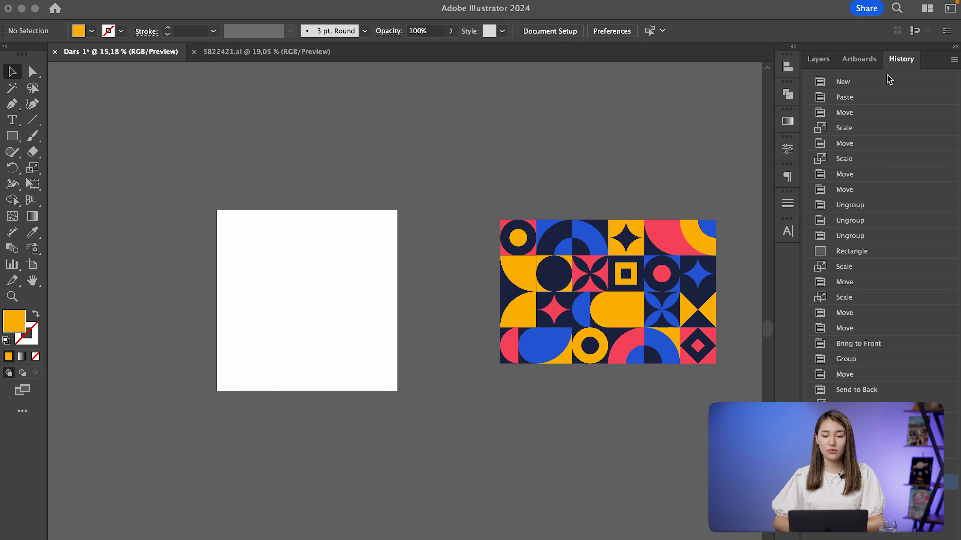
Collapse the expanded Layers, Artboards and History panels to icons to free up canvas space.
left_click(955, 51)
left_click(955, 47)
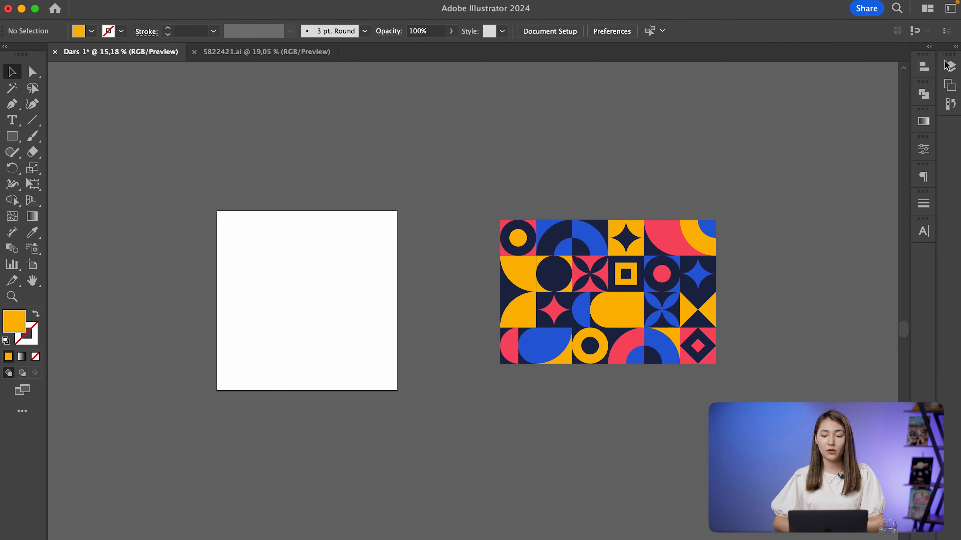
scroll(569, 156, "down", 1)
scroll(569, 157, "up", 3)
scroll(569, 156, "down", 1)
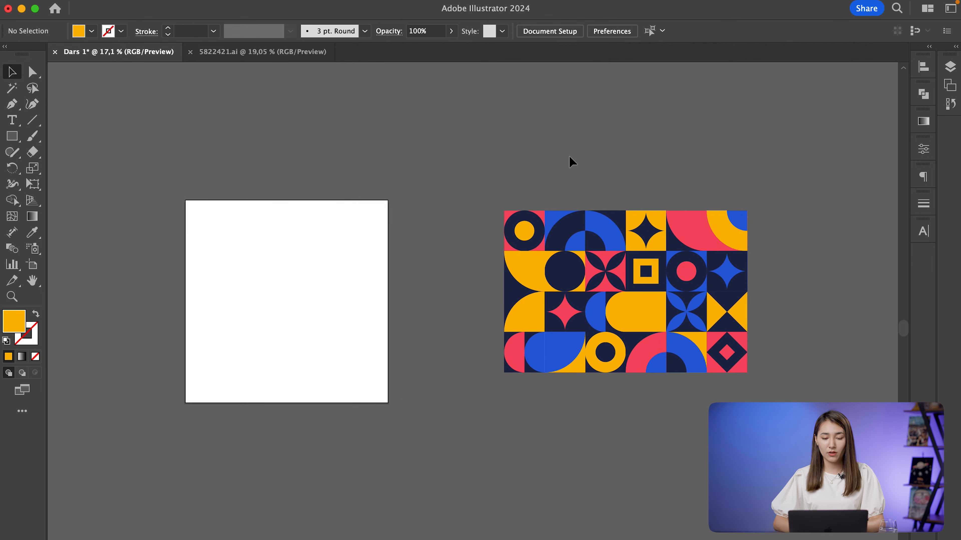
scroll(569, 156, "left", 2)
scroll(397, 151, "up", 2)
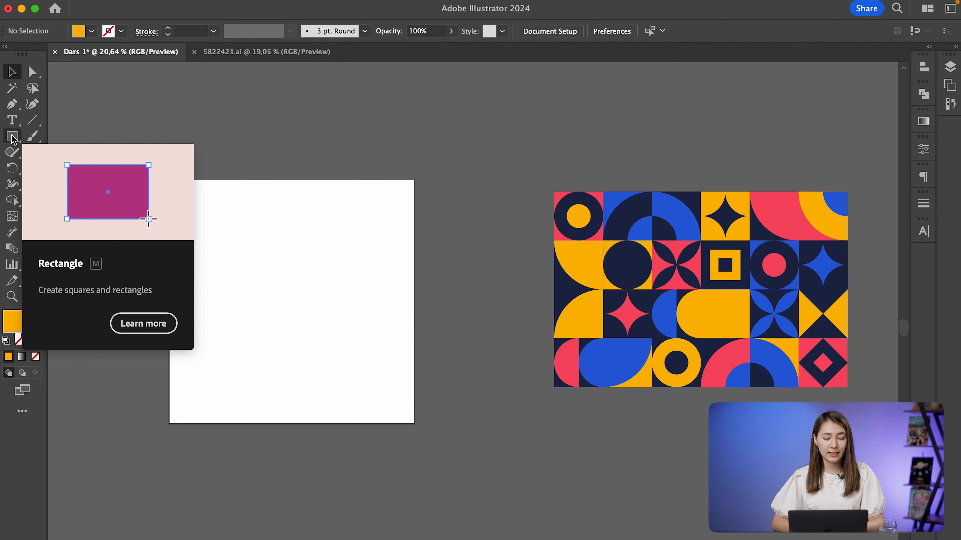
Draw a yellow square about 439 px wide in the upper-left part of the artboard with the Rectangle tool.
left_click(14, 140)
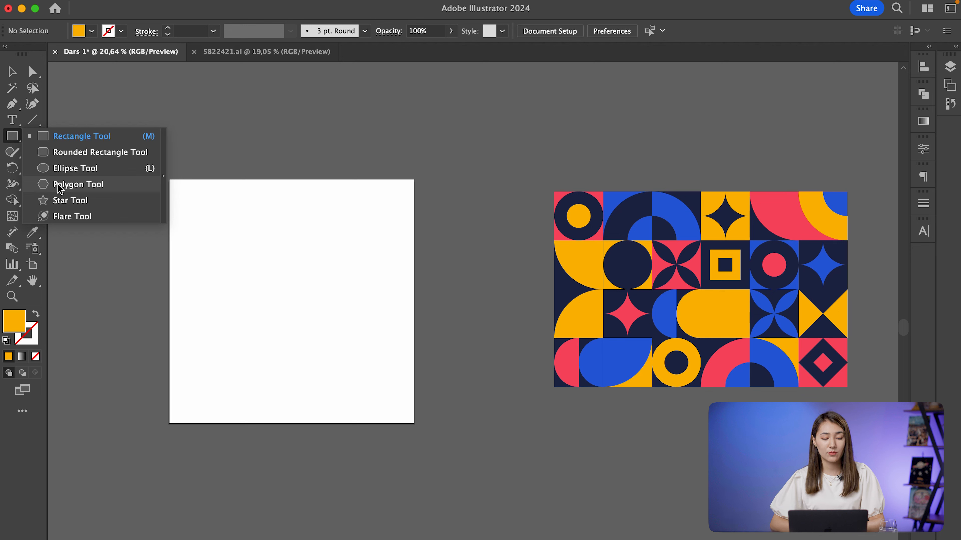
left_click(42, 137)
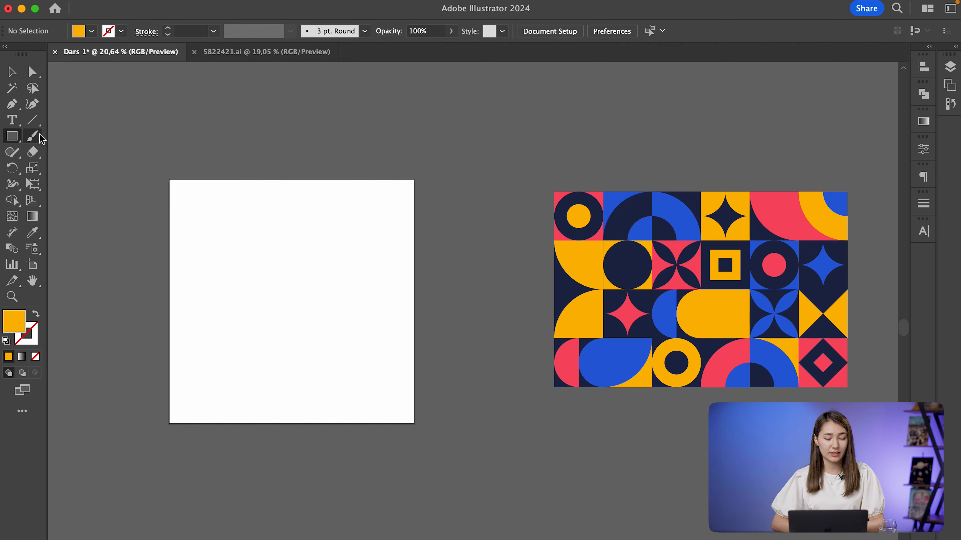
left_click(13, 138)
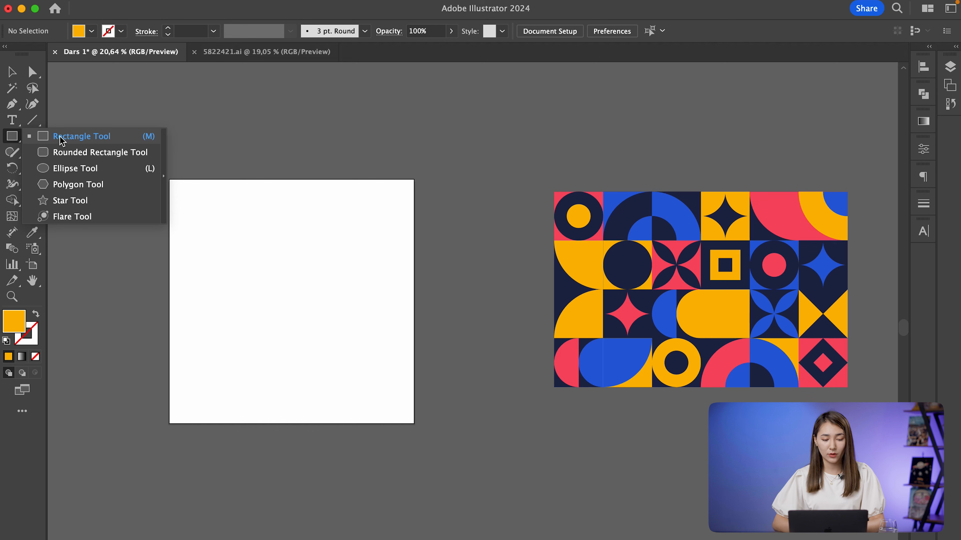
left_click(185, 204)
left_click_drag(185, 204, 294, 300)
Set the yellow square's width to 200 px, scaling the height in proportion.
left_click(755, 31)
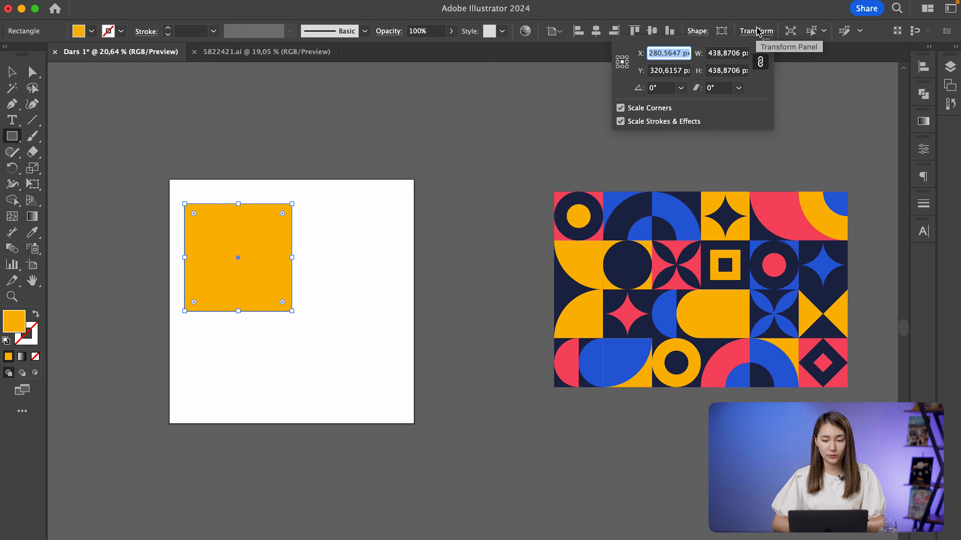
left_click(722, 56)
type("200")
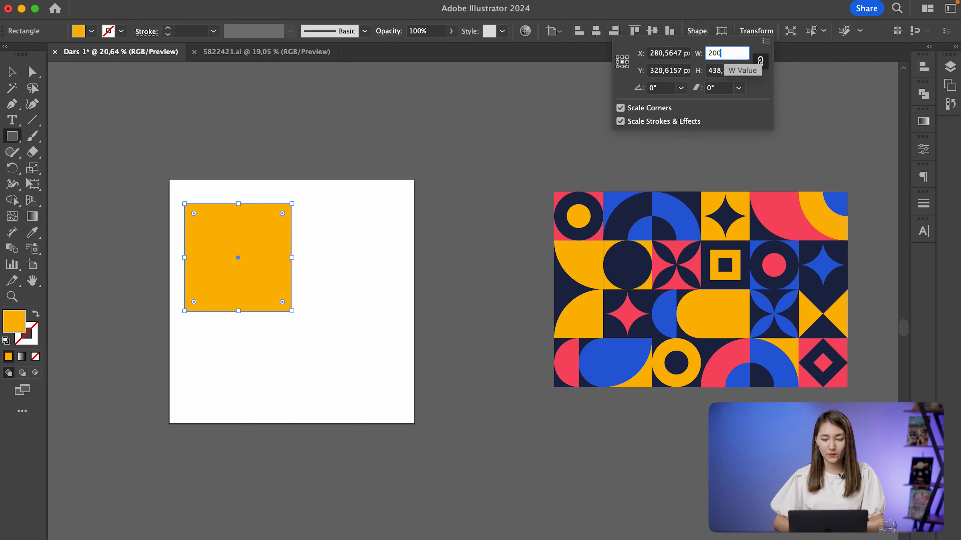
key("Return")
Move the yellow square off the artboard, just above its upper edge, using the Selection tool.
scroll(264, 230, "up", 3)
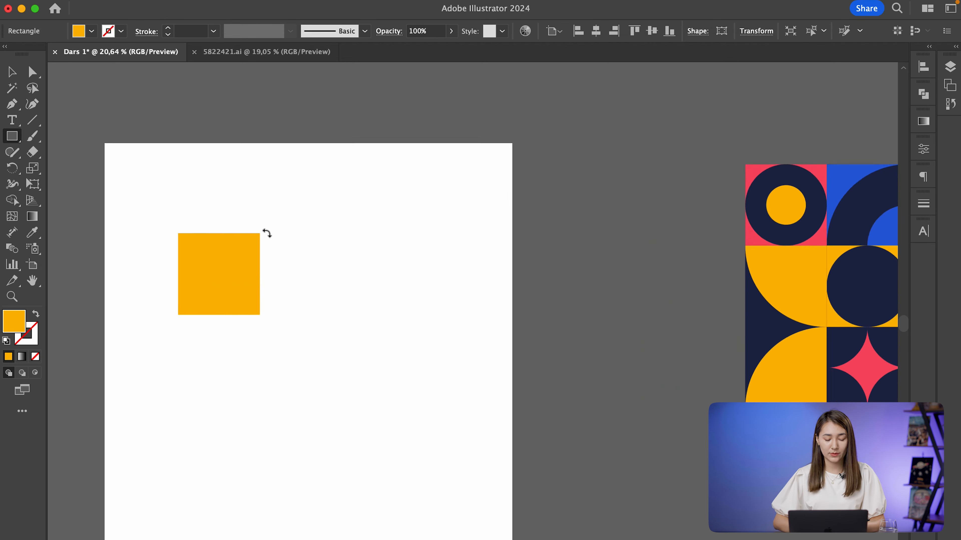
key("v")
left_click(318, 277)
left_click_drag(240, 276, 233, 246)
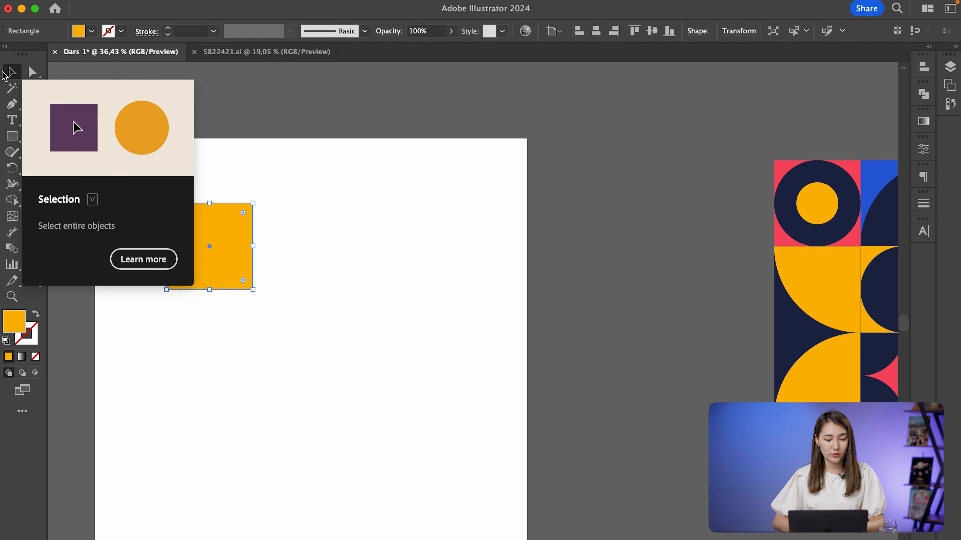
left_click(306, 242)
left_click_drag(233, 239, 295, 112)
scroll(318, 294, "down", 2)
left_click(391, 118)
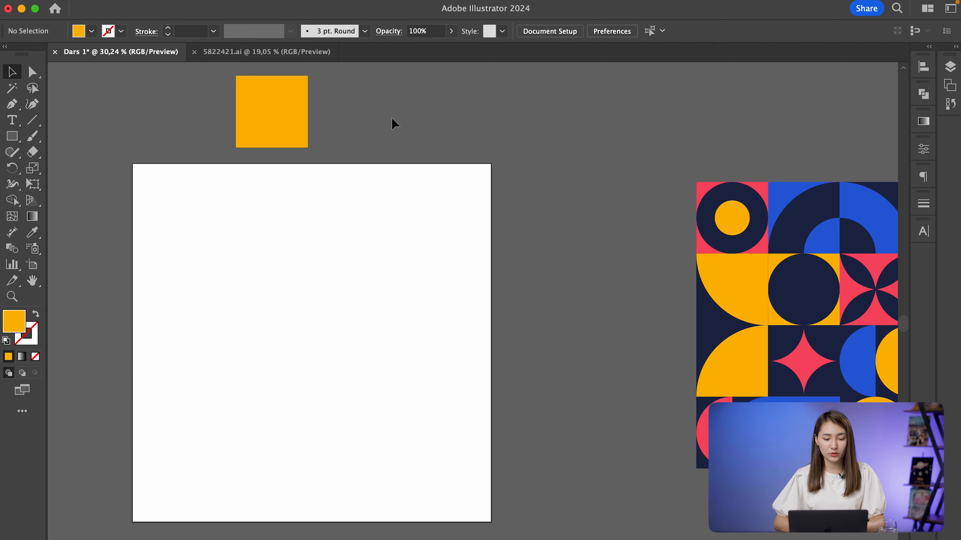
Move the yellow square back onto the artboard, near its upper-left corner.
left_click(293, 112)
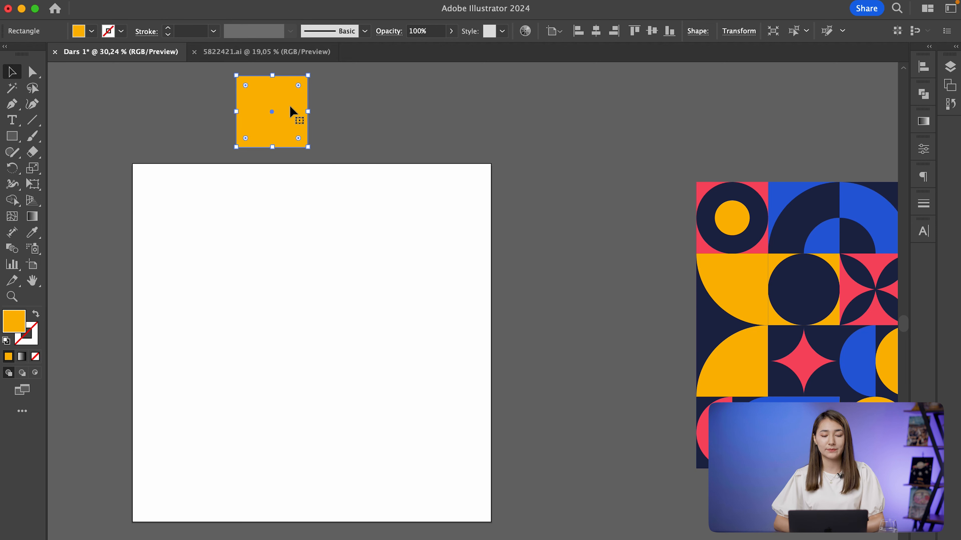
left_click_drag(291, 112, 243, 236)
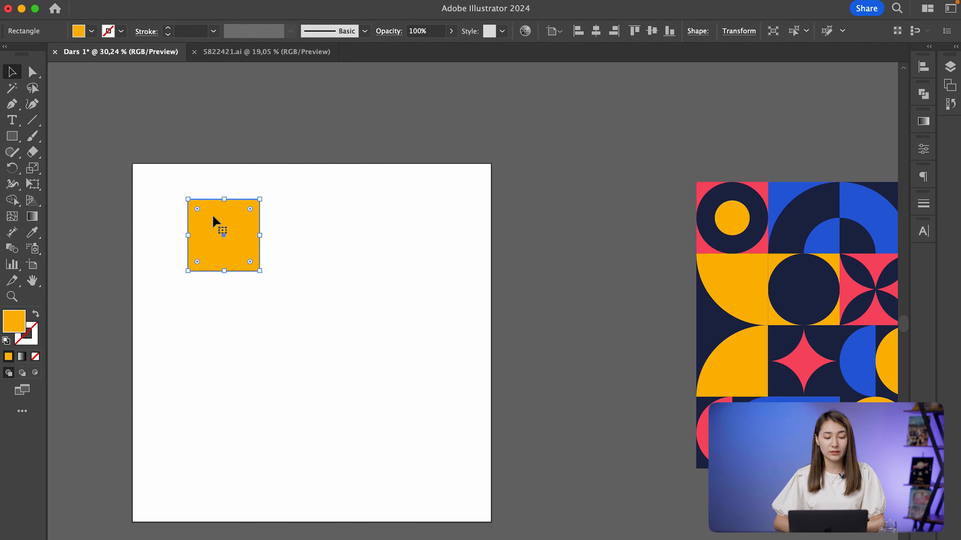
left_click_drag(218, 222, 195, 242)
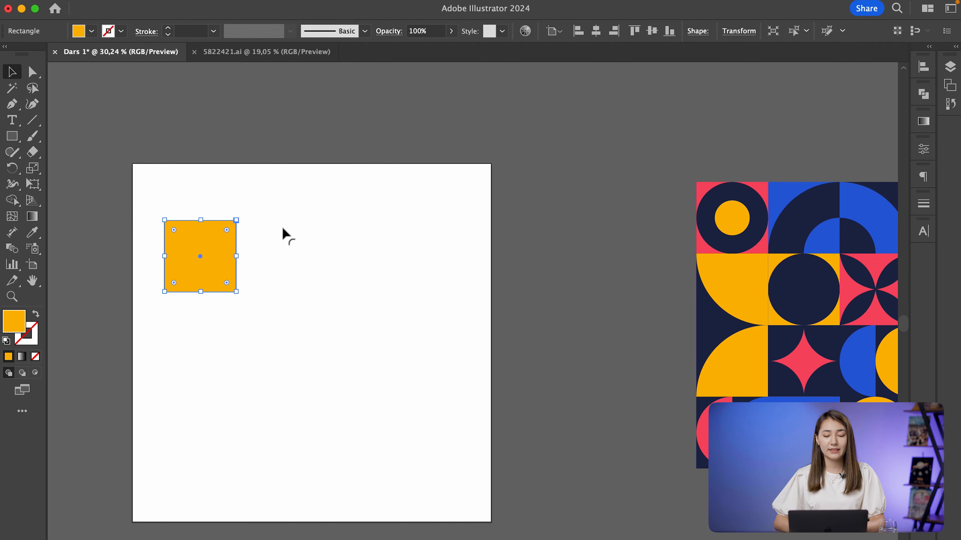
Recolour the yellow square with the pink background of the reference pattern's first tile, using the Eyedropper.
scroll(284, 232, "down", 5)
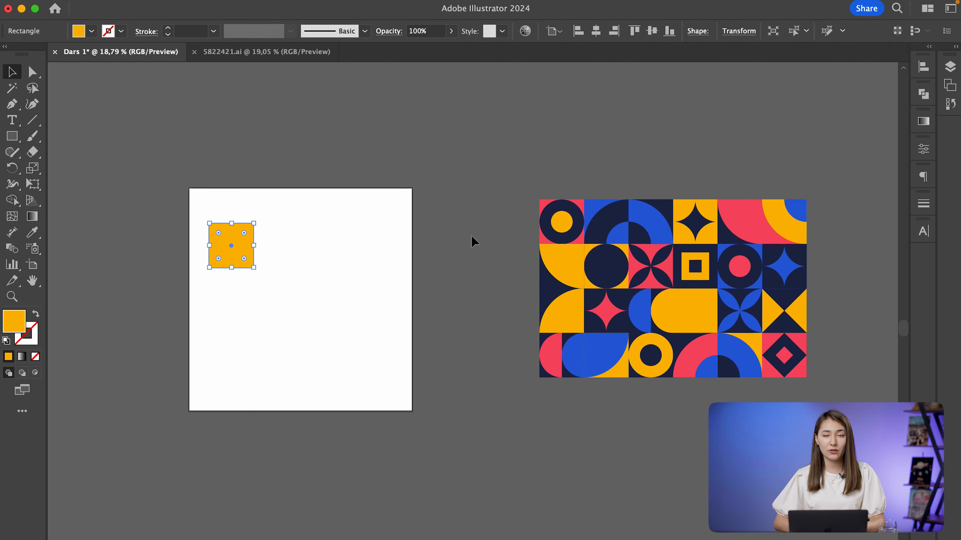
left_click(356, 251)
scroll(590, 194, "up", 3)
scroll(589, 193, "up", 2)
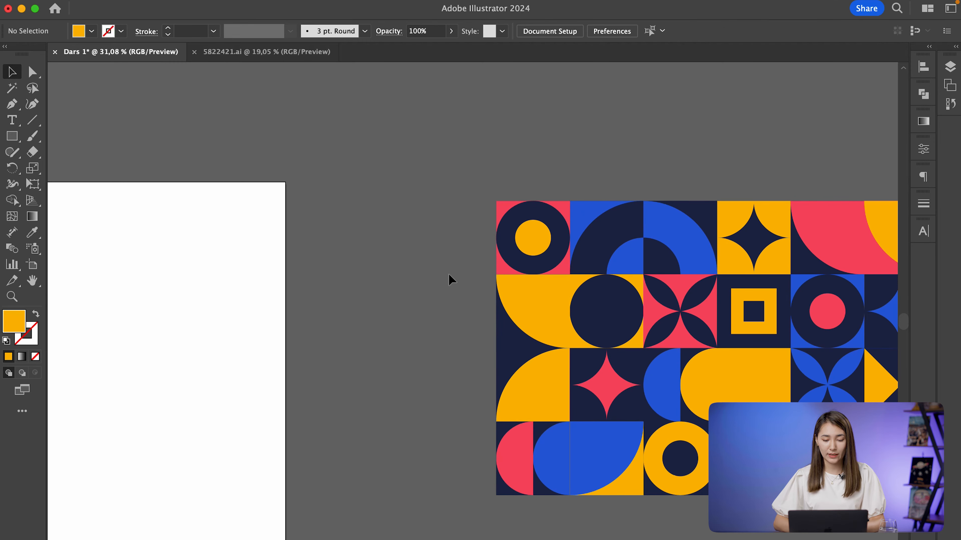
scroll(448, 274, "down", 3)
scroll(331, 245, "up", 3)
left_click(295, 253)
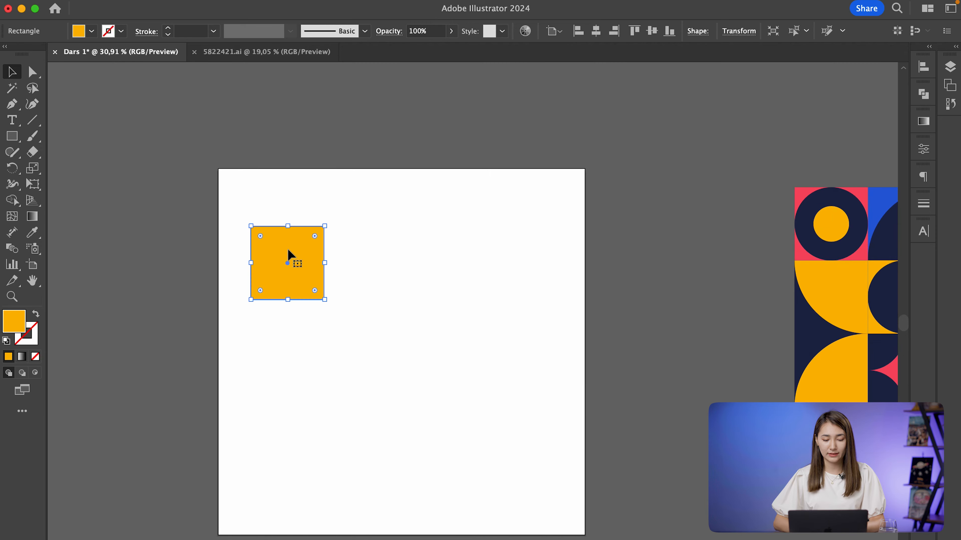
scroll(289, 258, "right", 5)
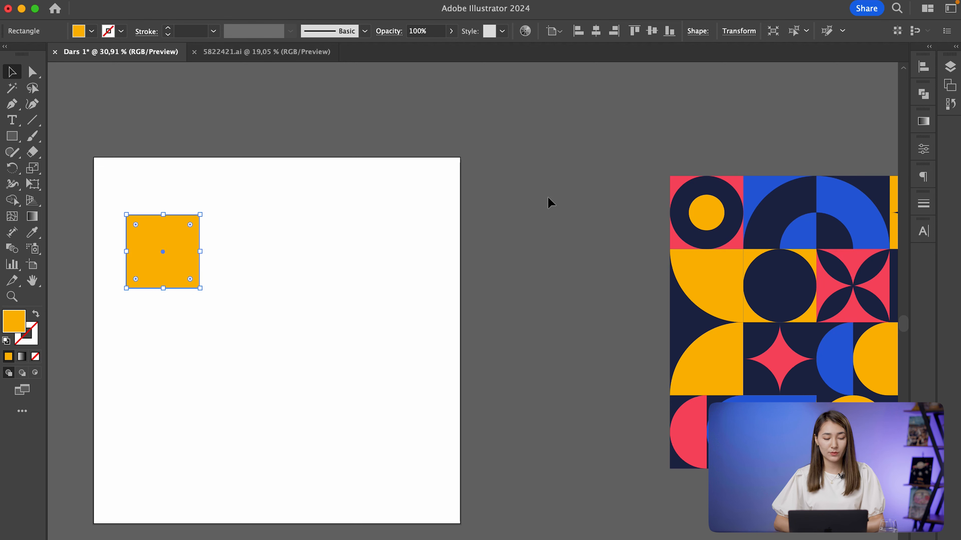
left_click(36, 237)
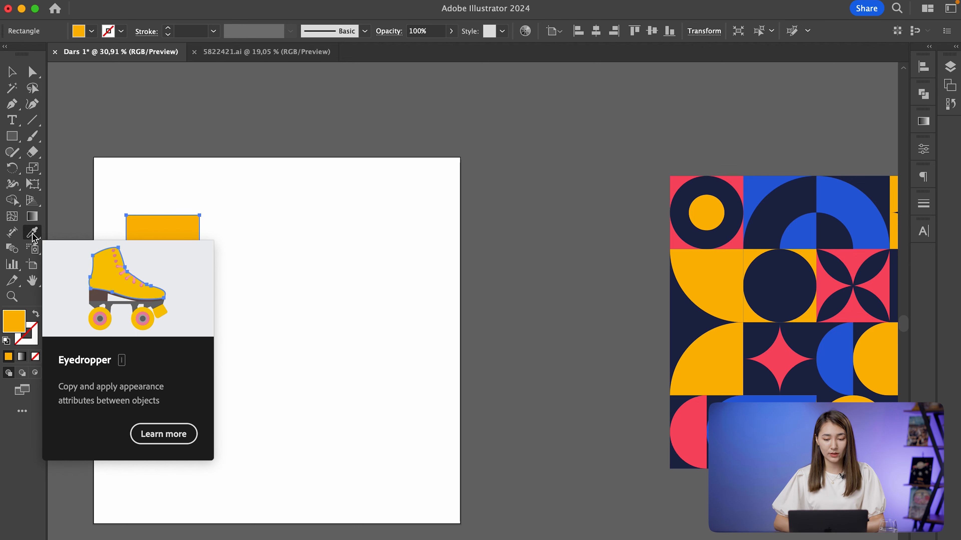
left_click(679, 182)
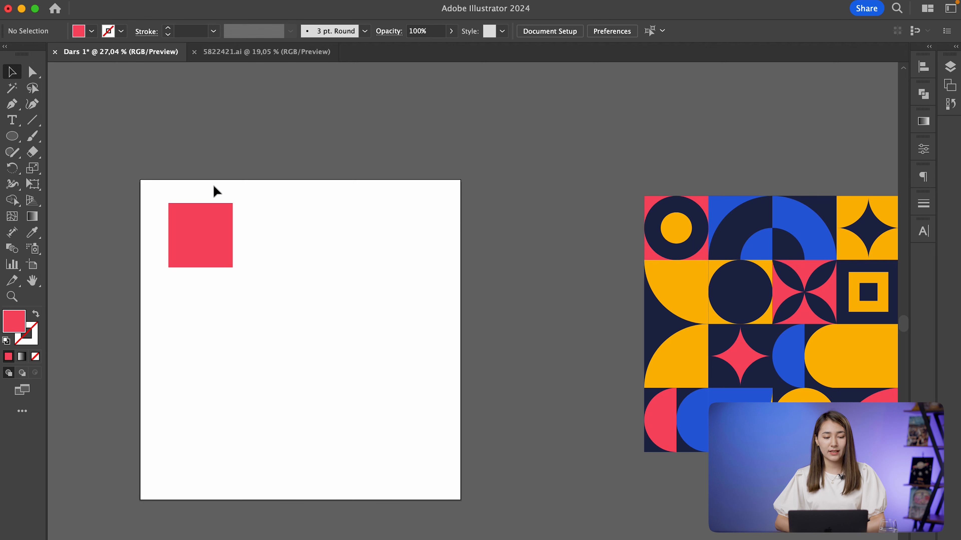
Draw a pink circle about 294 px in diameter beside the square with the Ellipse tool.
left_click(17, 144)
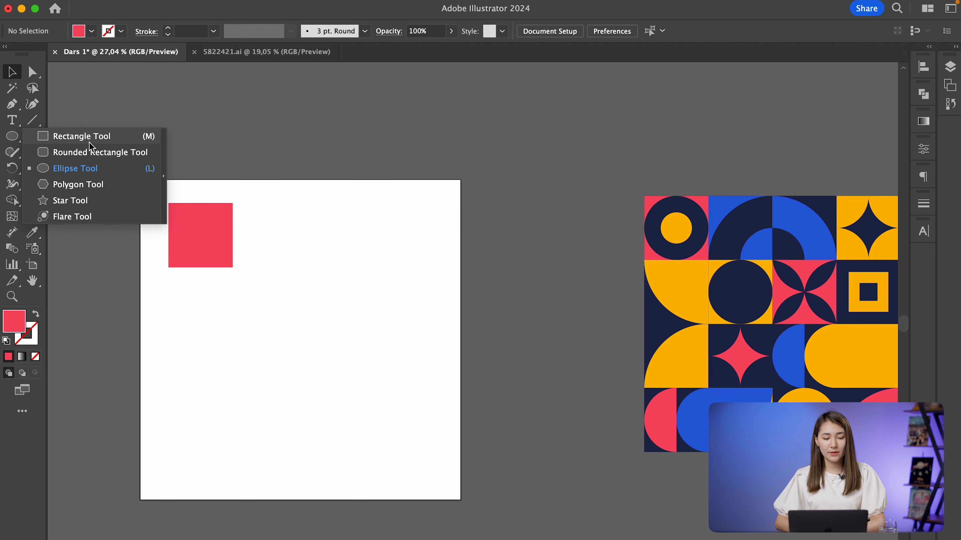
left_click(84, 169)
left_click_drag(275, 235, 367, 309)
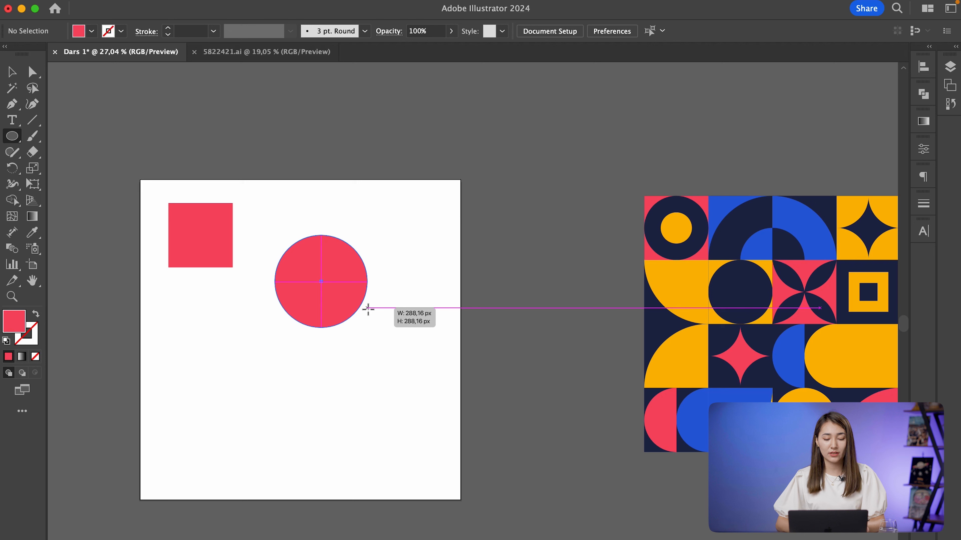
left_click_drag(368, 309, 370, 312)
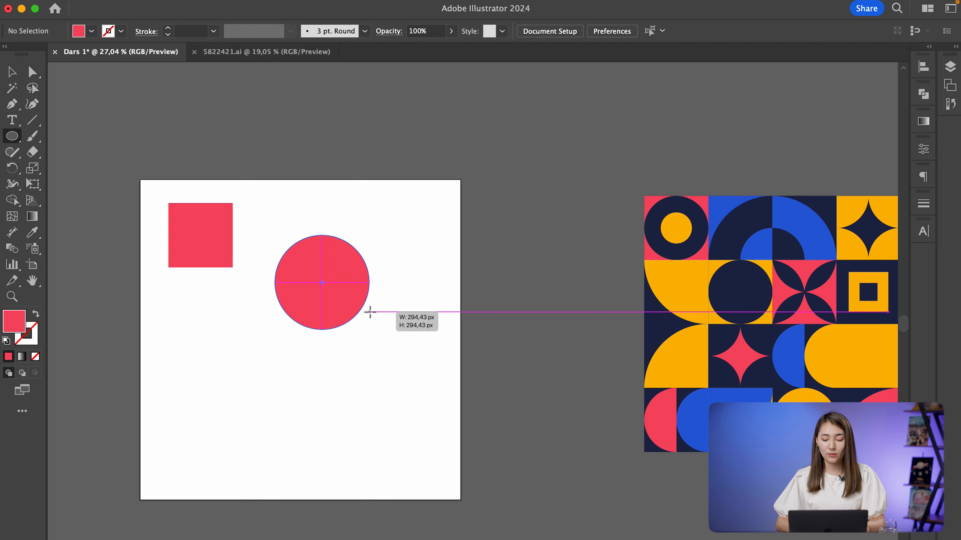
left_click_drag(370, 311, 370, 311)
Turn on Snap to Pixel and try it by drawing and deleting a test ellipse below the circle.
mouse_move(399, 2)
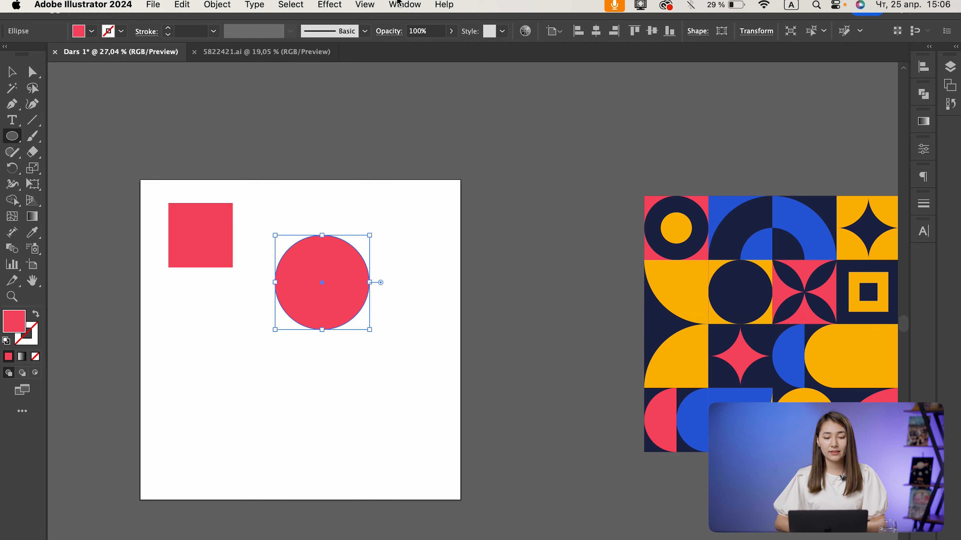
left_click(364, 5)
scroll(416, 427, "down", 5)
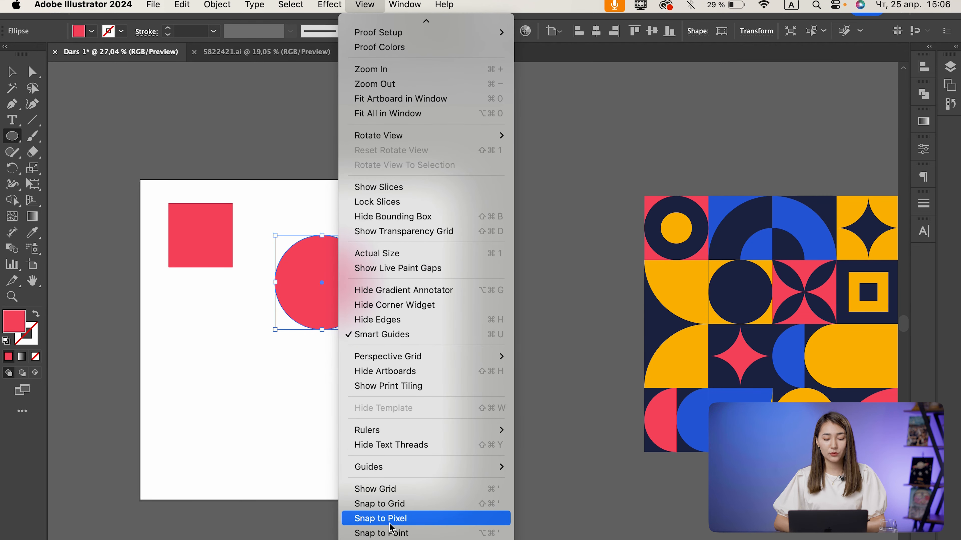
left_click(399, 523)
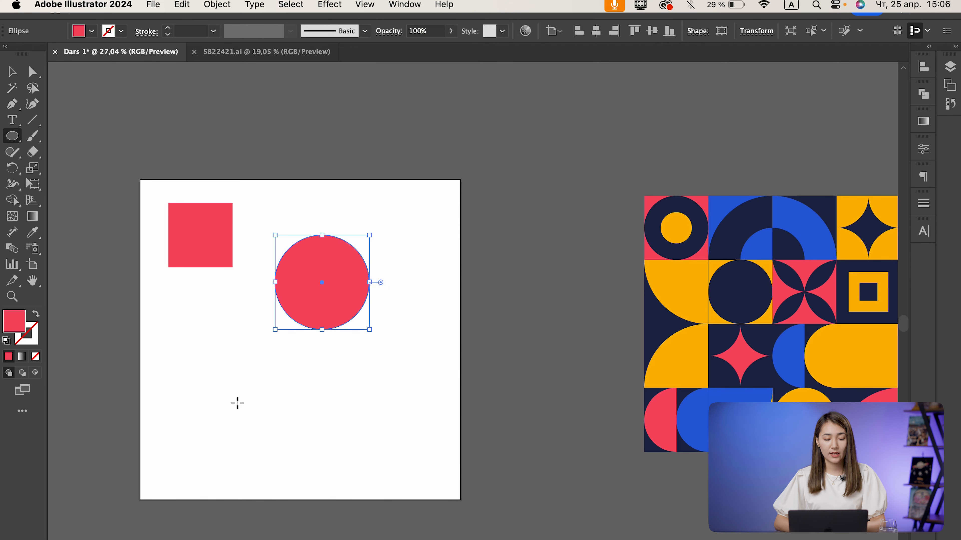
left_click_drag(239, 375, 291, 417)
key("Delete")
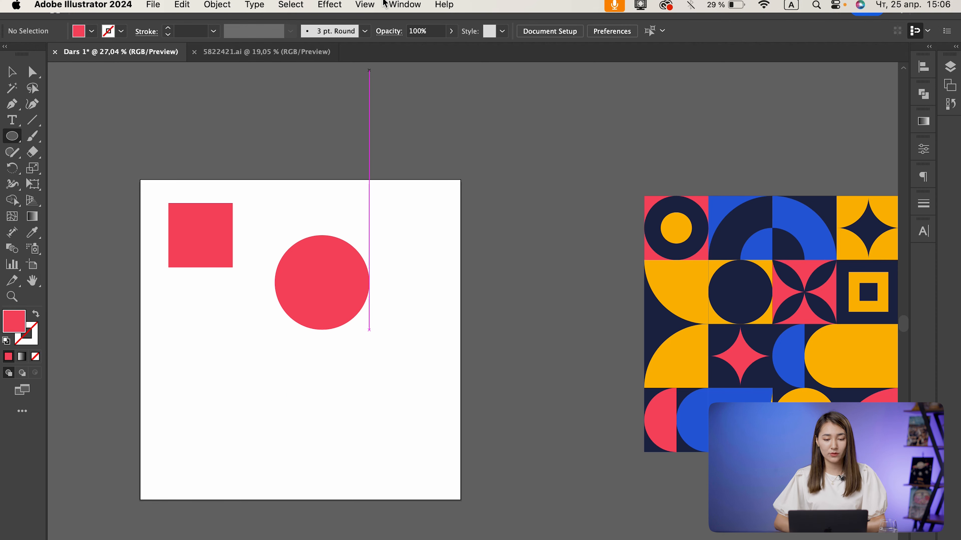
Turn off Snap to Pixel.
left_click(358, 5)
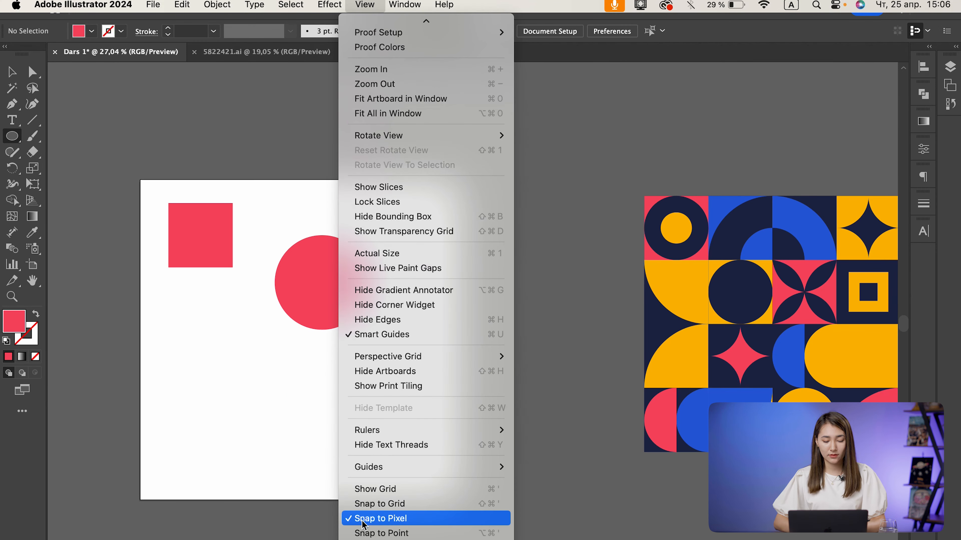
left_click(362, 518)
Set the pink circle's width to 200 px, scaling the height in proportion.
key("v")
left_click(339, 284)
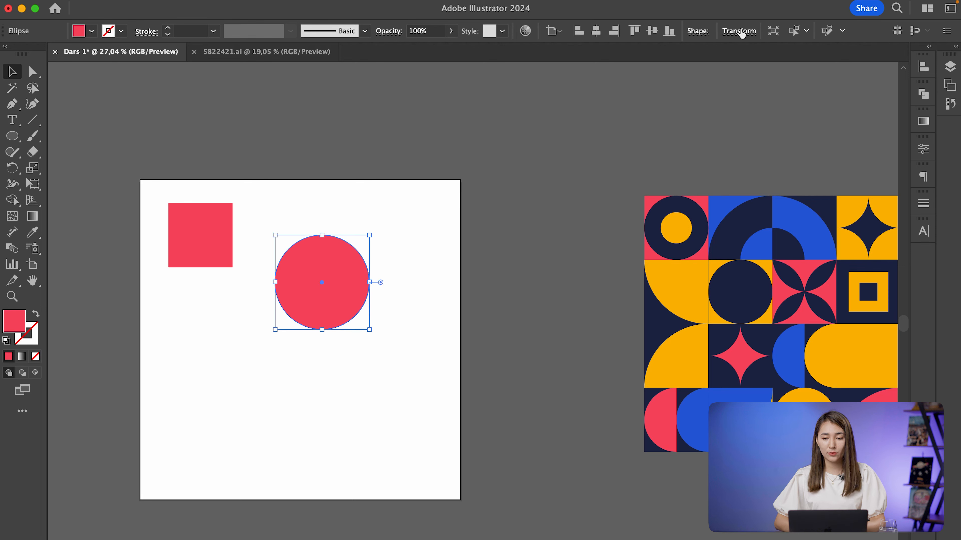
left_click(741, 32)
left_click(730, 54)
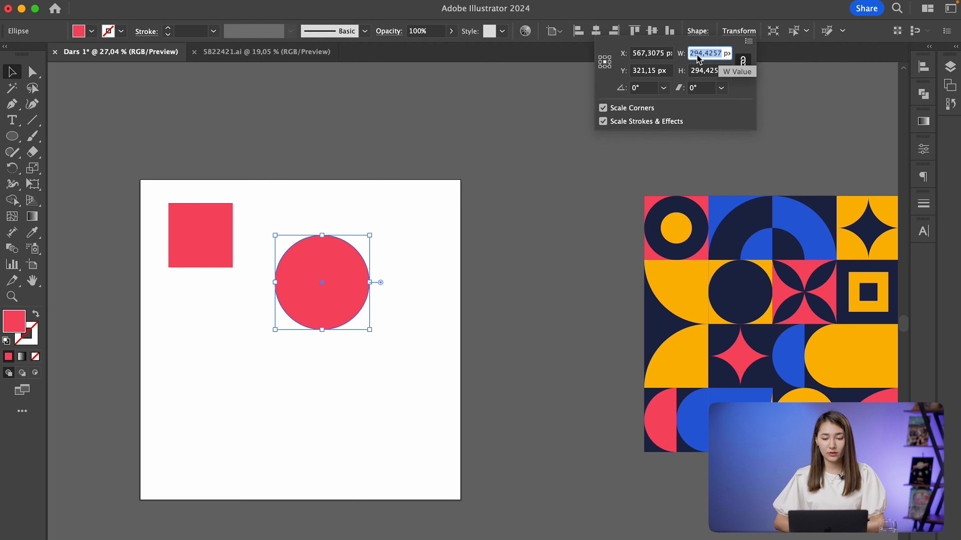
type("200")
key("Return")
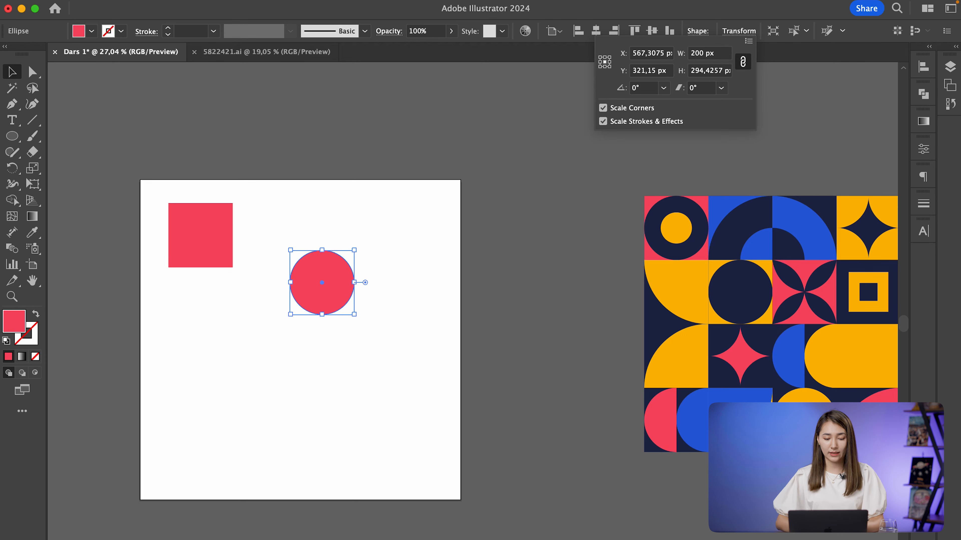
Move the circle onto the pink square so that their centres and edges align.
left_click(354, 285)
scroll(353, 288, "up", 3)
scroll(354, 288, "left", 5)
left_click_drag(468, 307, 241, 218)
scroll(242, 218, "down", 4)
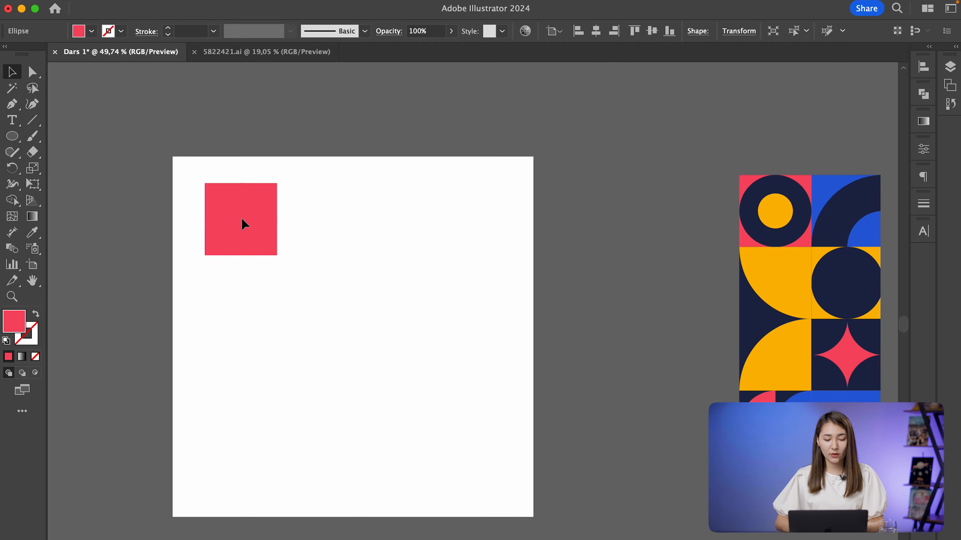
scroll(242, 218, "up", 5)
scroll(366, 221, "down", 5)
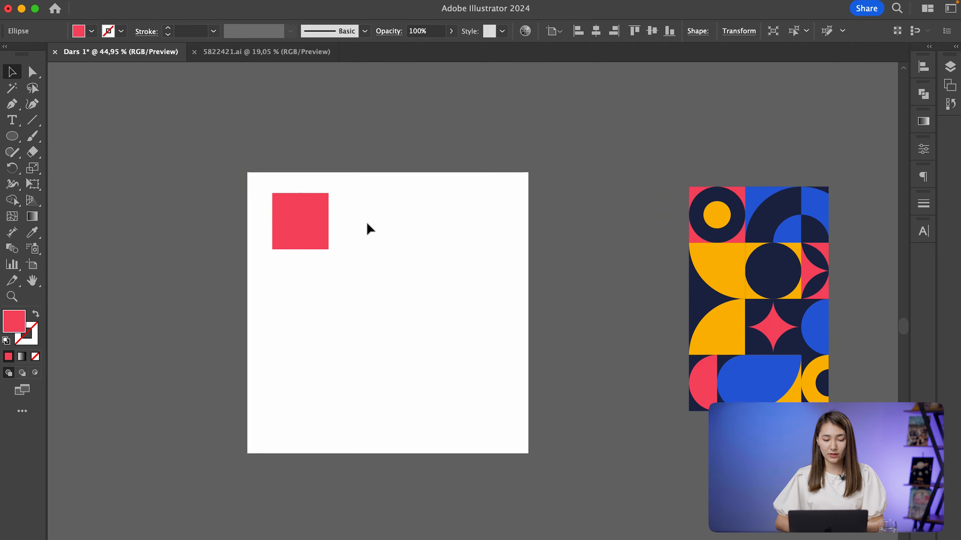
Fill the pink circle with the navy sampled from the first tile of the reference pattern.
scroll(366, 221, "right", 3)
scroll(366, 222, "up", 1)
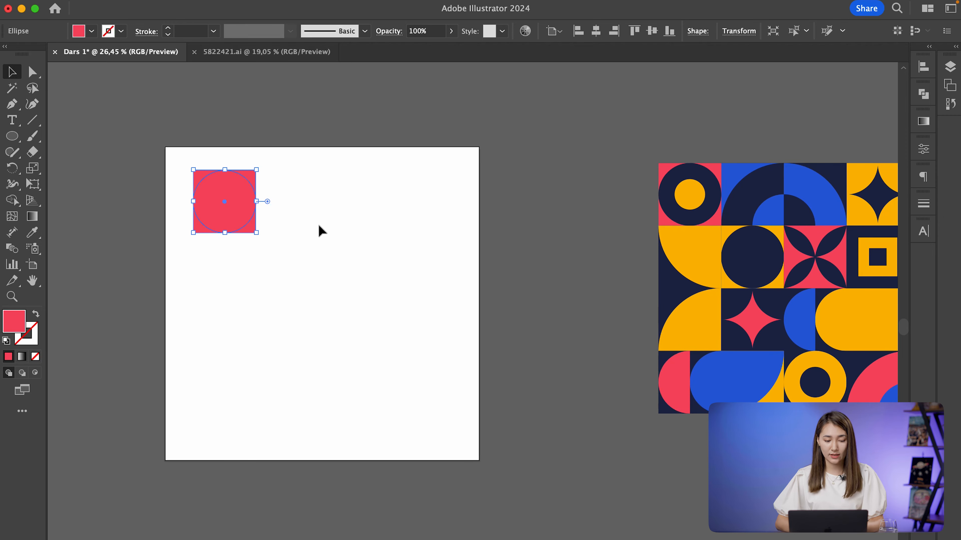
left_click(32, 233)
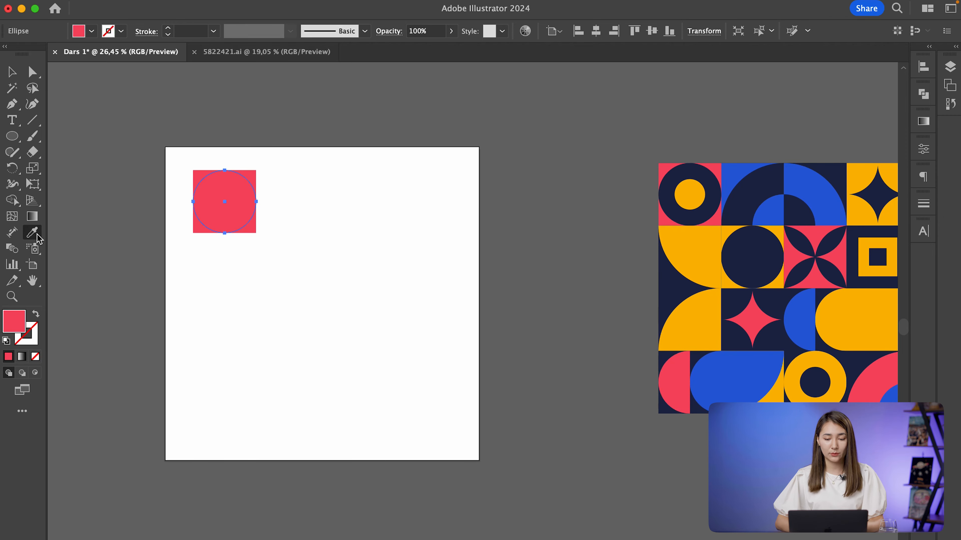
left_click(676, 182)
key("v")
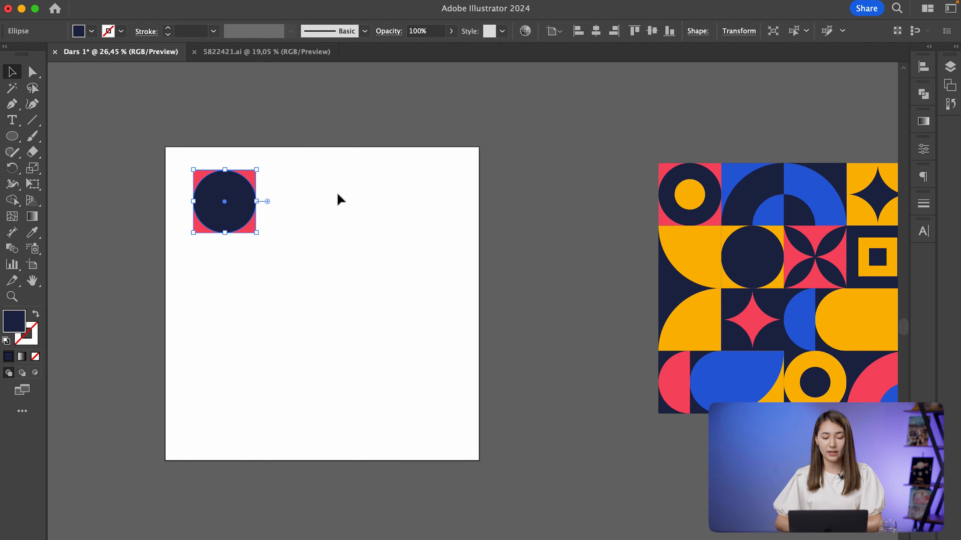
left_click(281, 193)
Try snapping the navy circle to the pink square's centre, and shift it slightly above the square's edge.
scroll(206, 175, "up", 5)
scroll(298, 226, "down", 3)
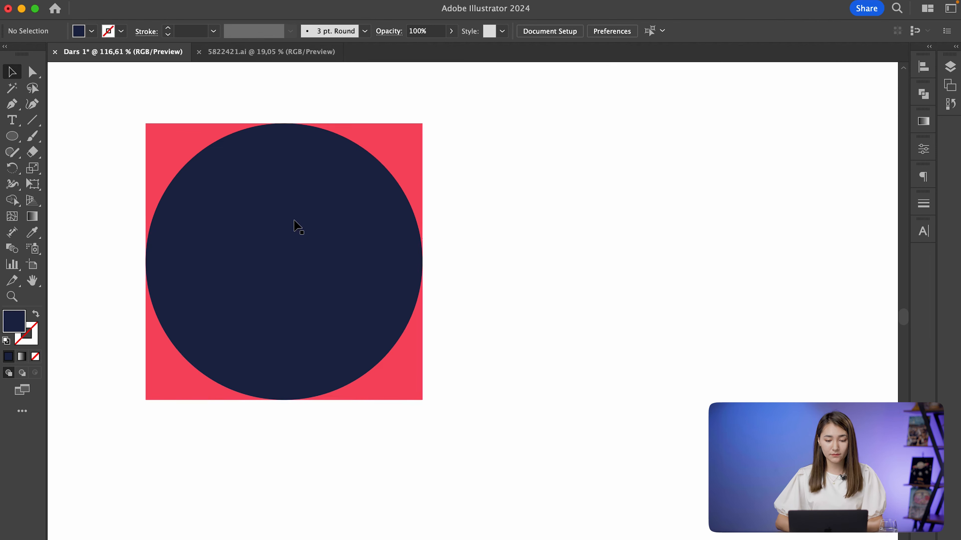
mouse_move(292, 238)
left_mouse_down()
mouse_move(541, 259)
mouse_move(375, 223)
mouse_move(281, 227)
mouse_move(278, 247)
left_mouse_up()
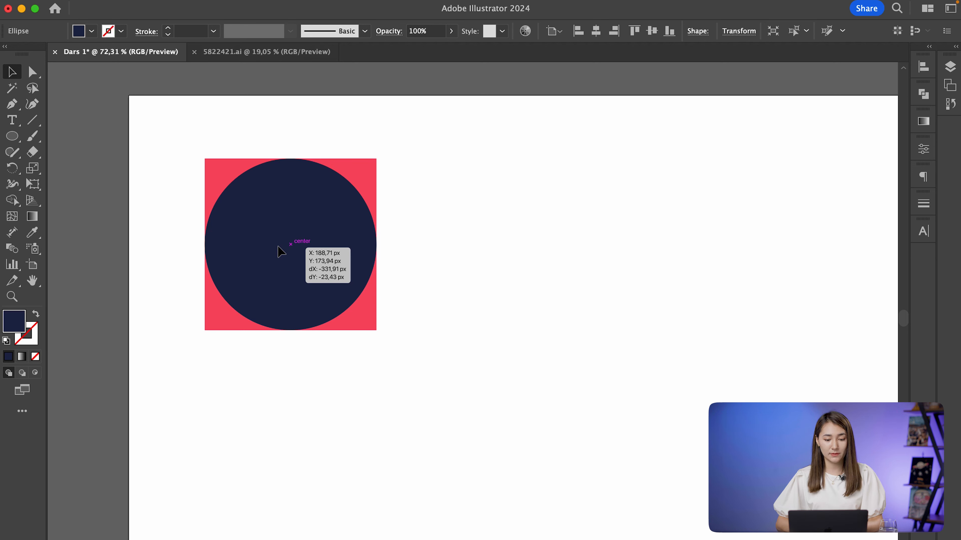
left_click_drag(278, 244, 284, 253)
left_click(523, 211)
Turn off Smart Guides and try moving the navy circle freely, down and to the right across the square.
left_click(366, 5)
scroll(423, 366, "down", 3)
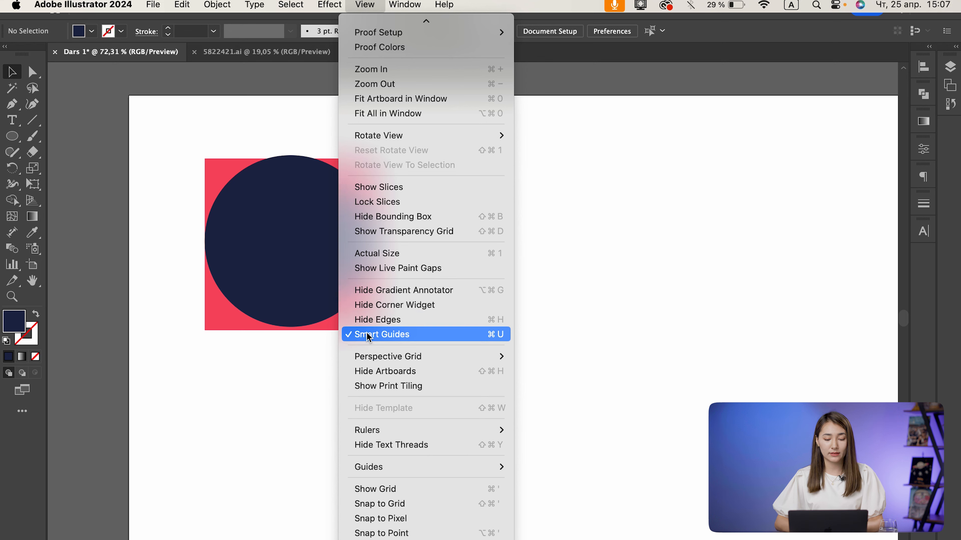
left_click(391, 334)
left_click_drag(294, 253, 314, 286)
left_click(551, 208)
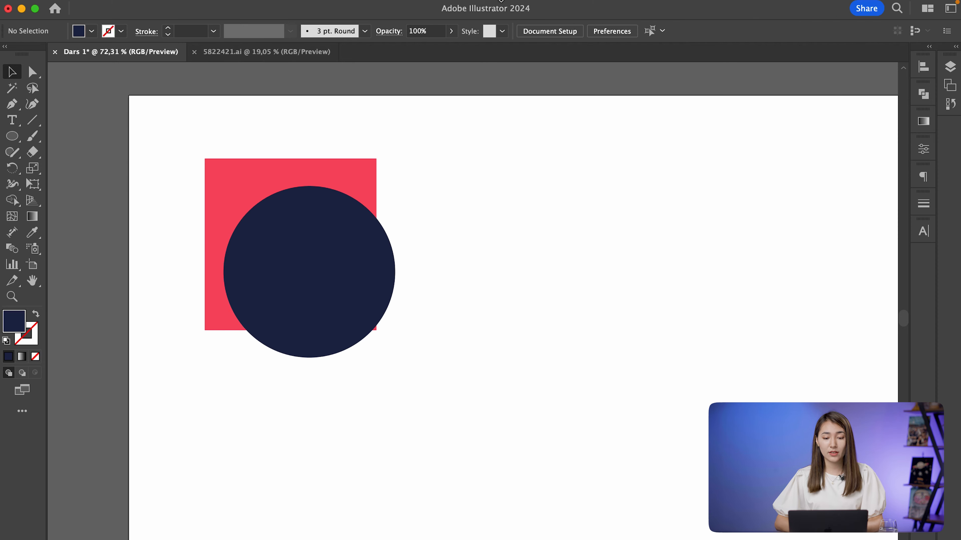
Turn on Smart Guides and snap the navy circle onto the pink square's centre.
mouse_move(501, 1)
left_click(372, 6)
left_click(383, 458)
left_click_drag(354, 273, 338, 246)
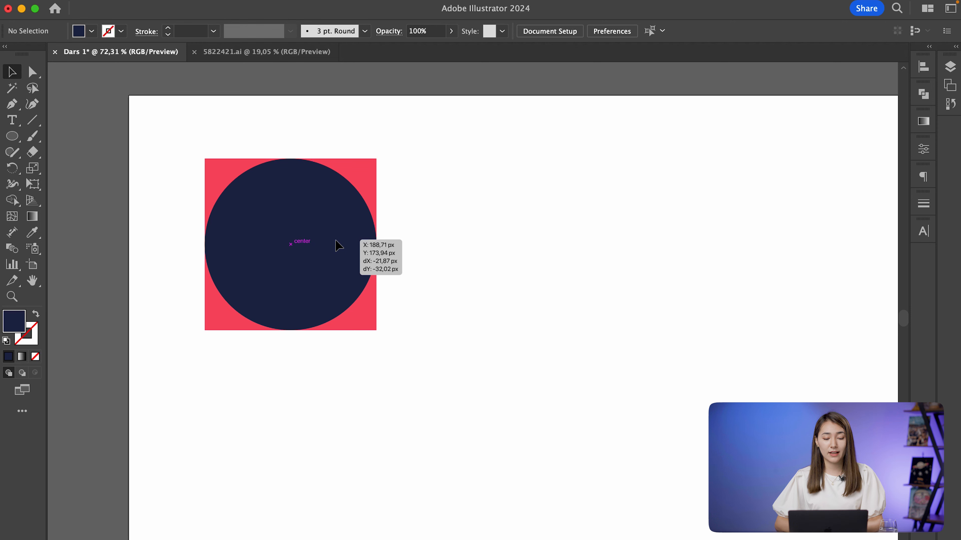
left_click_drag(336, 242, 336, 242)
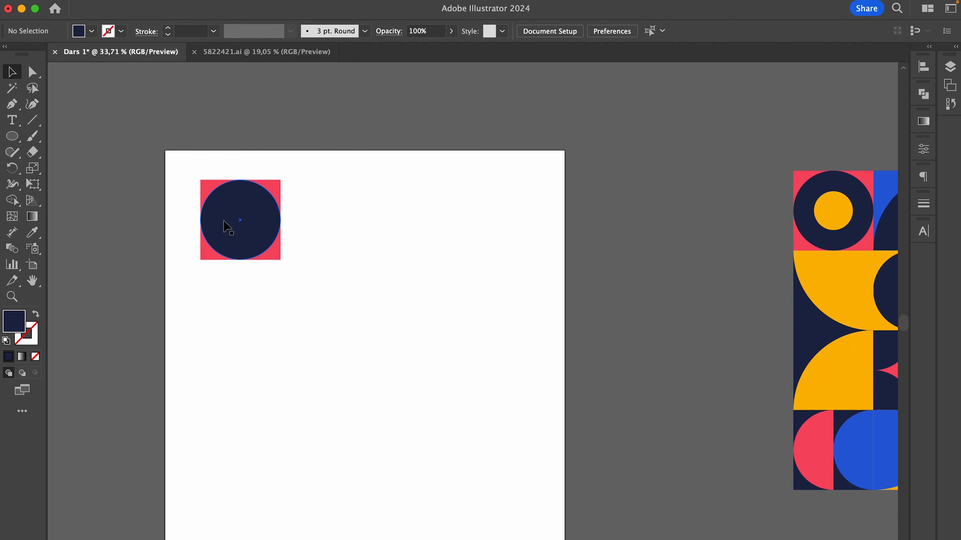
Draw a small circle about 122 px across to the right of the first tile.
scroll(224, 222, "up", 3)
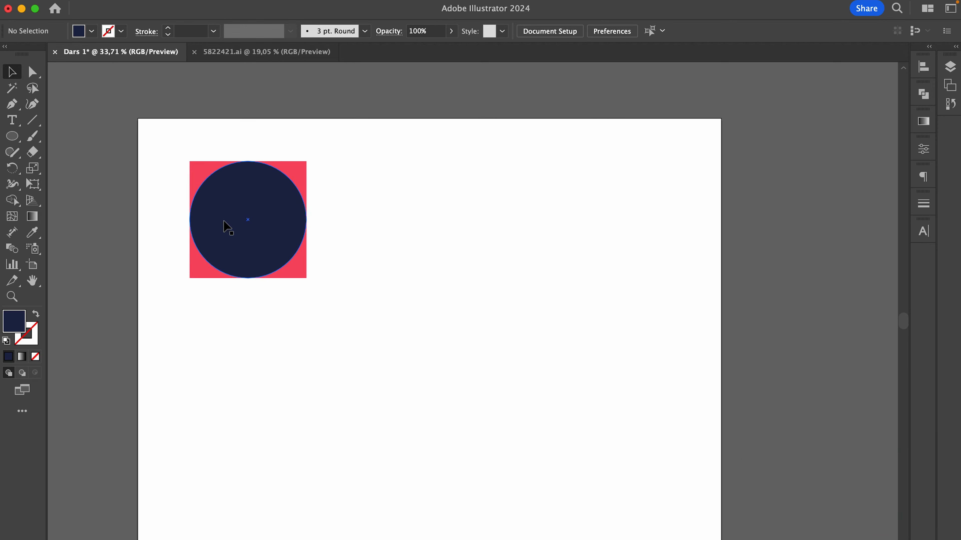
scroll(278, 208, "down", 3)
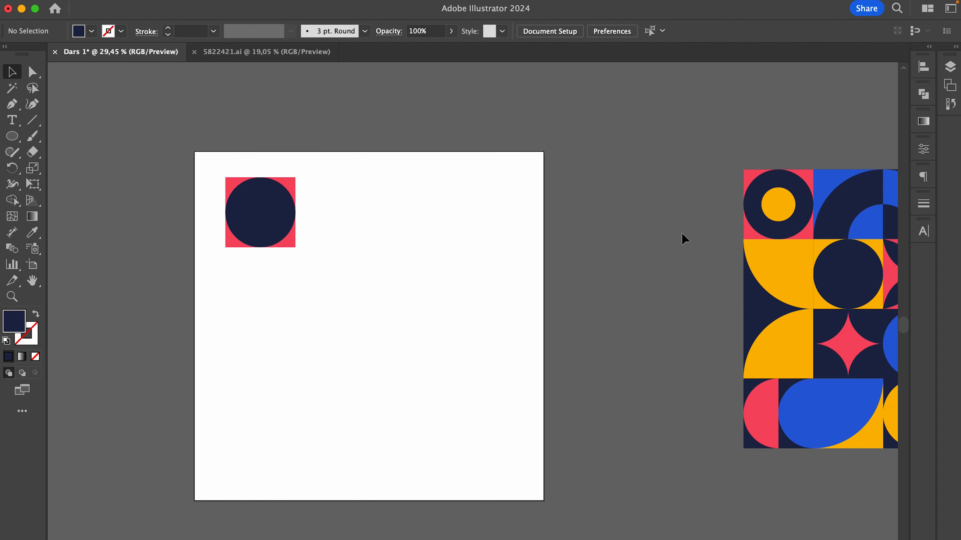
scroll(682, 233, "right", 5)
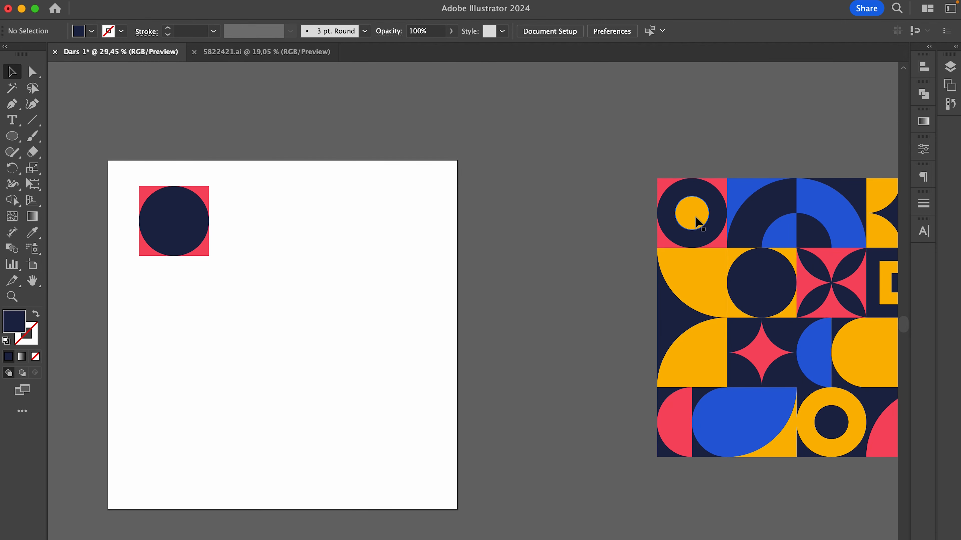
scroll(506, 246, "left", 3)
scroll(506, 247, "right", 3)
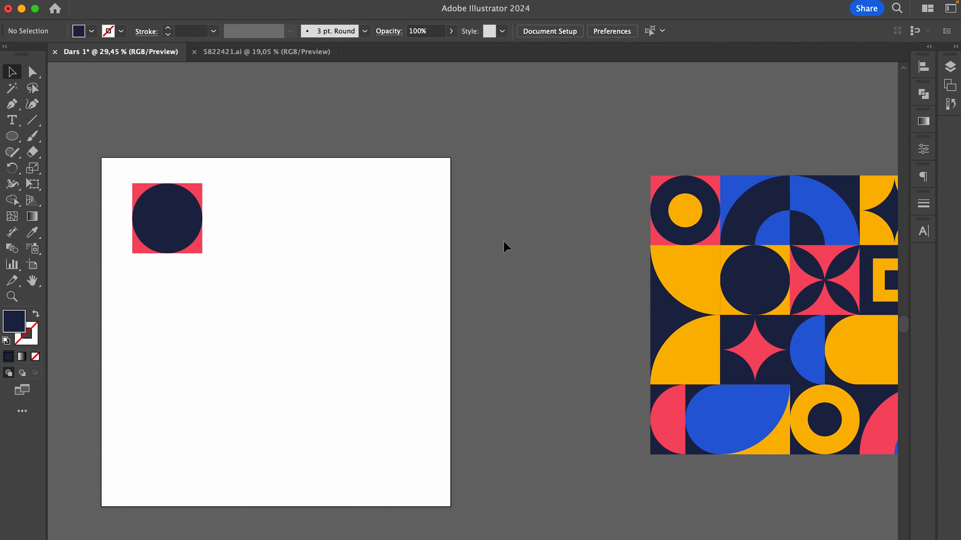
left_click(11, 139)
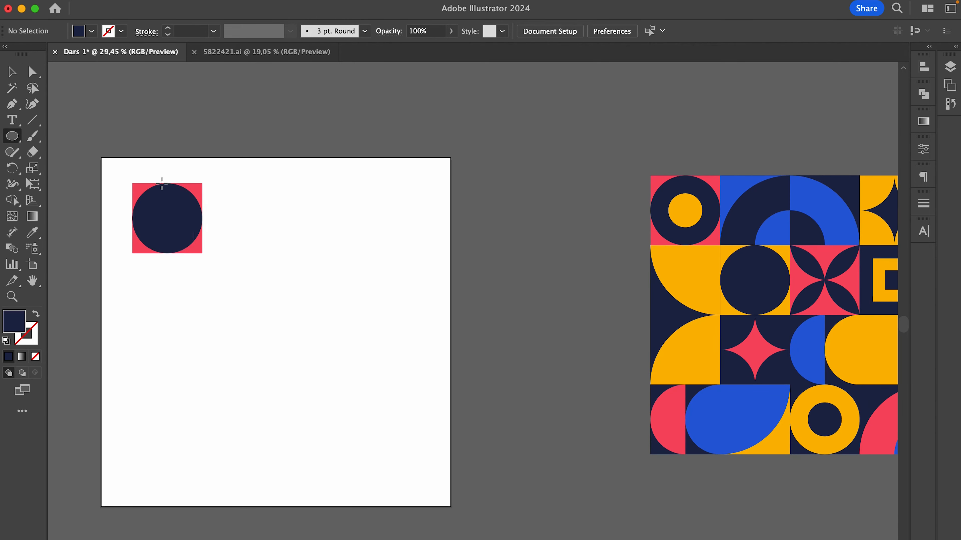
left_click_drag(241, 211, 277, 253)
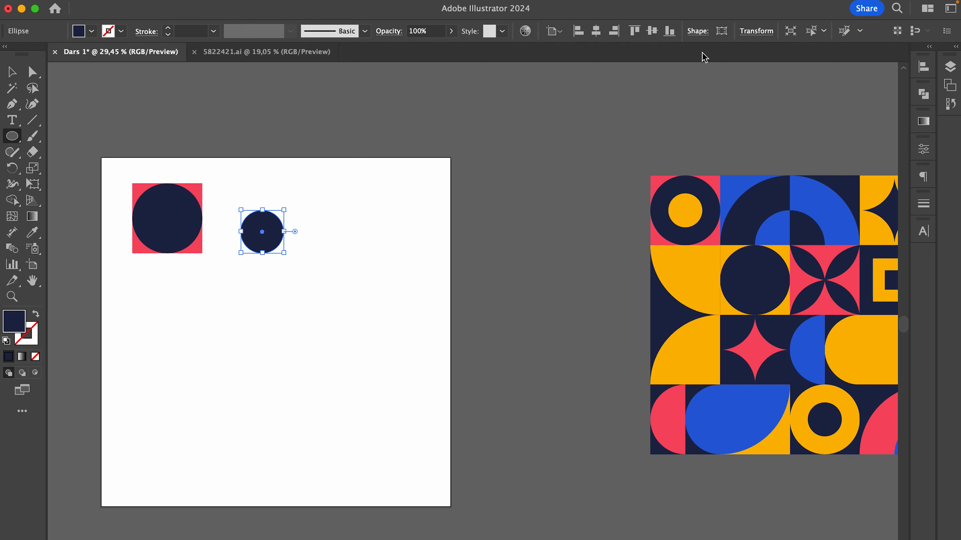
Set the small circle's width to 100 px, scaling the height in proportion.
left_click(755, 31)
left_click(726, 54)
type("100")
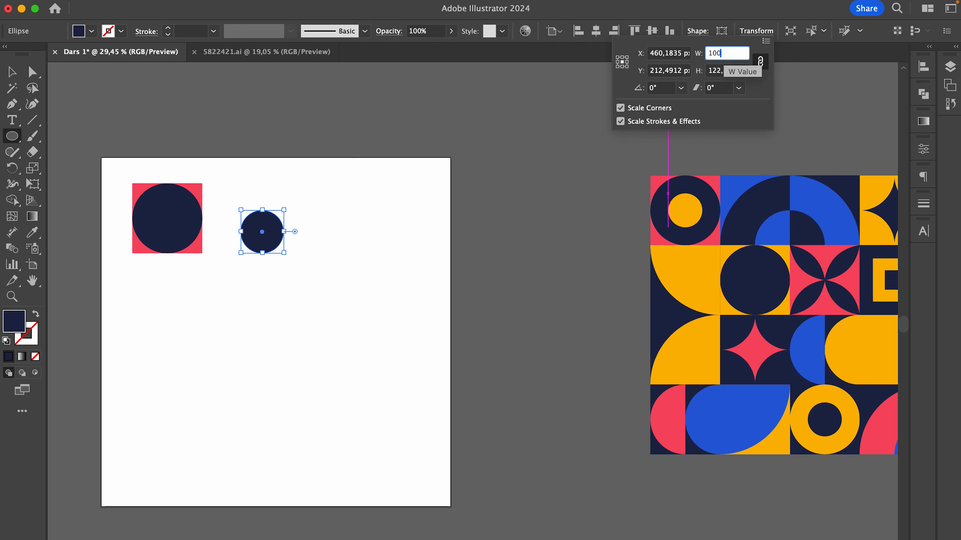
key("Return")
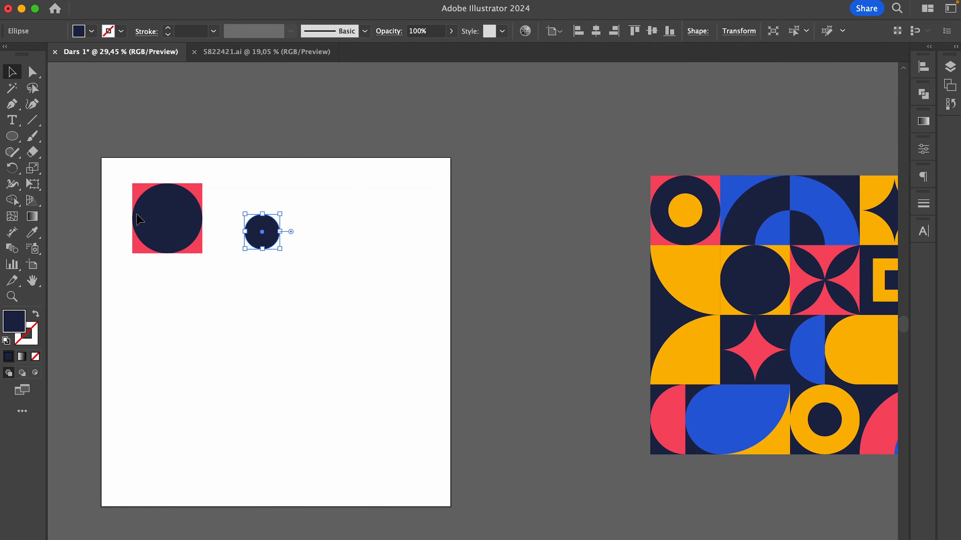
Fill the small circle with the yellow sampled from the inner circle of the reference's first tile.
left_click(32, 233)
left_click(683, 212)
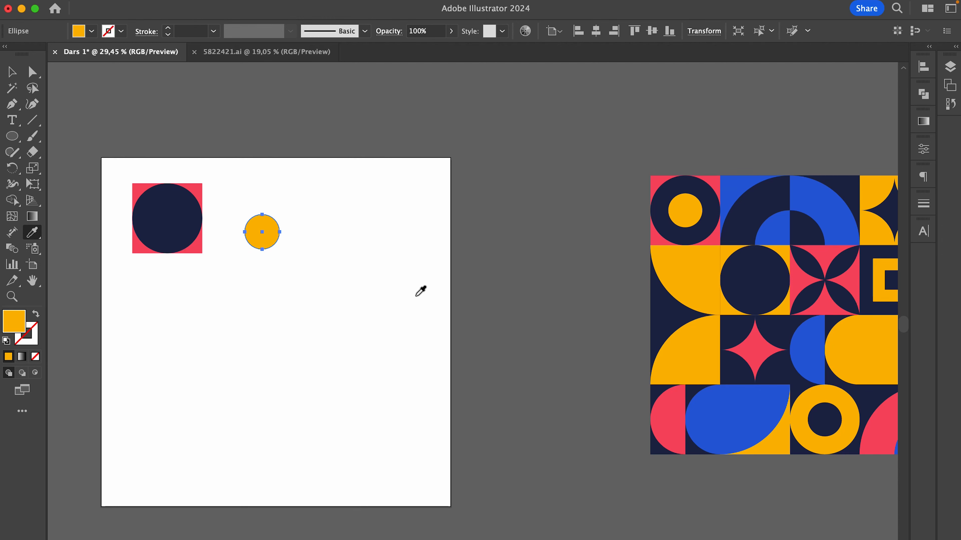
key("v")
left_click(255, 258)
Move the small yellow circle onto the centre of the navy circle.
scroll(253, 255, "up", 3)
scroll(374, 258, "left", 4)
left_click_drag(429, 266, 226, 238)
Compare the assembled tile with the first tile of the reference pattern.
scroll(459, 223, "down", 5)
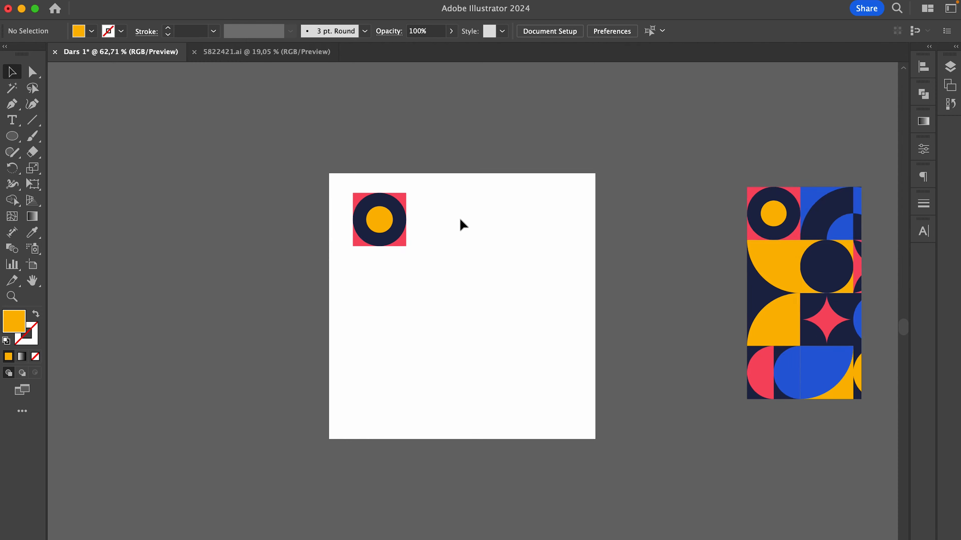
scroll(553, 204, "up", 5)
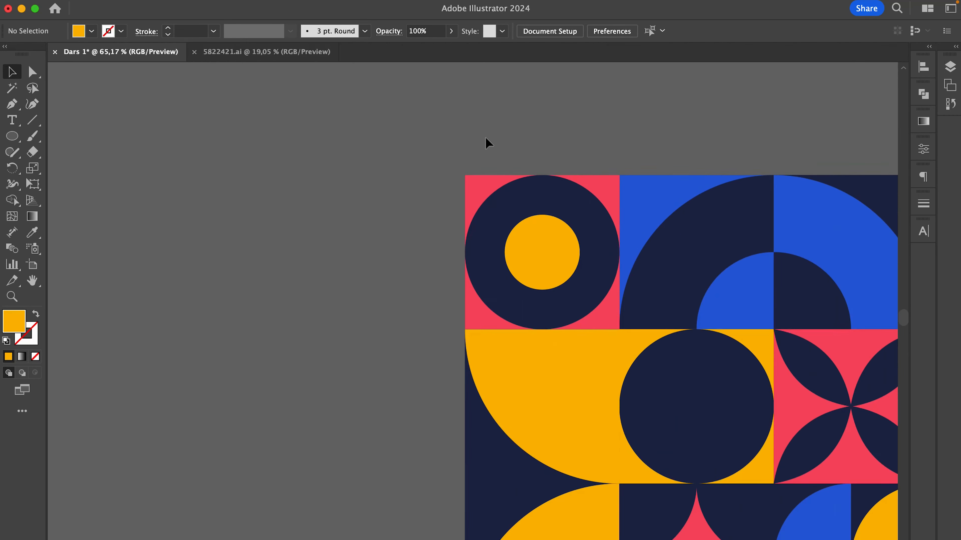
scroll(495, 170, "down", 3)
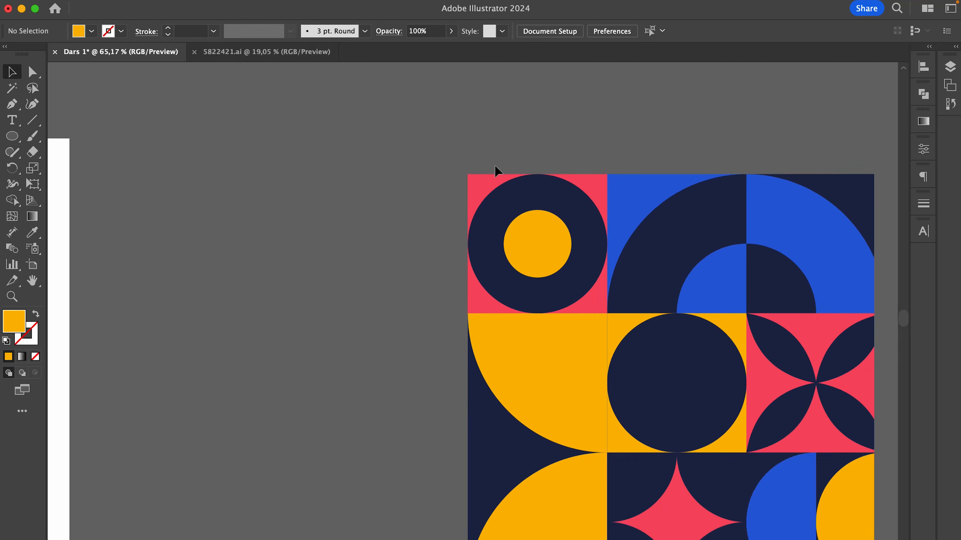
scroll(460, 166, "down", 3)
scroll(310, 147, "up", 3)
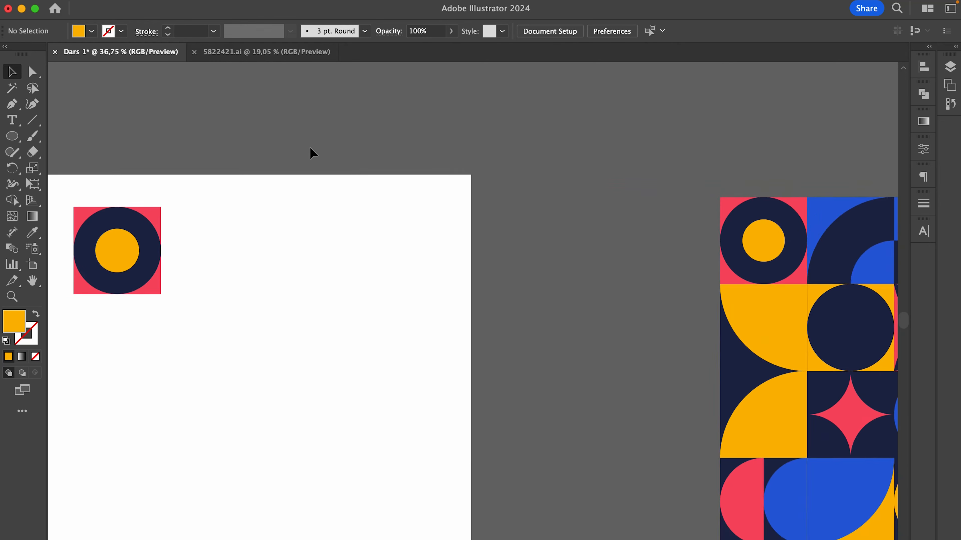
left_click_drag(253, 166, 396, 313)
scroll(397, 313, "right", 3)
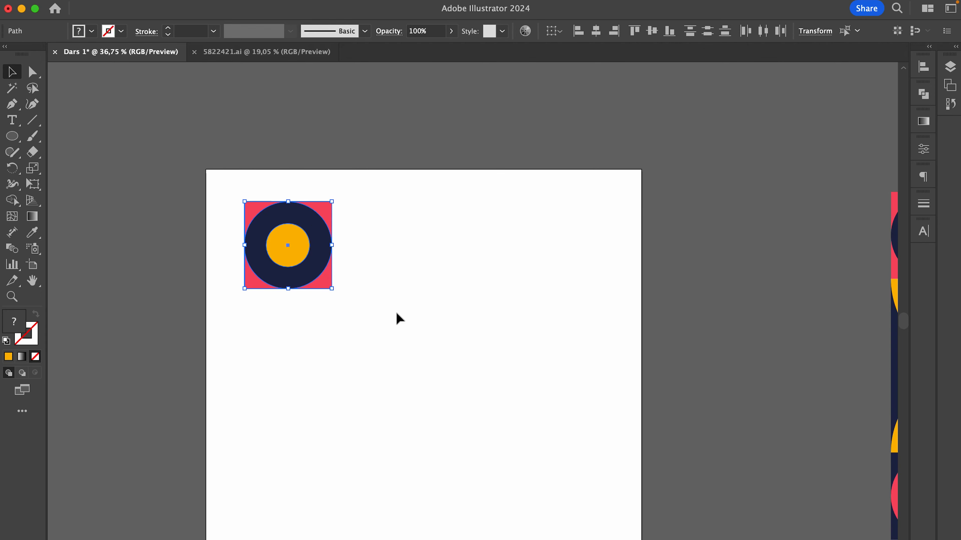
left_click(451, 269)
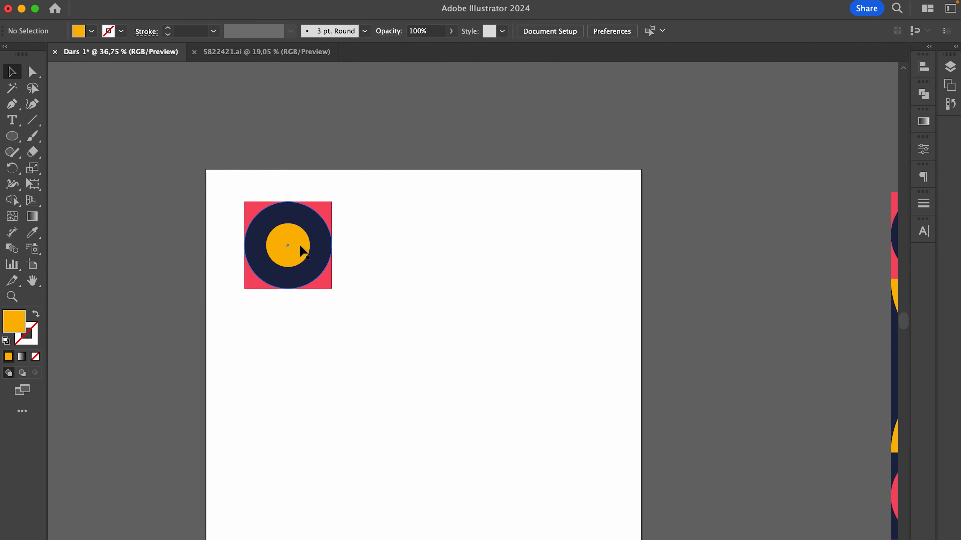
Pull the tile apart, moving the yellow circle to the right of the pink square and the navy circle directly below it.
left_click_drag(288, 251, 408, 257)
left_click(340, 299)
left_click_drag(286, 265, 280, 359)
left_click(397, 340)
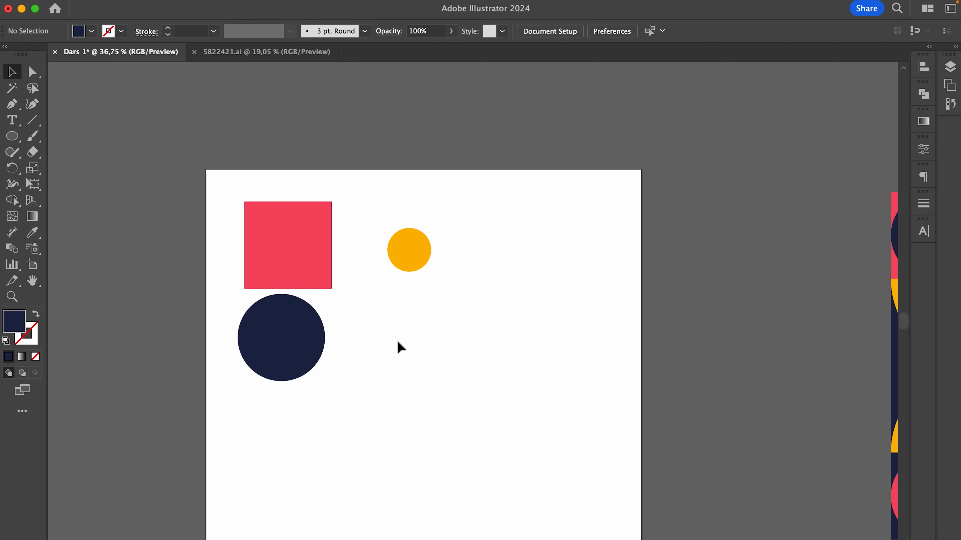
scroll(397, 342, "right", 1)
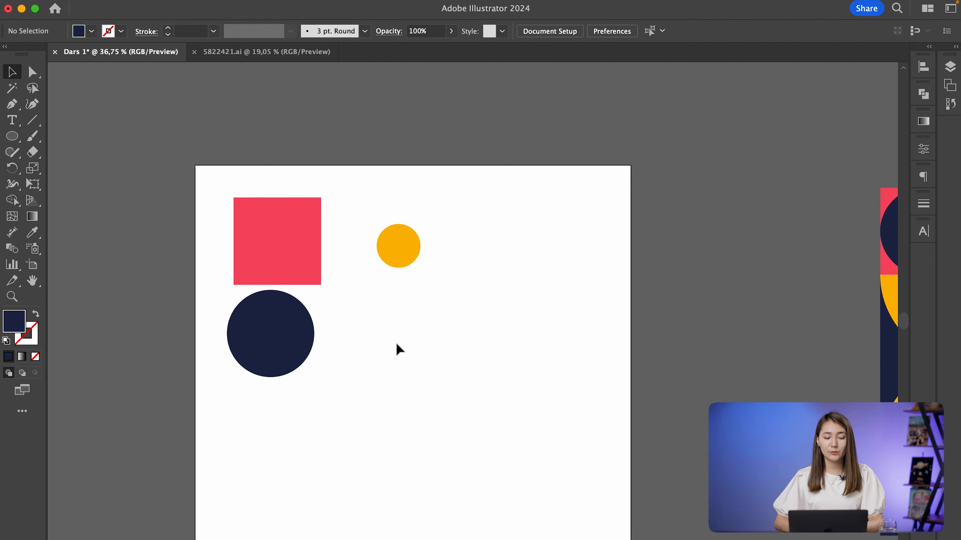
left_click_drag(291, 337, 298, 338)
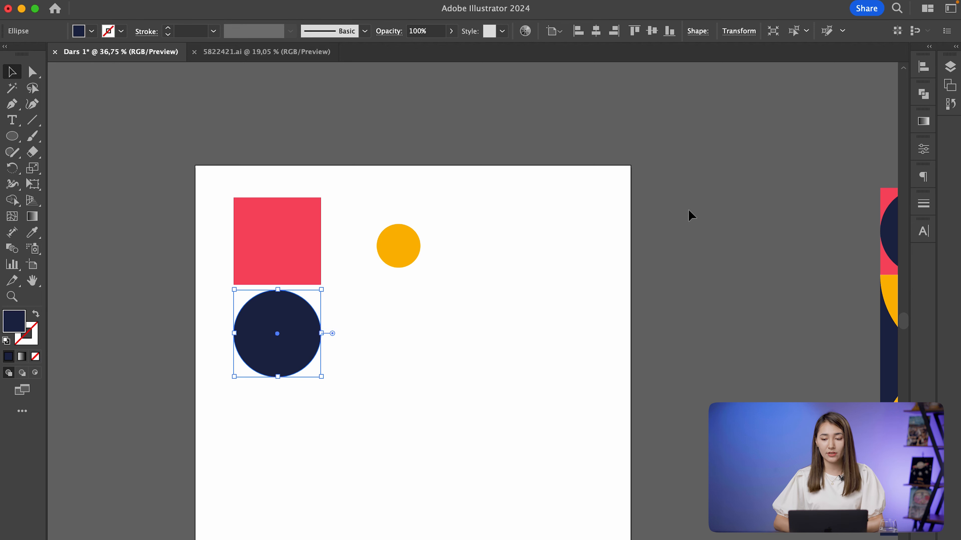
Use History to go back to the state before the circles were pulled apart, and return to the latest move.
left_click(950, 106)
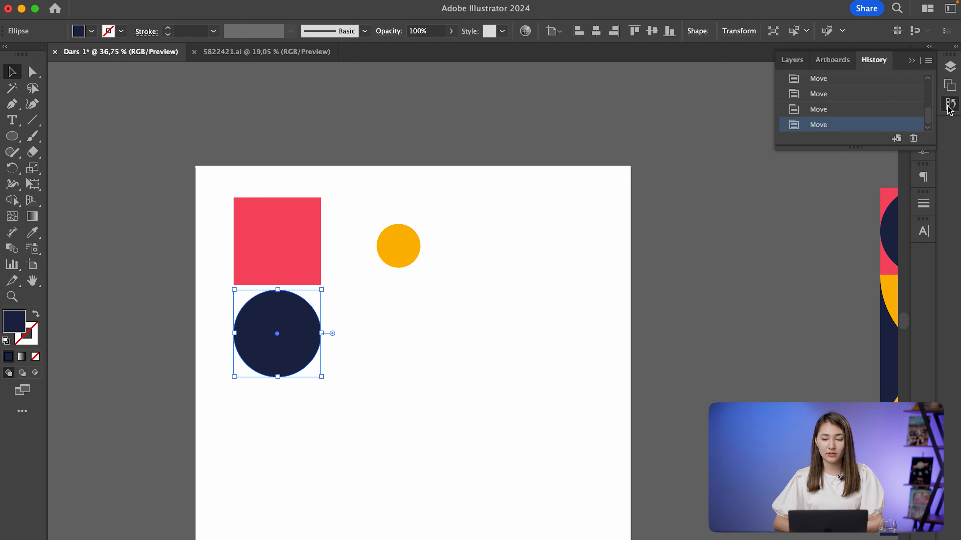
scroll(872, 114, "up", 1)
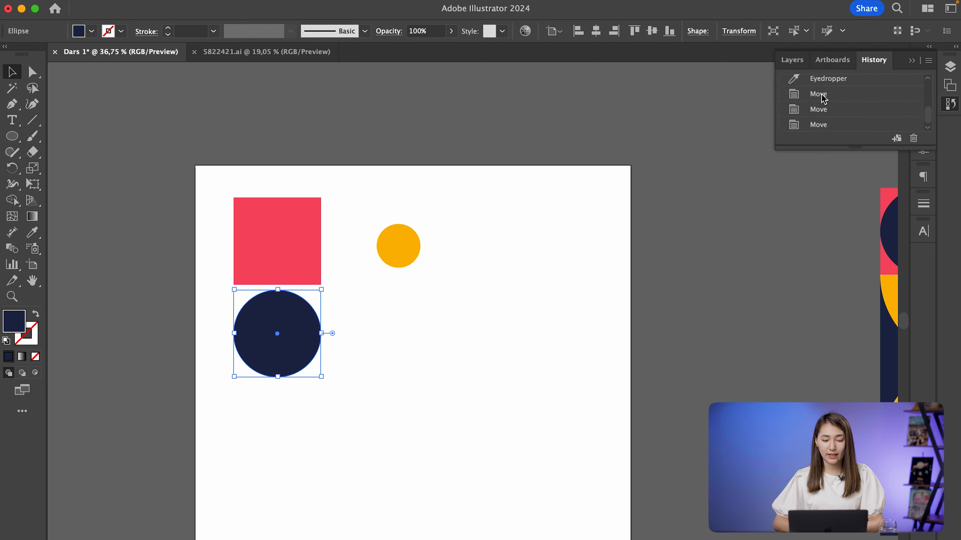
left_click(821, 94)
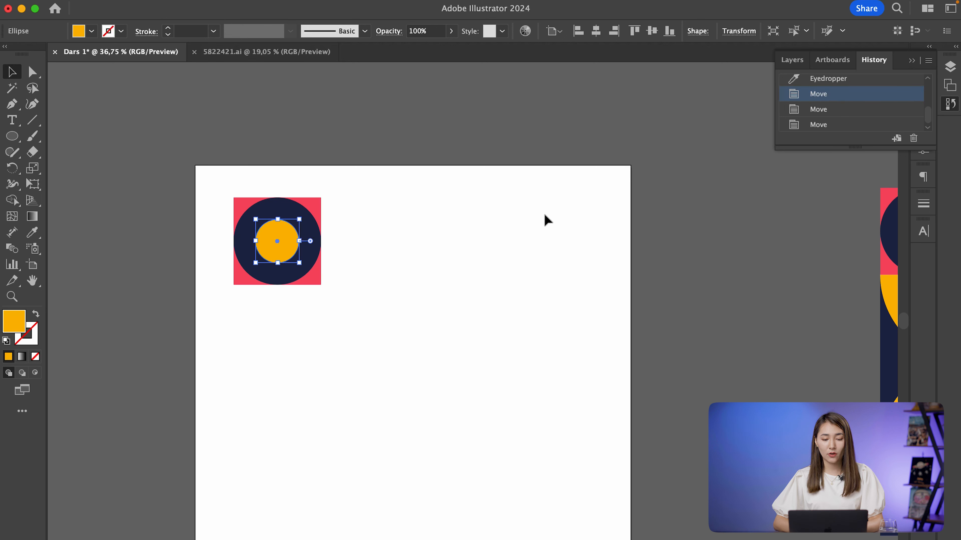
scroll(838, 121, "down", 1)
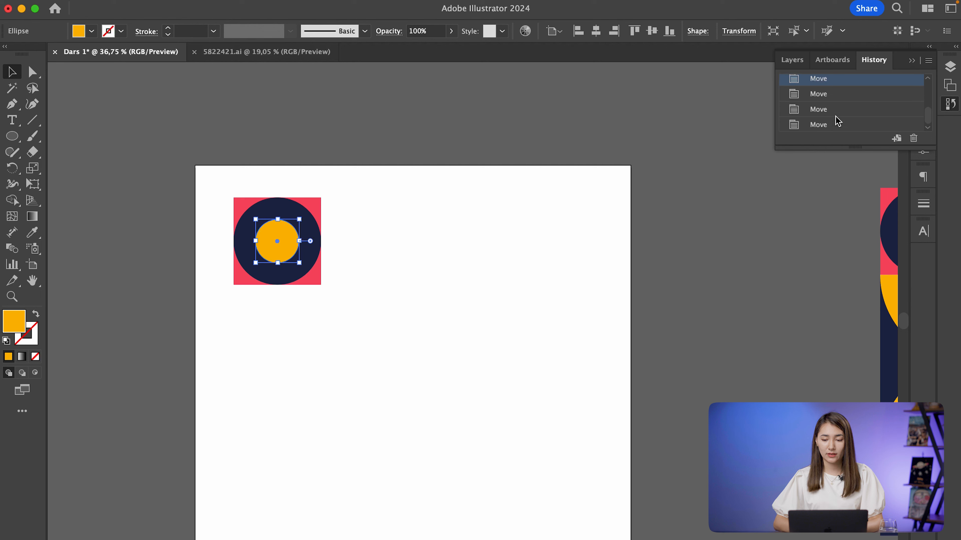
left_click(817, 125)
Undo the moves that pulled the navy and yellow circles off the pink square.
key("super+z")
key("super+z")
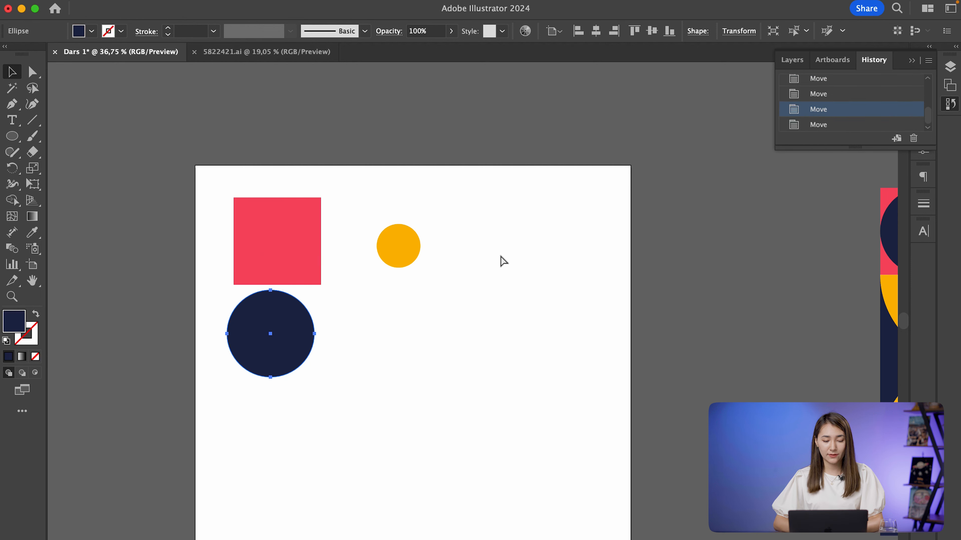
key("super+z")
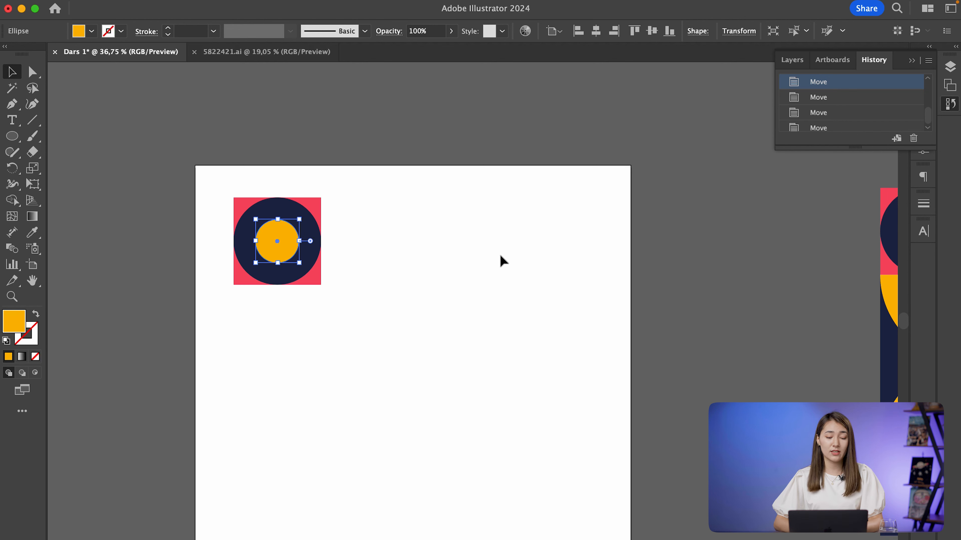
left_click(368, 298)
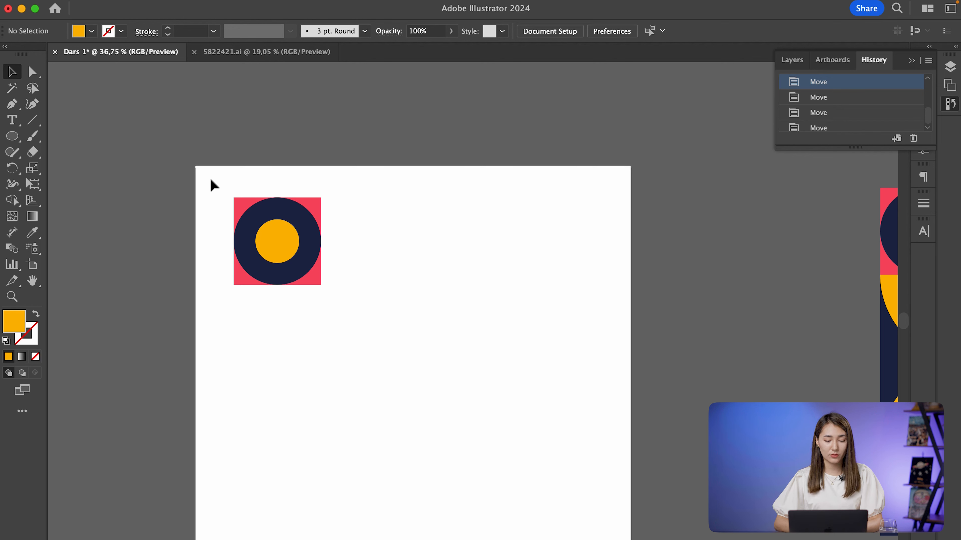
Group the pink square with its navy and yellow circles and move the group into the artboard's upper-left corner.
left_click_drag(239, 199, 345, 326)
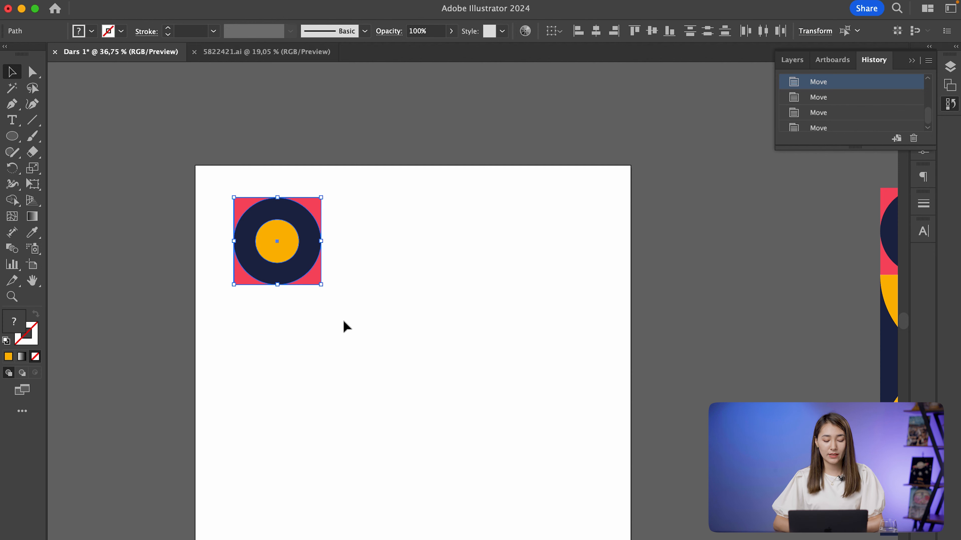
key("super+g")
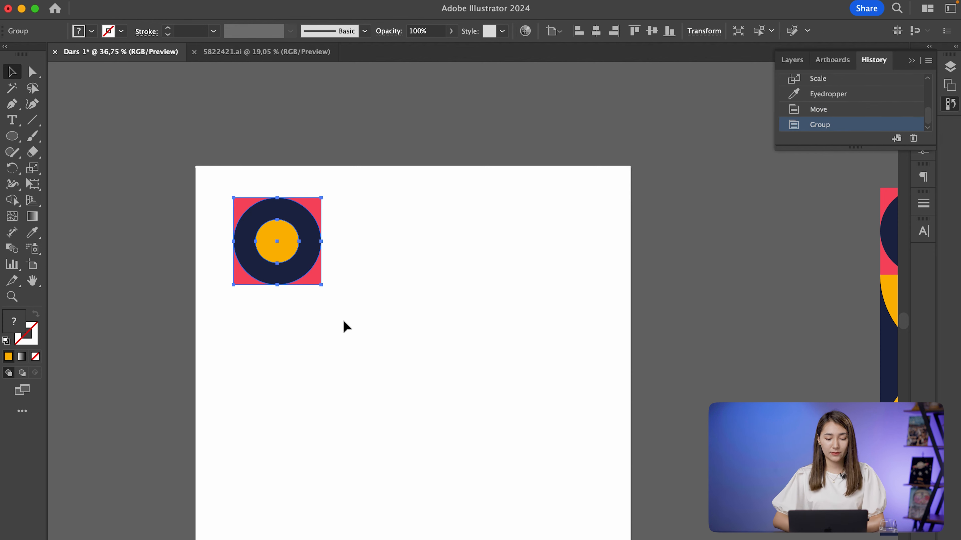
left_click(289, 361)
left_click_drag(302, 221, 261, 240)
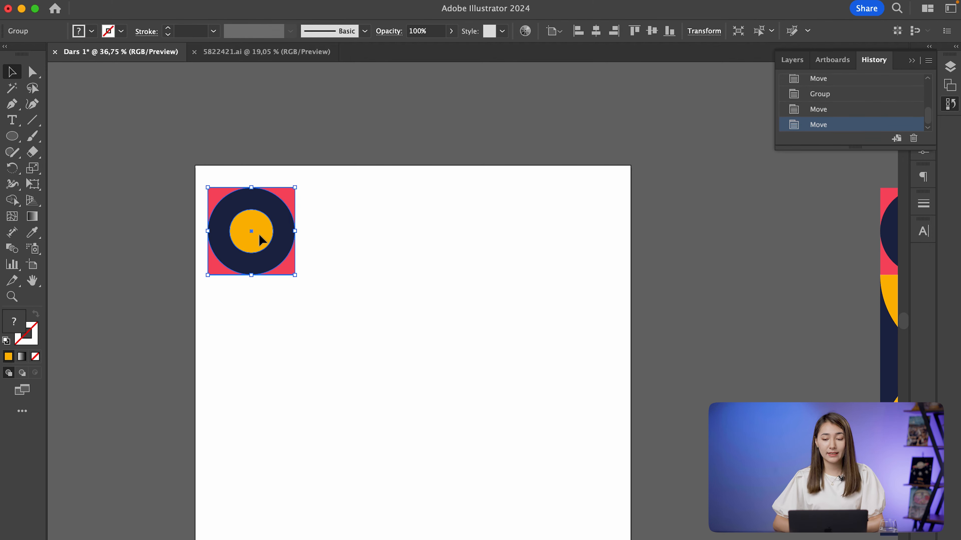
Expand Layer 1 and toggle the tile group's visibility off and back on.
left_click(793, 61)
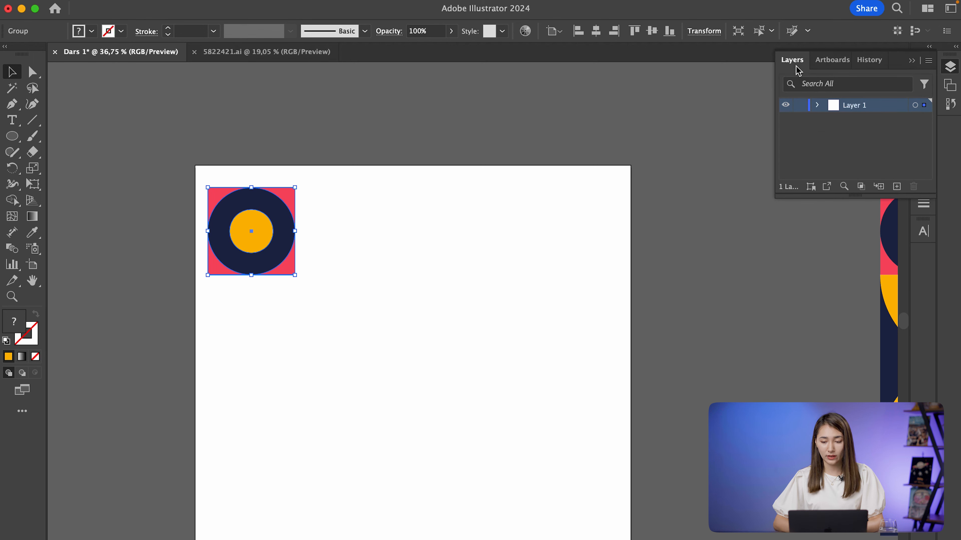
left_click(818, 106)
left_click(878, 124)
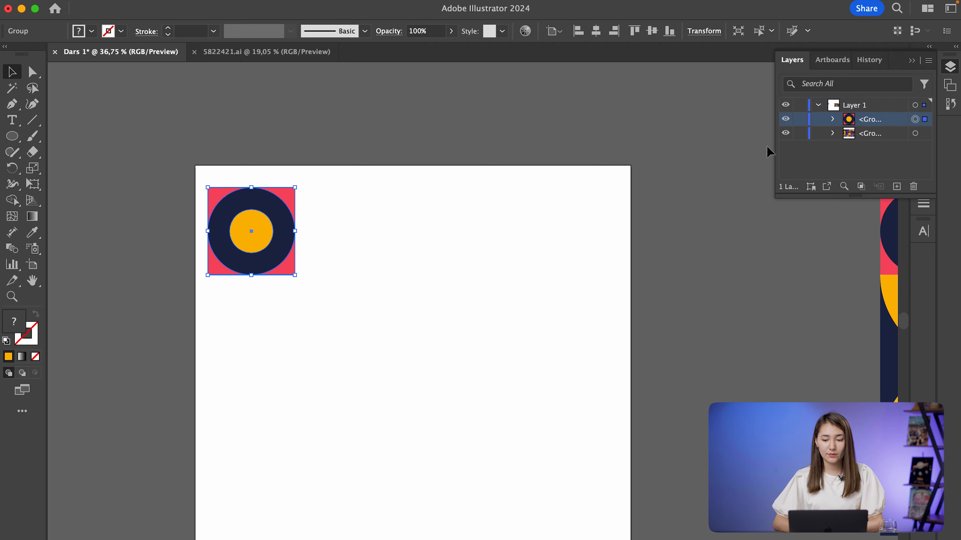
left_click(786, 120)
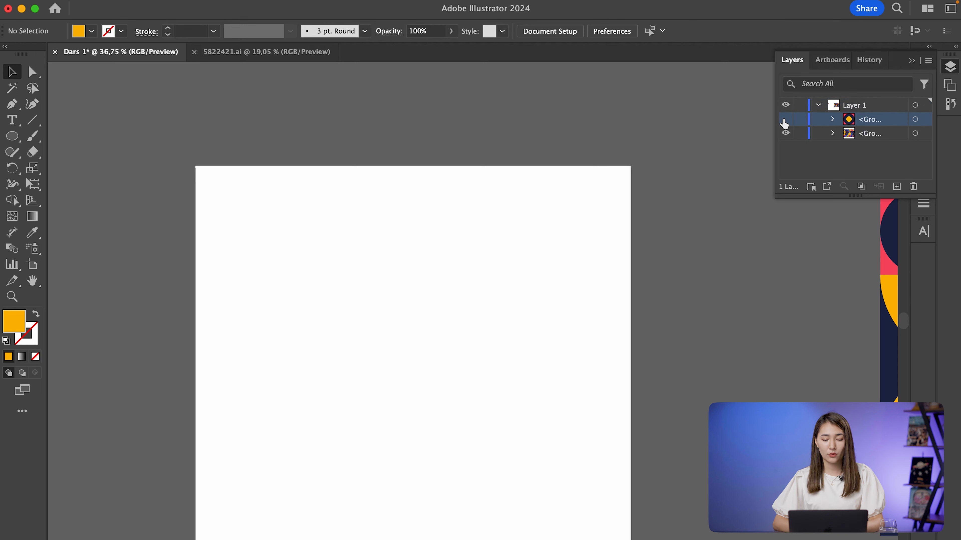
left_click(785, 120)
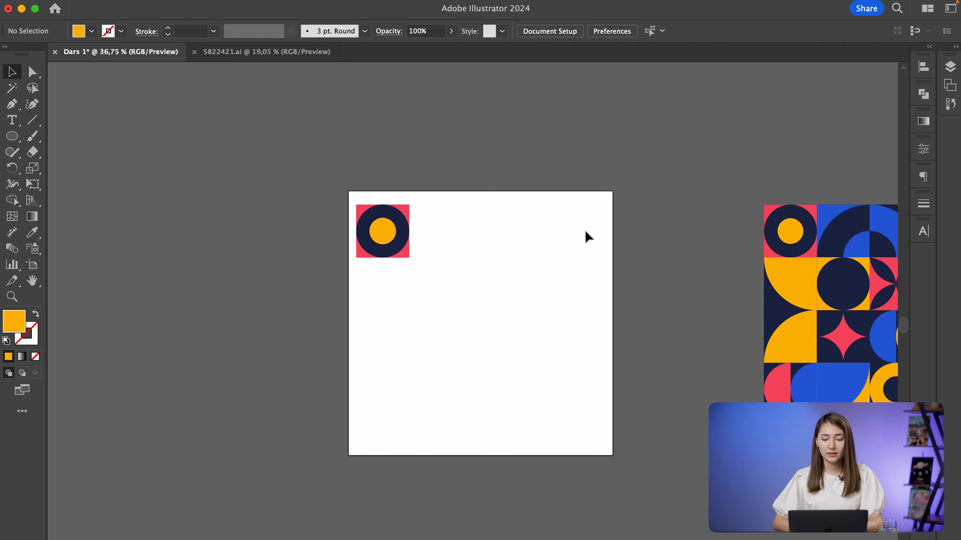
Draw a square to the right of the first tile and set its size to 200 px.
scroll(584, 231, "right", 5)
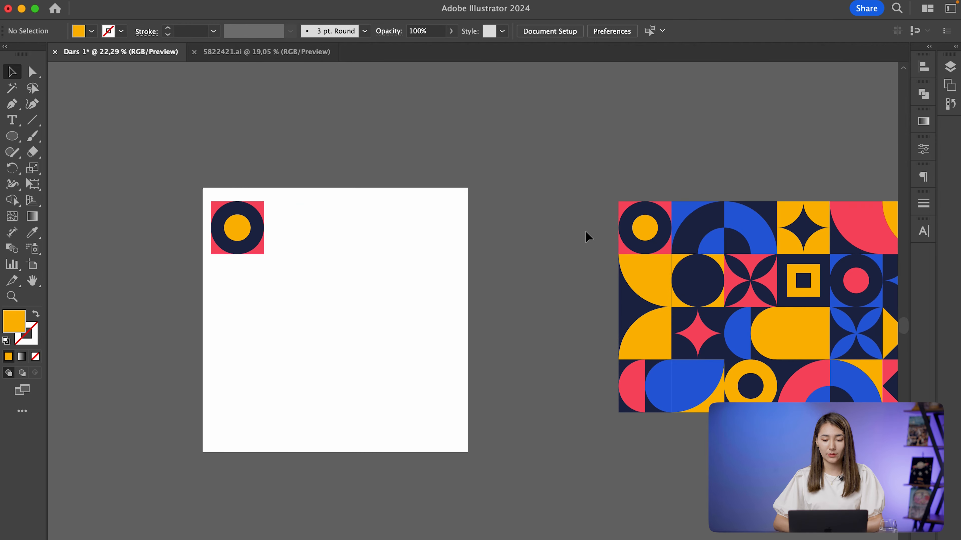
scroll(742, 208, "up", 3)
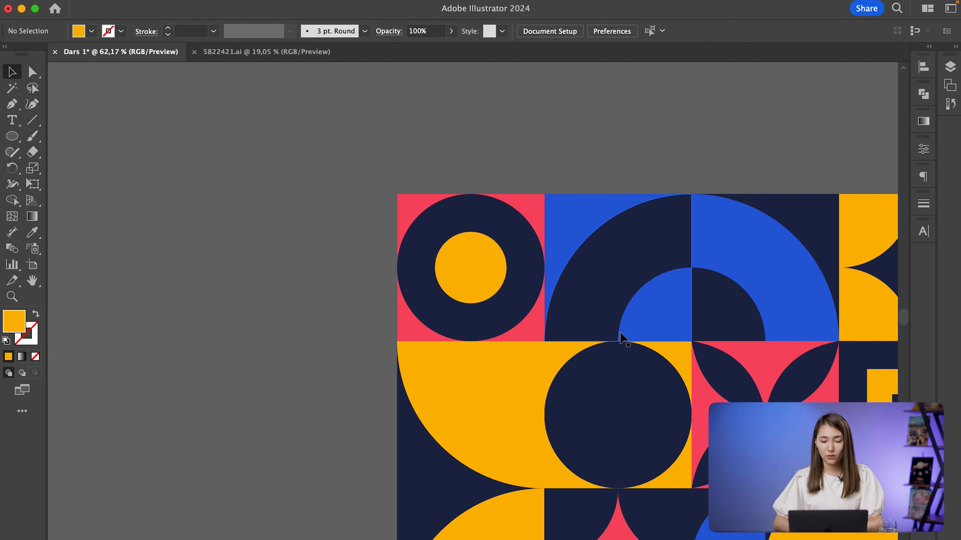
scroll(584, 183, "down", 5)
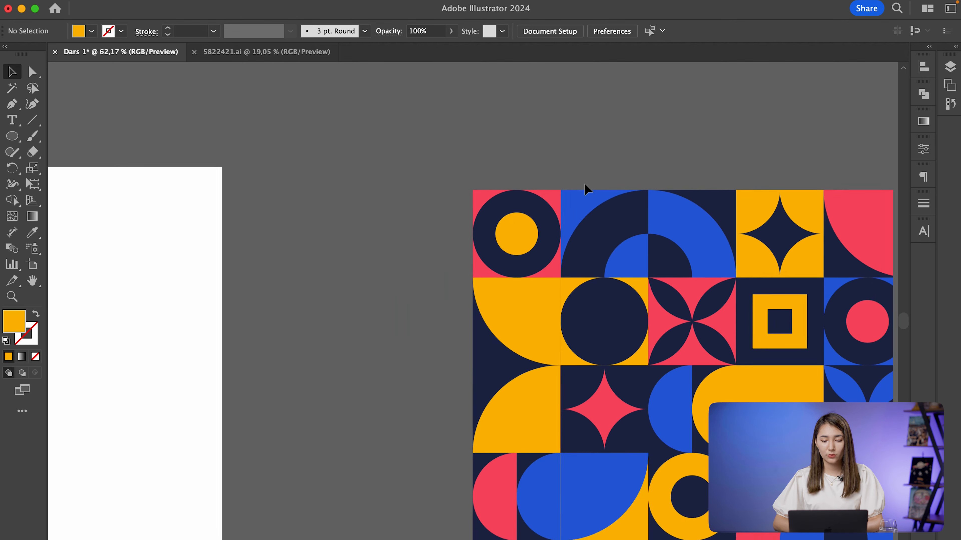
scroll(584, 184, "right", 3)
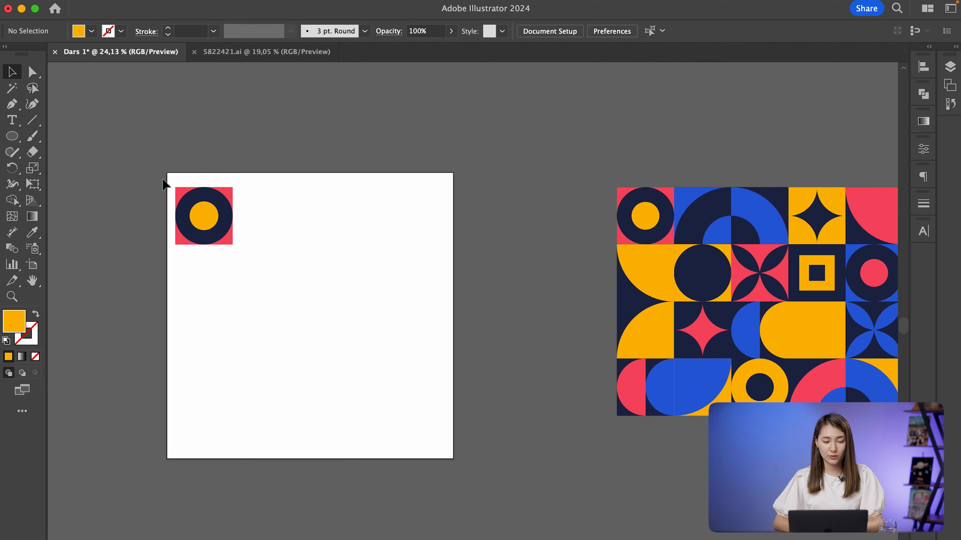
left_click_drag(12, 136, 57, 135)
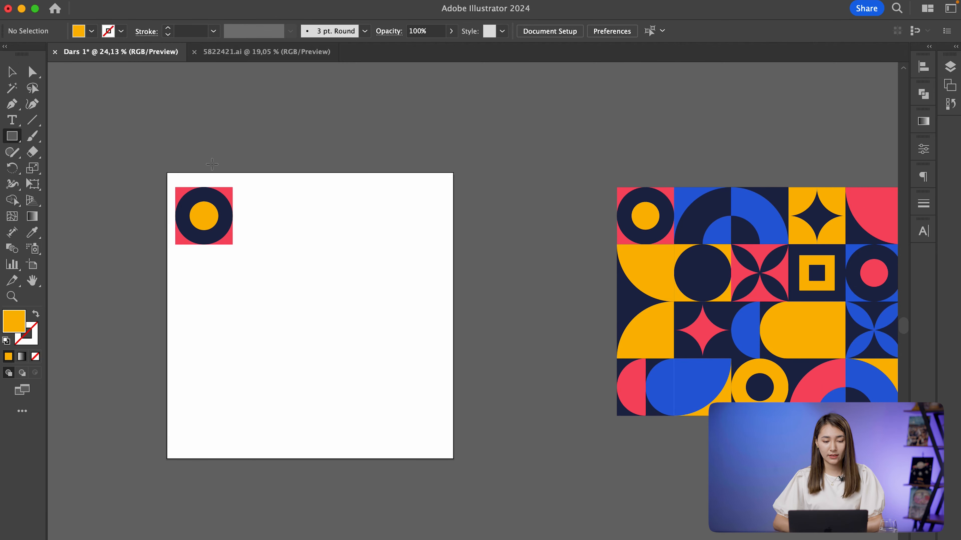
mouse_move(273, 207)
left_mouse_down()
mouse_move(345, 278)
mouse_move(322, 255)
left_mouse_up()
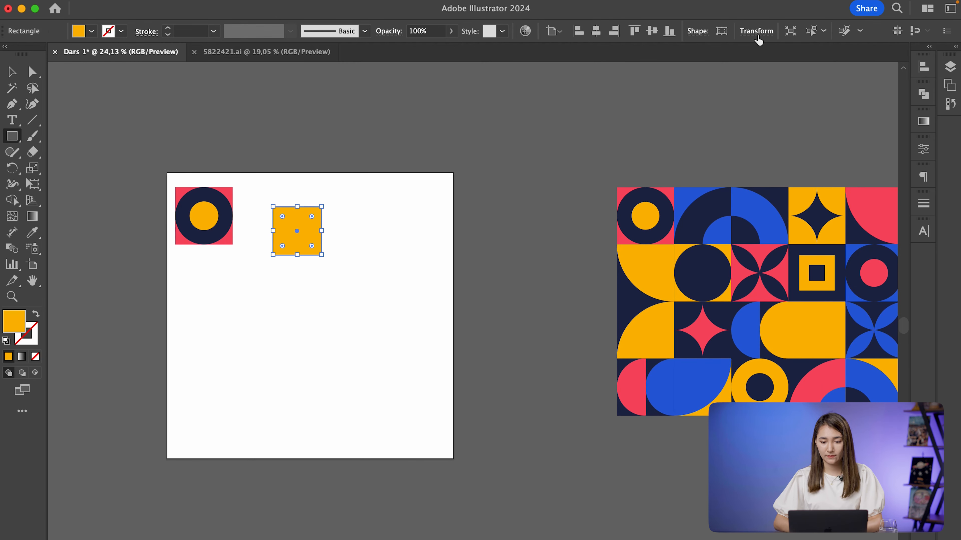
left_click(756, 31)
left_click(730, 53)
type("200")
key("Return")
key("v")
left_click(359, 296)
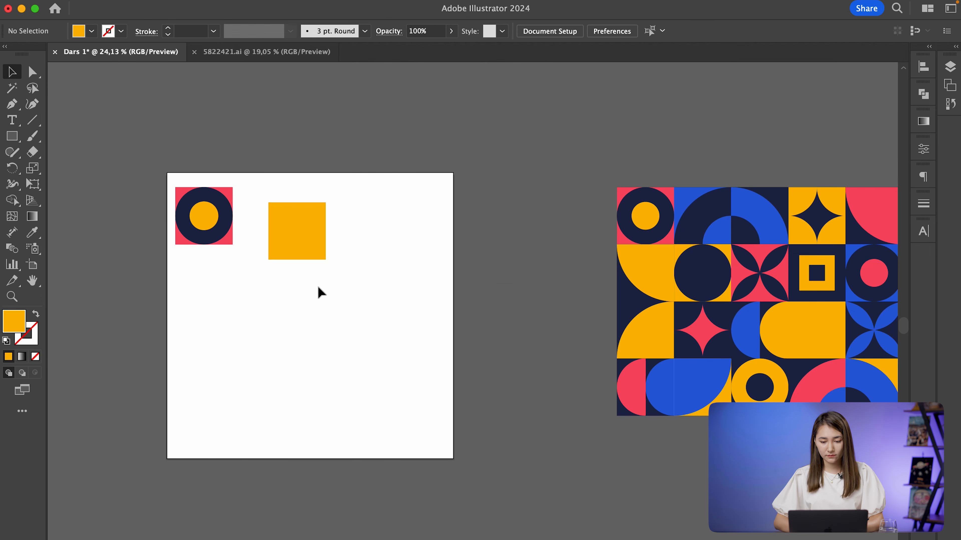
Fill the new square with the blue sampled from the reference pattern's second tile.
scroll(318, 288, "up", 3)
scroll(318, 287, "left", 1)
scroll(318, 292, "down", 1)
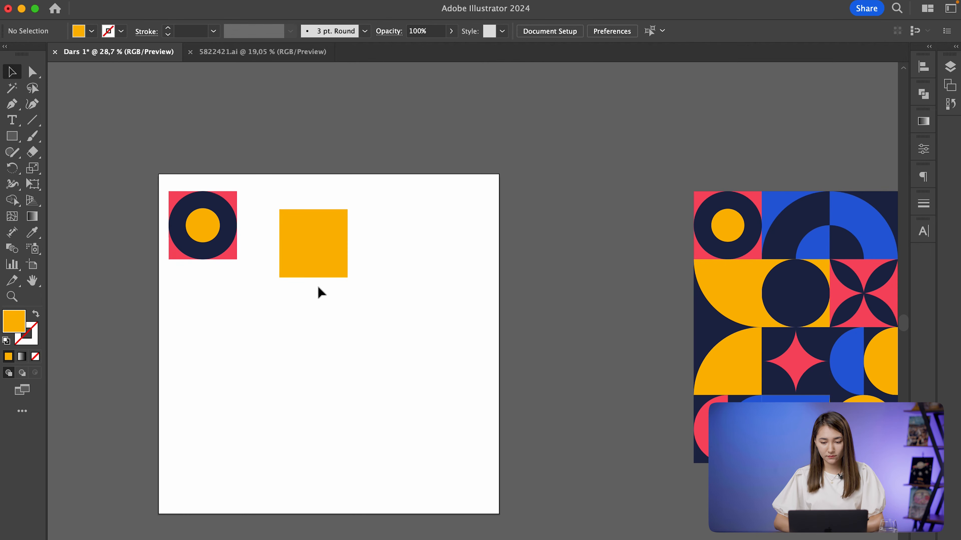
left_click(343, 270)
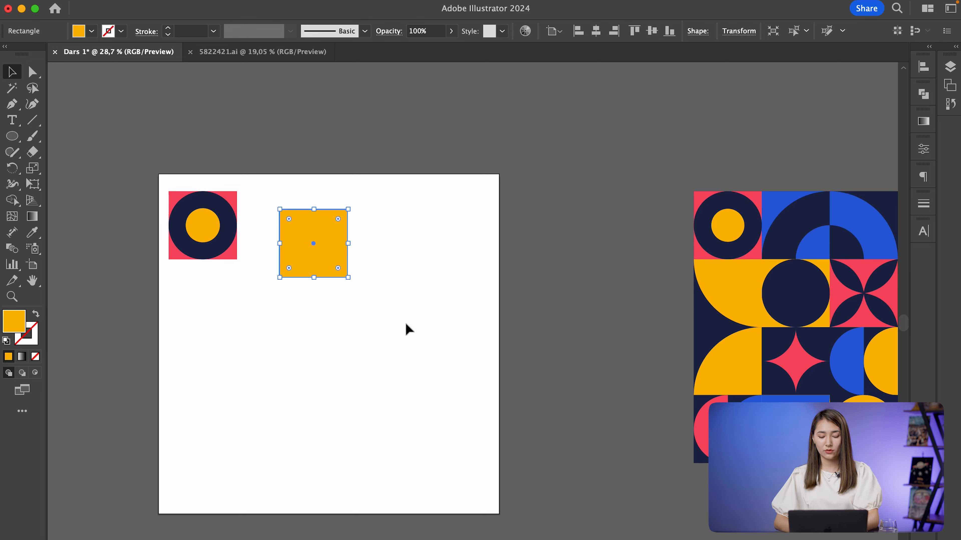
key("i")
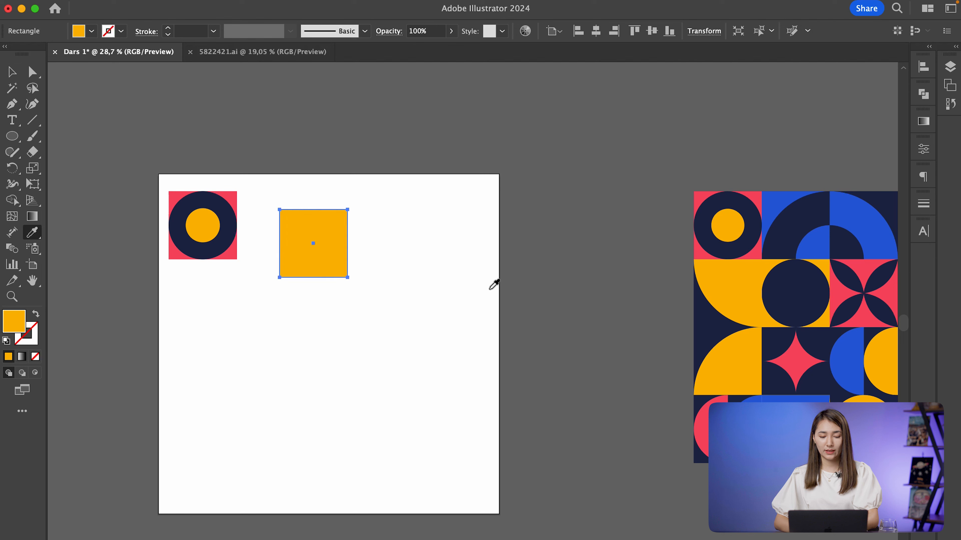
left_click(778, 208)
key("v")
left_click(567, 301)
Draw a circle about 421 px in diameter below the blue square for the second tile's large arc.
scroll(568, 304, "right", 5)
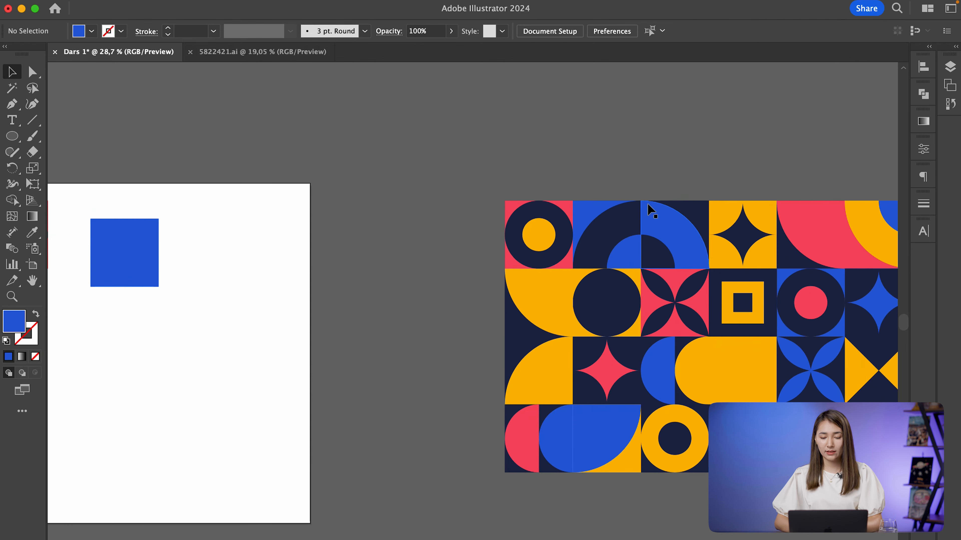
scroll(648, 206, "up", 5)
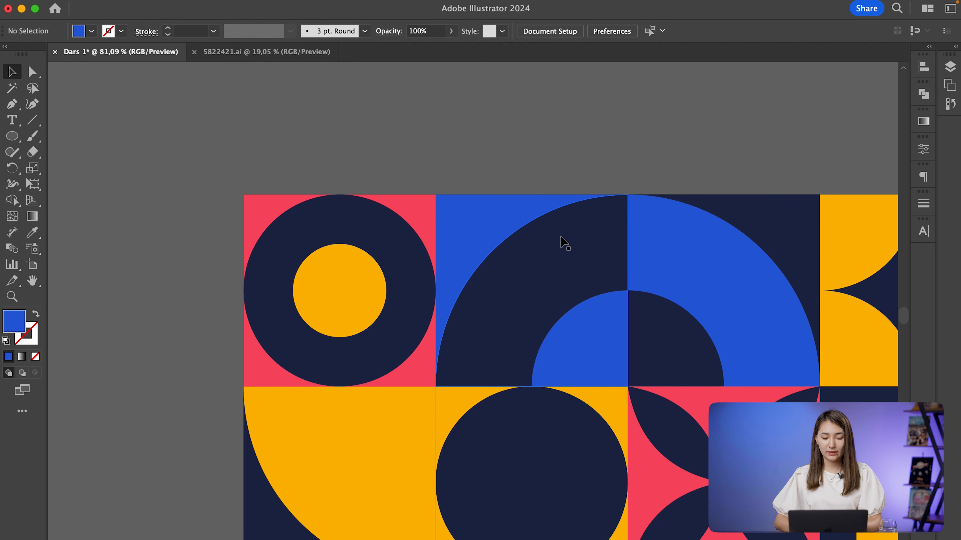
scroll(640, 326, "down", 6)
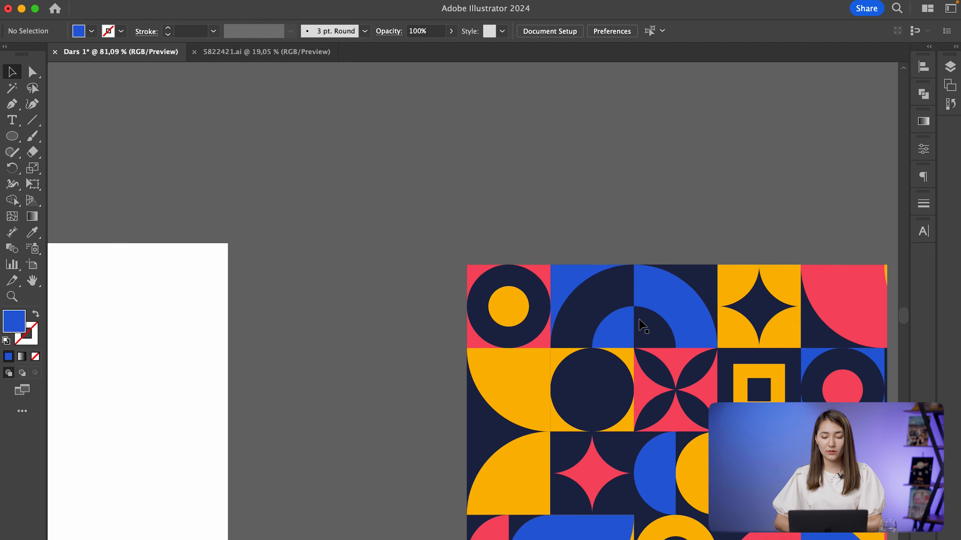
left_click(11, 136)
scroll(372, 366, "up", 2)
scroll(372, 366, "down", 1)
scroll(275, 365, "up", 1)
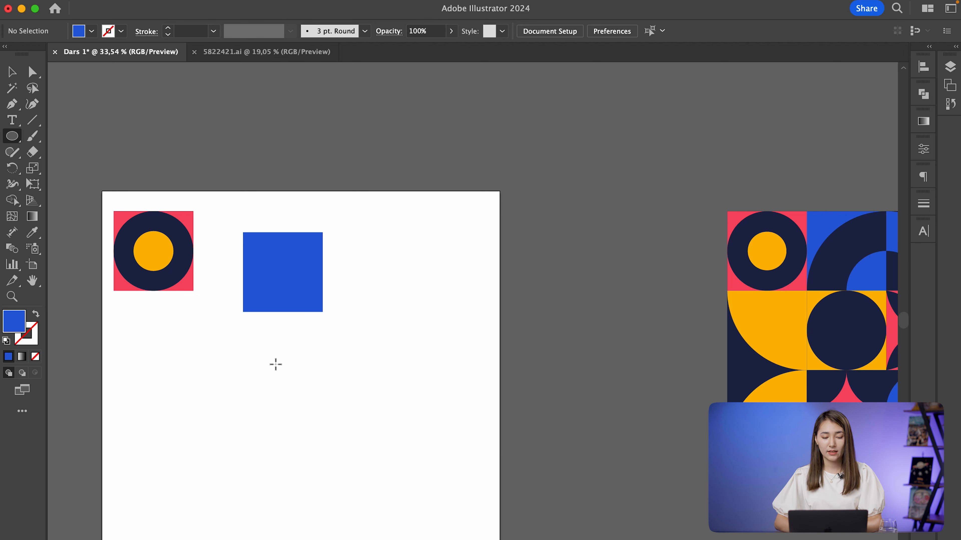
left_click_drag(276, 365, 443, 531)
Set the large circle's diameter to 400 px.
left_click(756, 31)
left_click(719, 53)
triple_click(719, 53)
type("400")
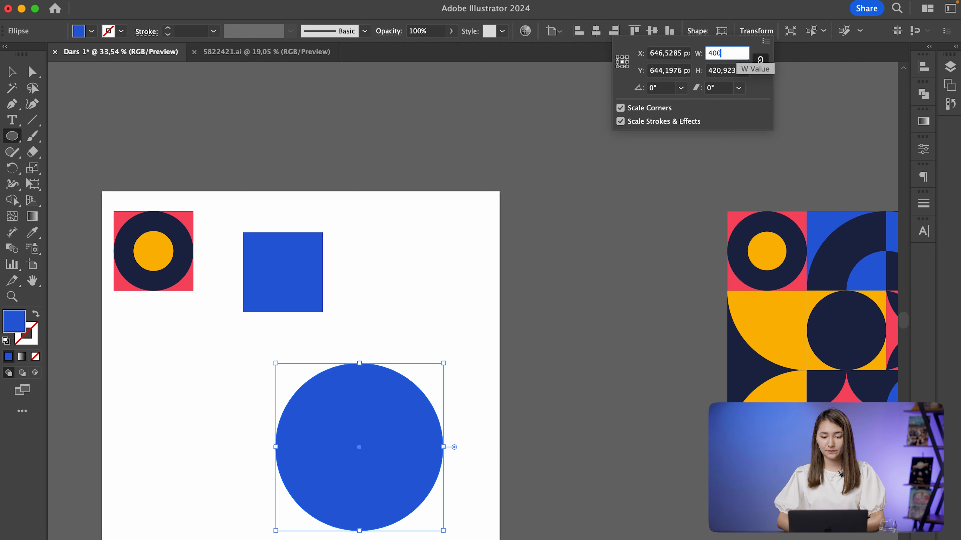
key("Return")
key("v")
left_click(555, 252)
Fill the 400 px circle with the navy sampled from the reference pattern's second tile.
scroll(447, 285, "down", 5)
scroll(447, 285, "up", 3)
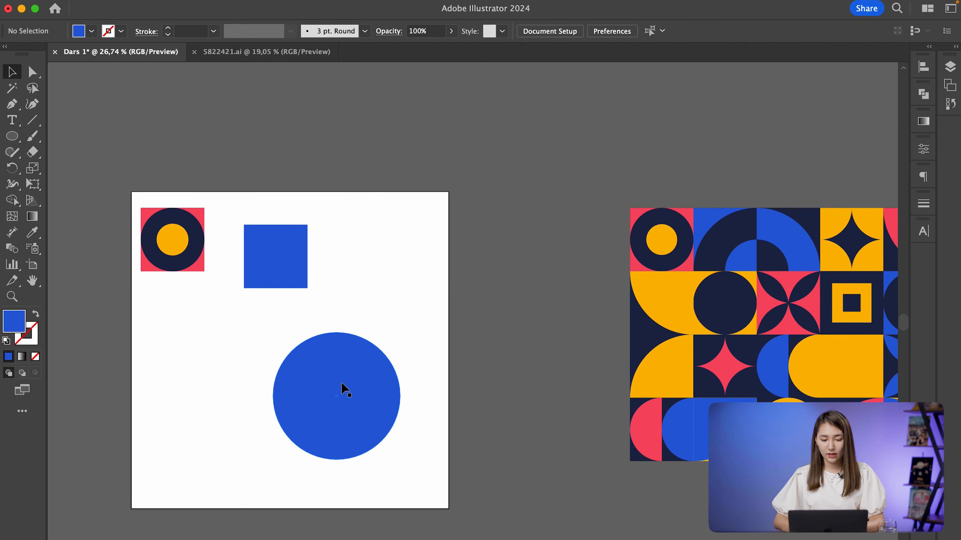
left_click(342, 389)
left_click(466, 315)
scroll(449, 335, "down", 1)
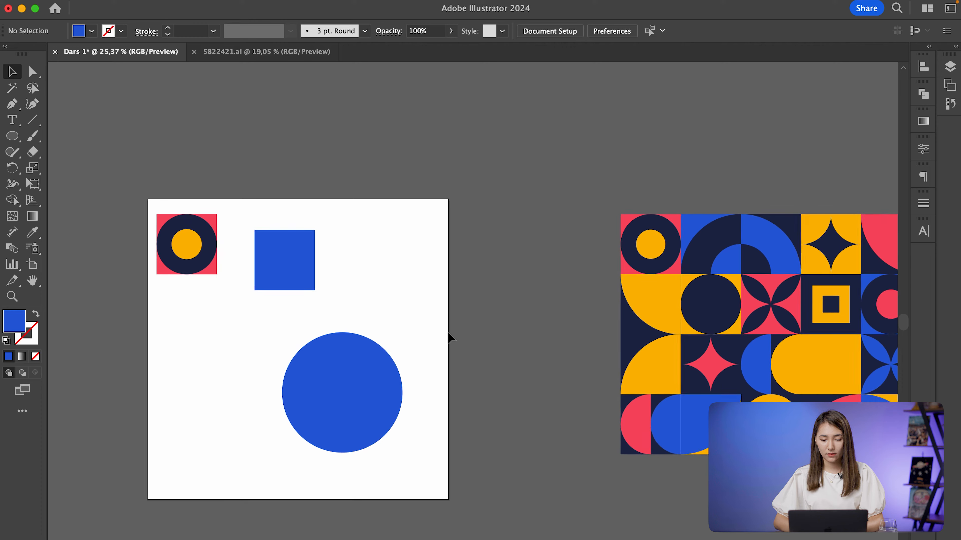
scroll(450, 335, "up", 2)
left_click(355, 410)
key("i")
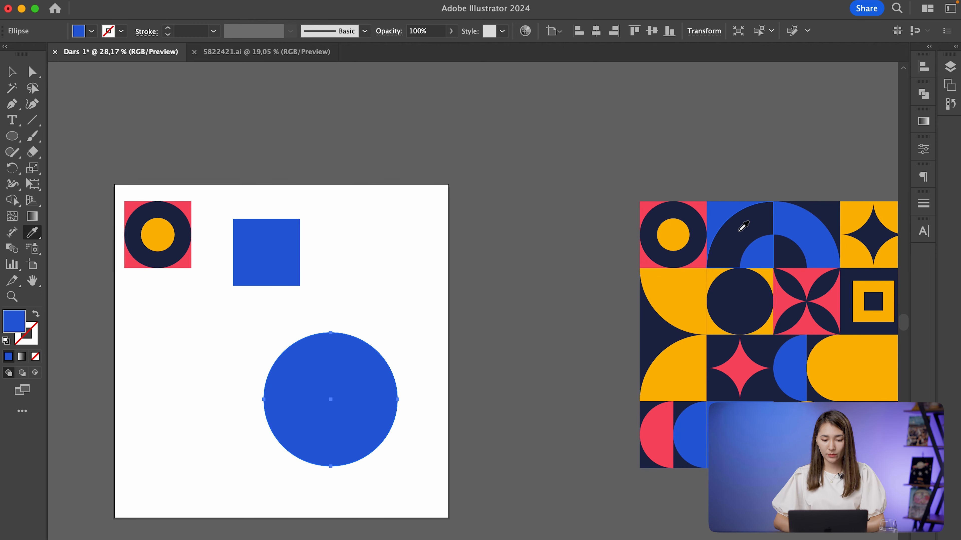
left_click(740, 219)
key("v")
left_click(477, 289)
scroll(477, 290, "down", 1)
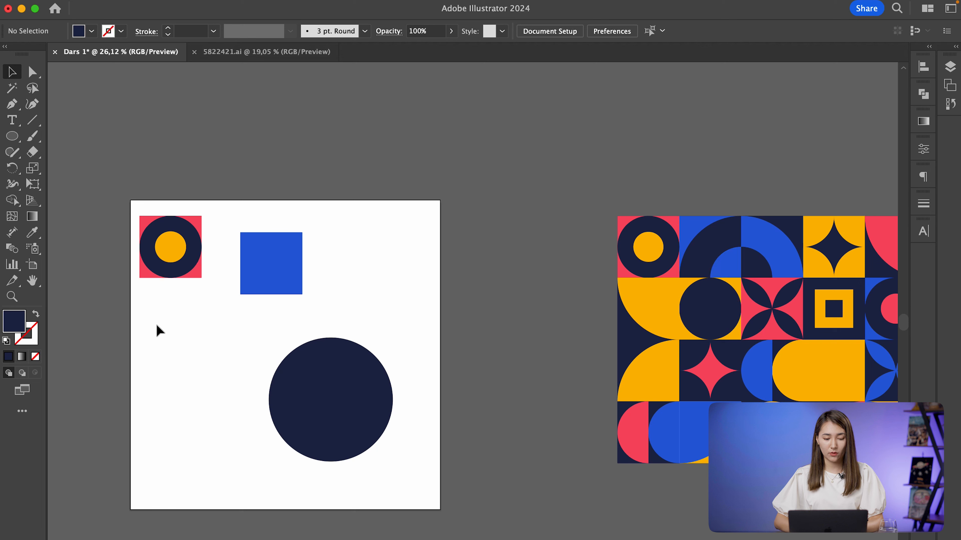
Create a 200 px by 200 px circle to the right of the blue square.
key("l")
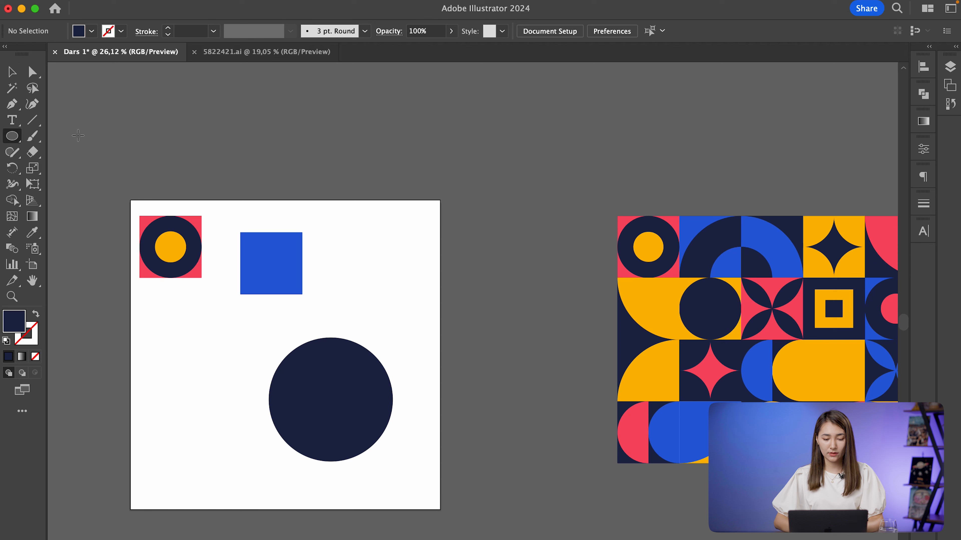
left_click(364, 274)
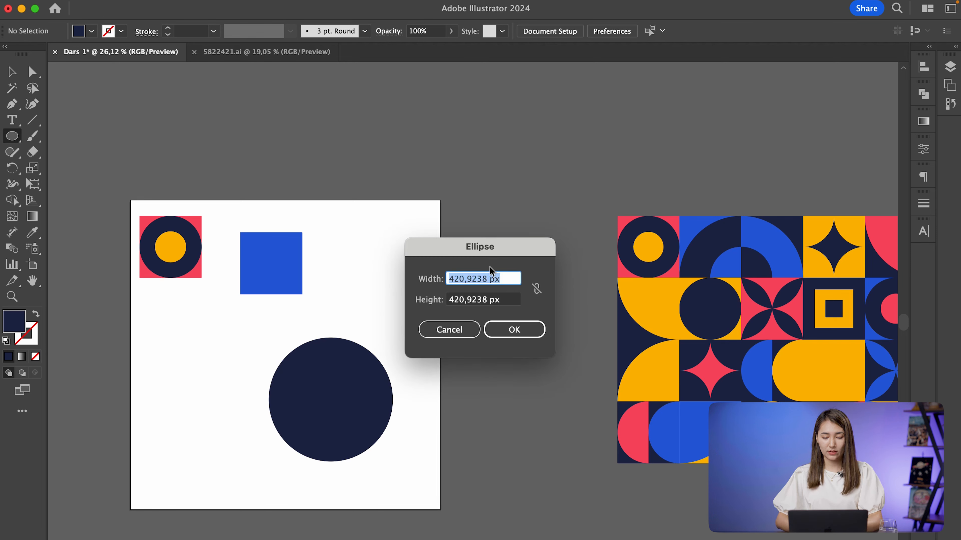
type("200")
key("Tab")
type("200")
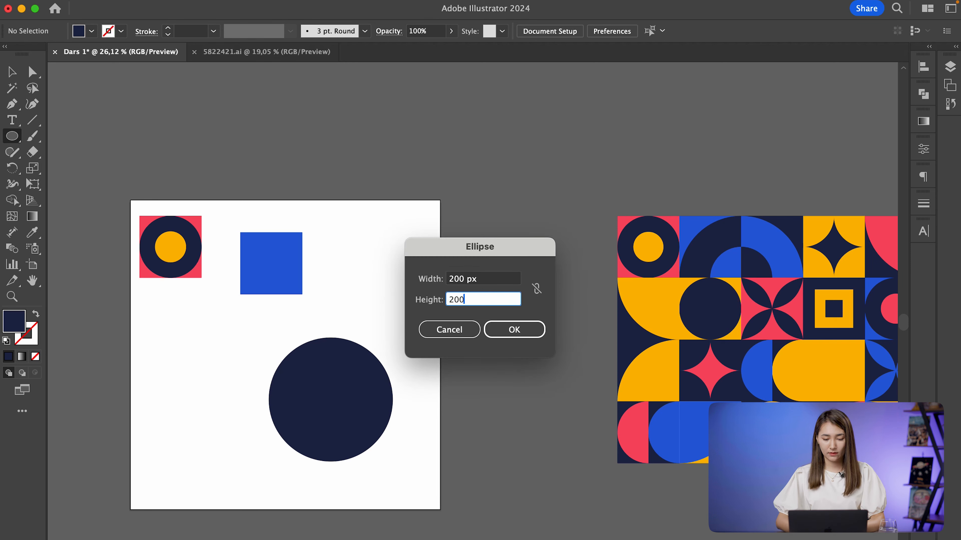
key("Return")
Fill the new 200 px circle with the blue sampled from the reference's second tile.
key("i")
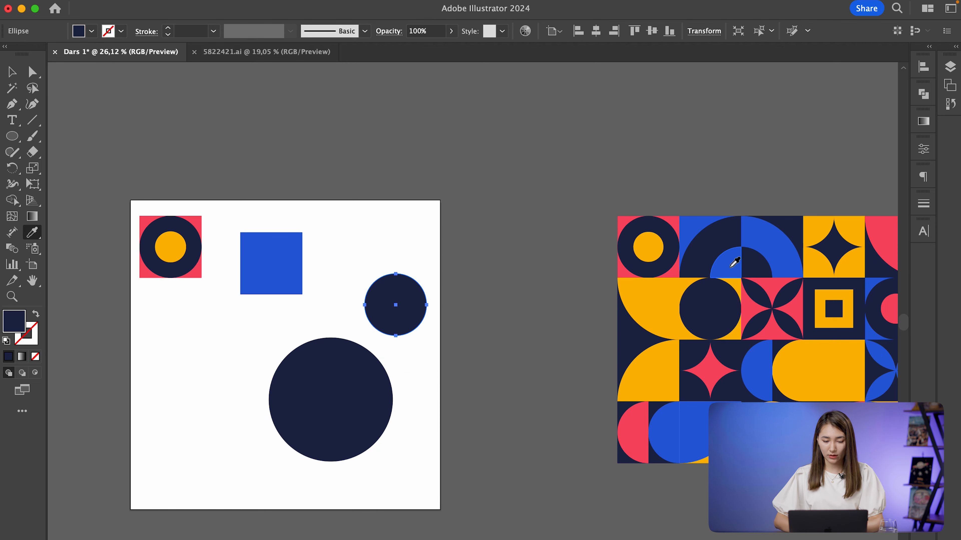
left_click(711, 267)
key("v")
left_click(497, 360)
Center the small blue circle on the large navy circle and group the two.
left_click_drag(399, 300, 334, 395)
left_click(177, 372)
left_click_drag(178, 374, 381, 476)
key("super+g")
Place the circle group's center on the blue square's lower-right corner and move square and circles flush against the first tile's right edge.
left_click_drag(354, 358, 303, 241)
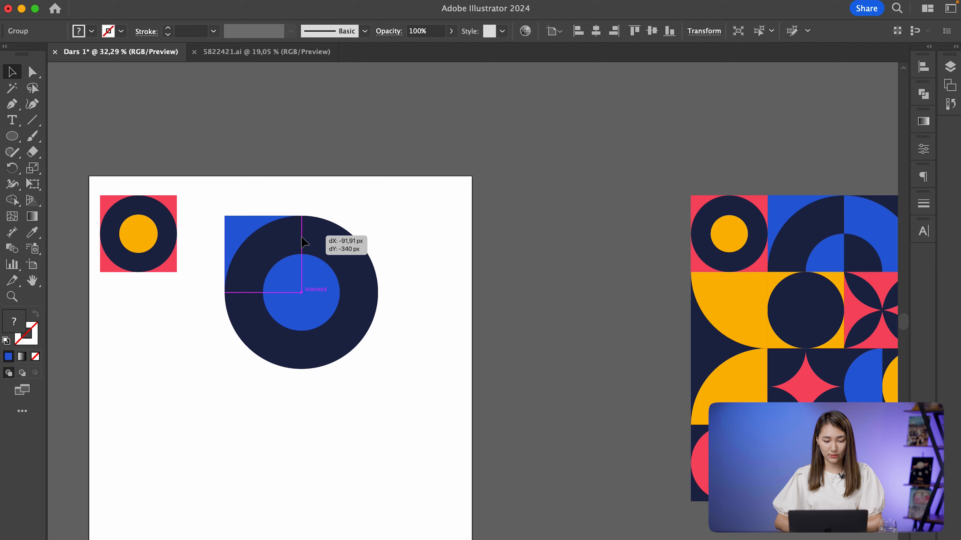
scroll(317, 275, "up", 5)
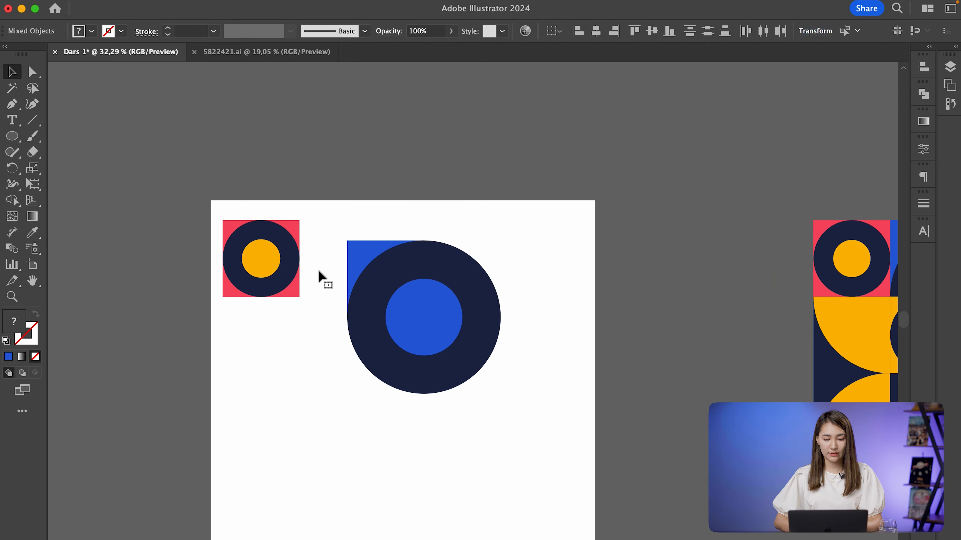
left_click_drag(374, 264, 280, 225)
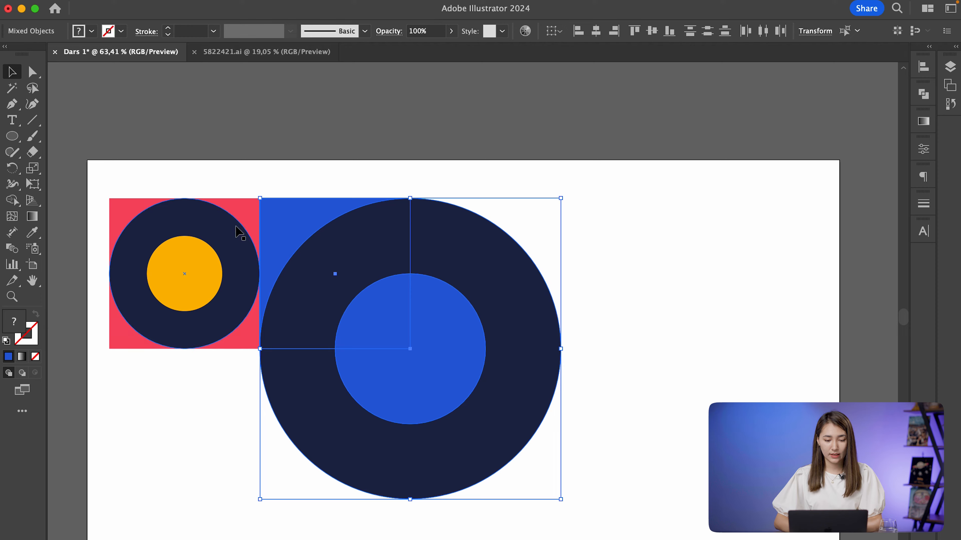
left_click(403, 104)
scroll(403, 104, "up", 1)
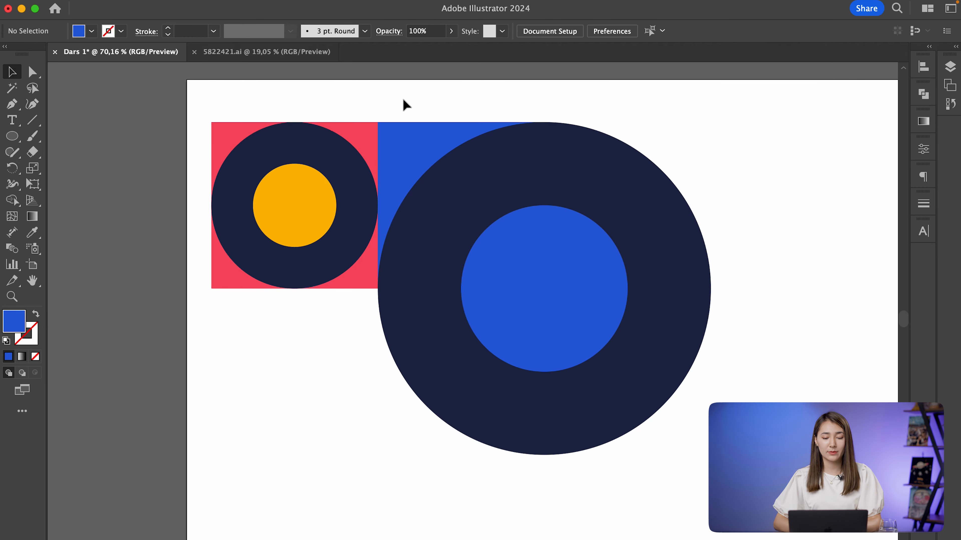
scroll(404, 104, "up", 4)
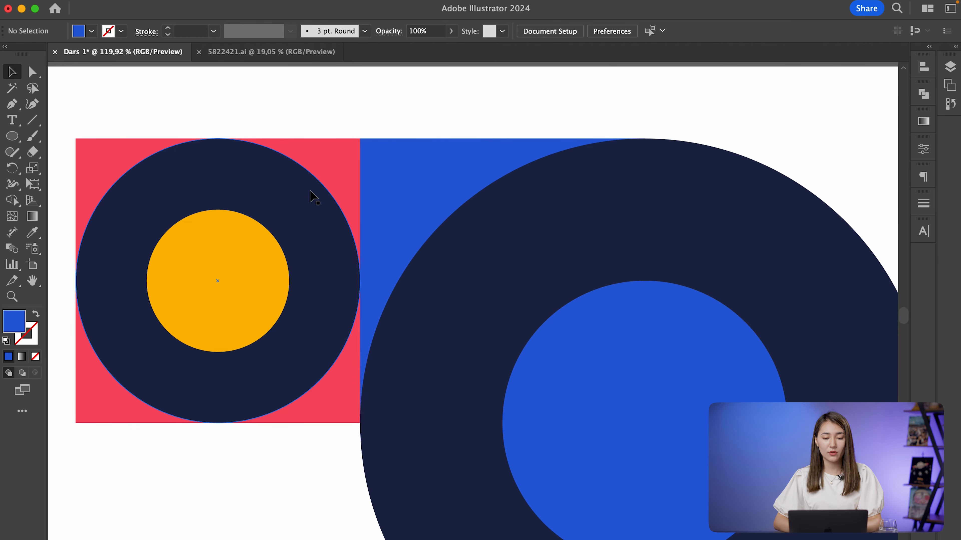
Switch to outline view and examine the joint between the first tile and the blue and navy tile up close.
scroll(381, 125, "up", 3)
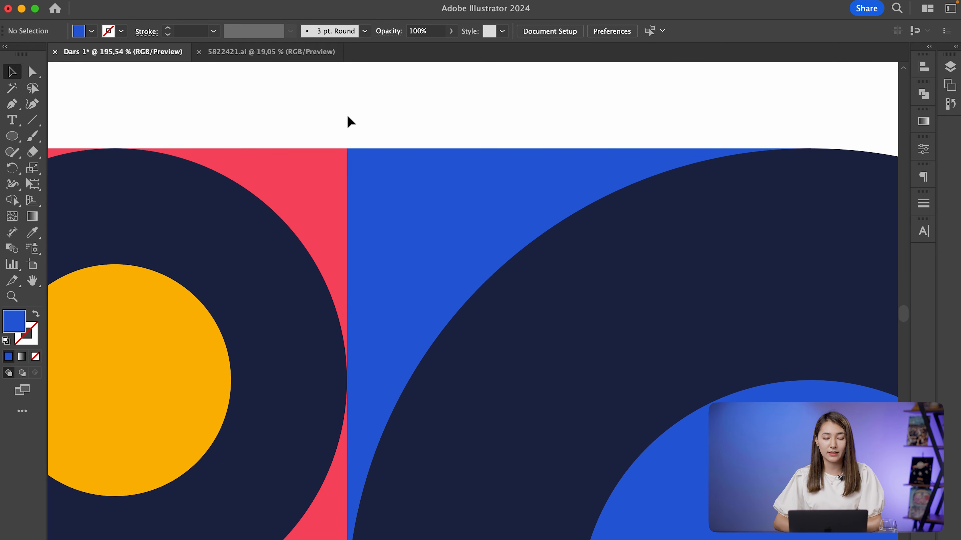
scroll(348, 121, "down", 4)
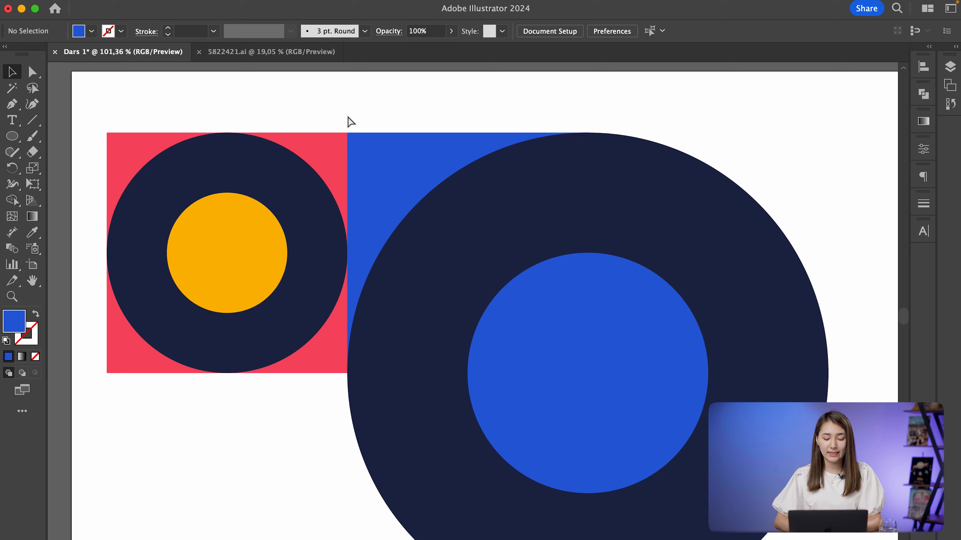
key("cmd+y")
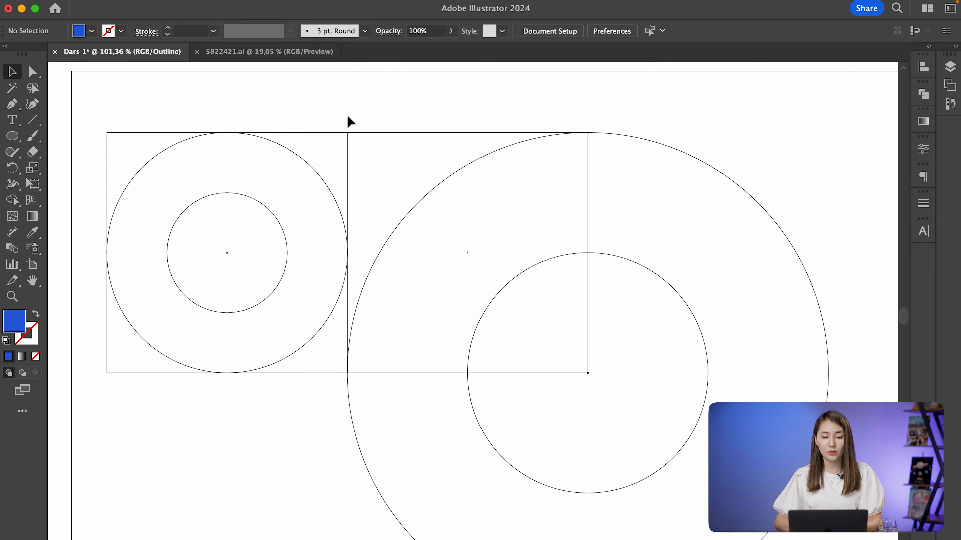
scroll(348, 118, "up", 8)
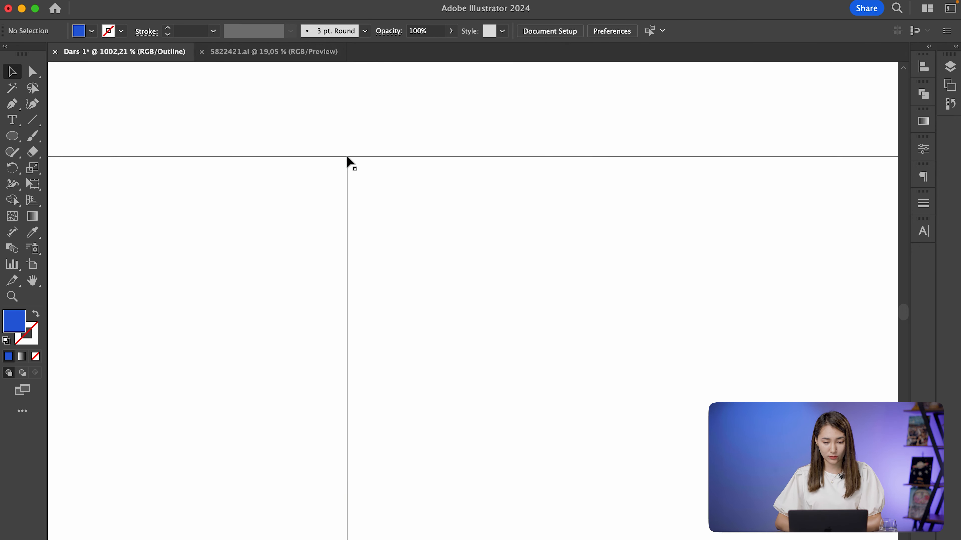
scroll(382, 183, "down", 8)
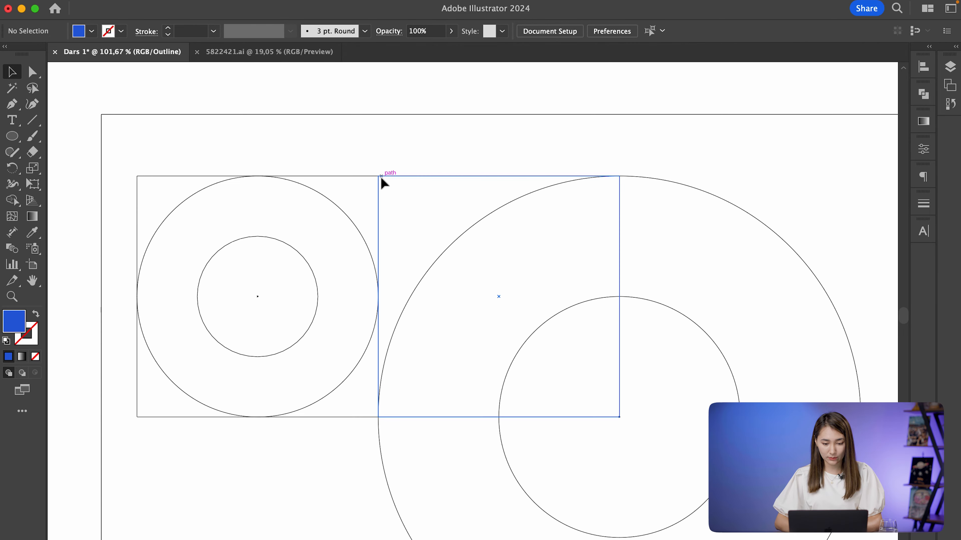
Move the blue and navy tile slightly away from the first tile and try snapping it back against the shared edge.
scroll(410, 146, "right", 2)
scroll(410, 146, "down", 1)
left_click(514, 302)
scroll(375, 214, "up", 2)
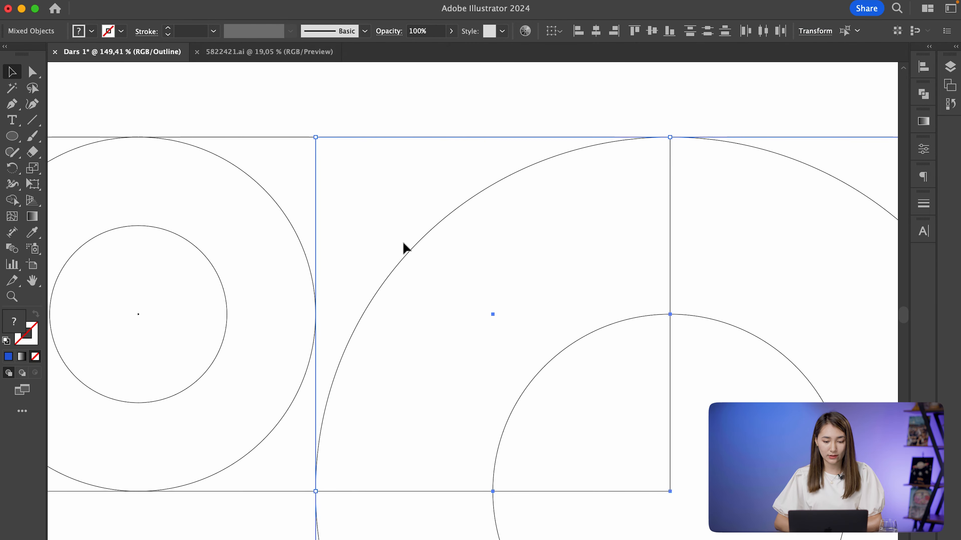
left_click_drag(411, 247, 428, 254)
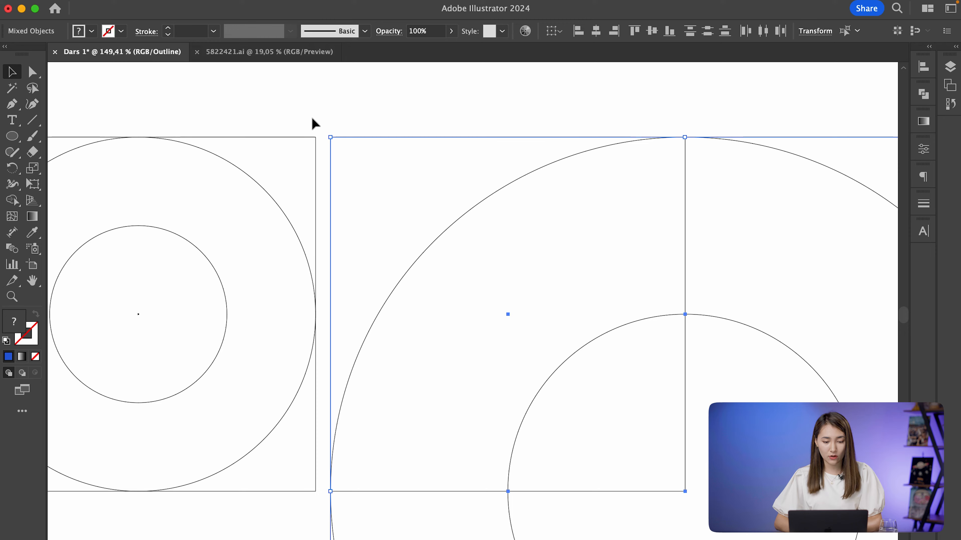
scroll(315, 123, "up", 4)
left_click(404, 169)
scroll(402, 169, "up", 2)
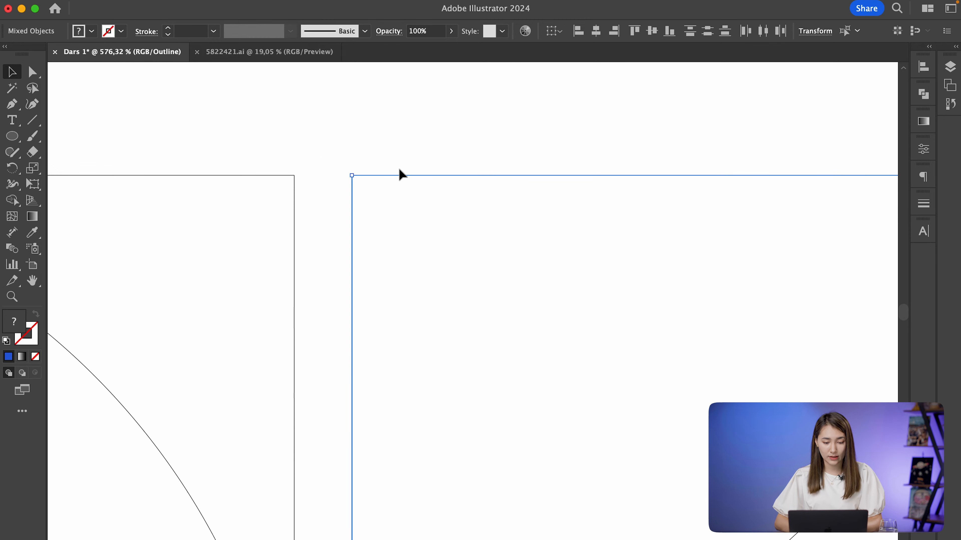
left_click_drag(394, 175, 340, 177)
left_click(359, 135)
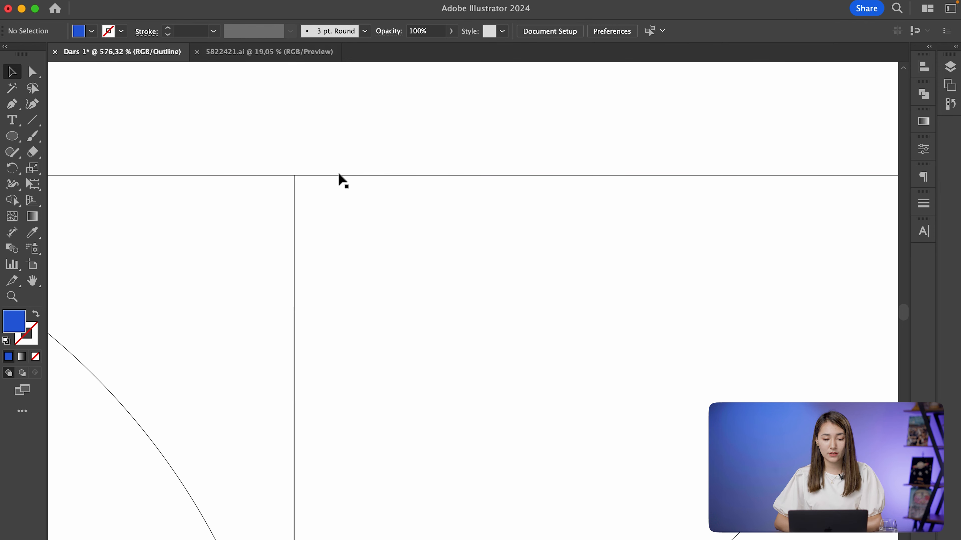
key("super+z")
Snap the blue and navy tile flush against the first tile's right edge and return to the full-colour preview.
left_click_drag(410, 177, 325, 176)
left_click(375, 125)
scroll(375, 125, "down", 3)
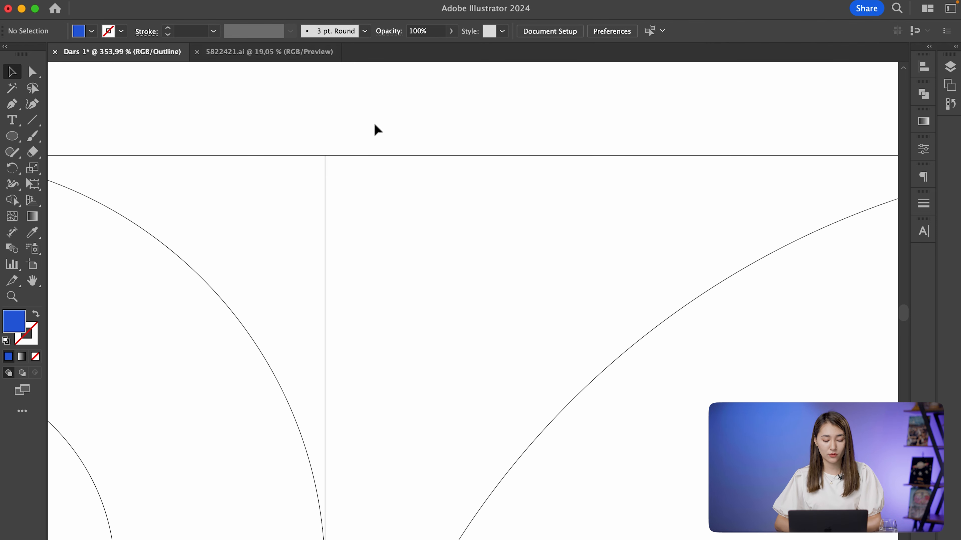
key("super+y")
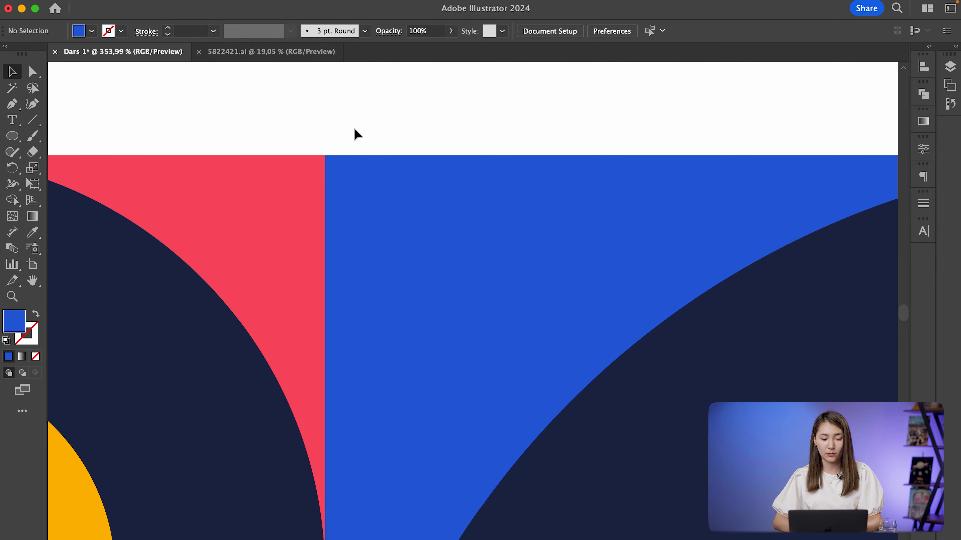
Move both tiles together so they sit flush in the artboard's upper-left corner.
scroll(356, 132, "down", 10)
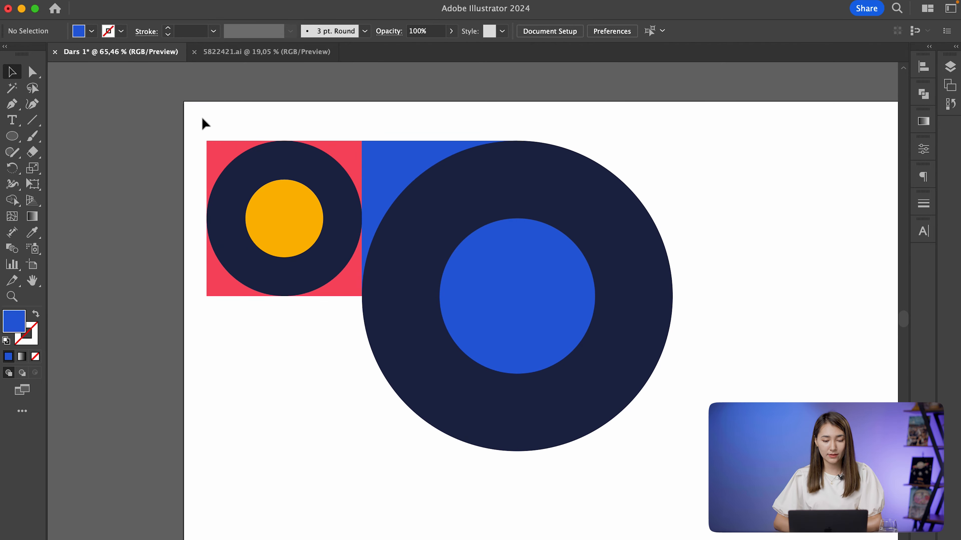
left_click_drag(202, 118, 472, 253)
scroll(173, 113, "up", 3)
left_click_drag(266, 168, 235, 104)
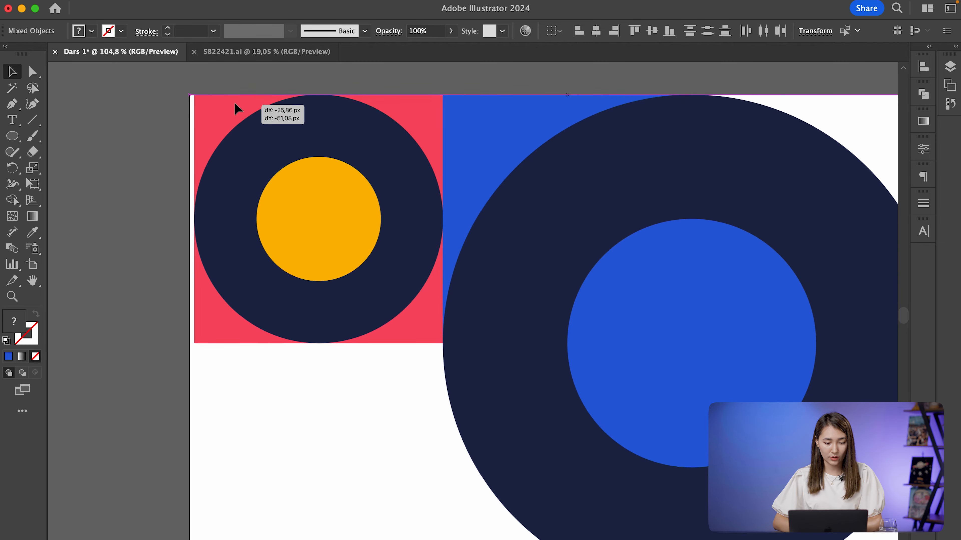
left_click_drag(235, 103, 231, 103)
left_click(210, 70)
scroll(209, 70, "down", 8)
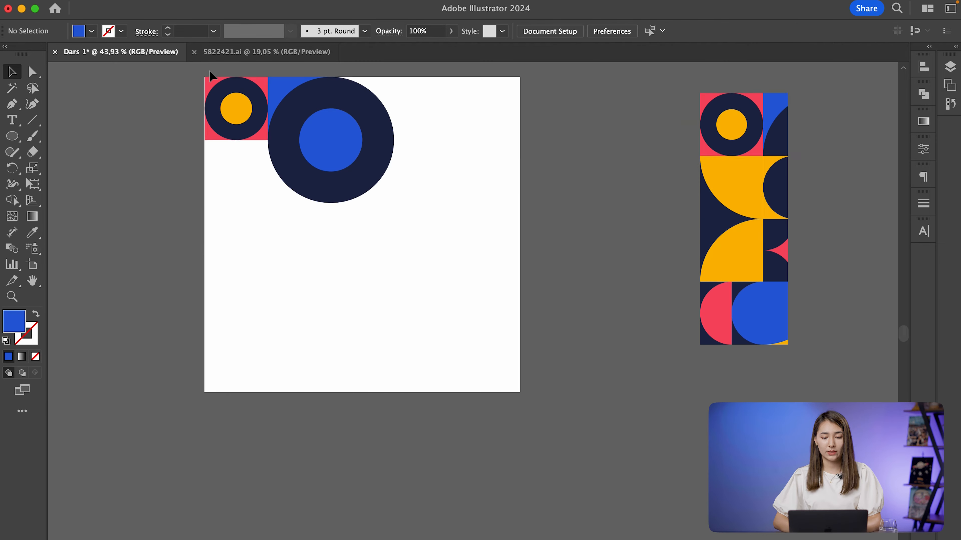
Examine the second and third tiles in the top row of the reference pattern.
scroll(210, 72, "up", 3)
scroll(398, 118, "right", 3)
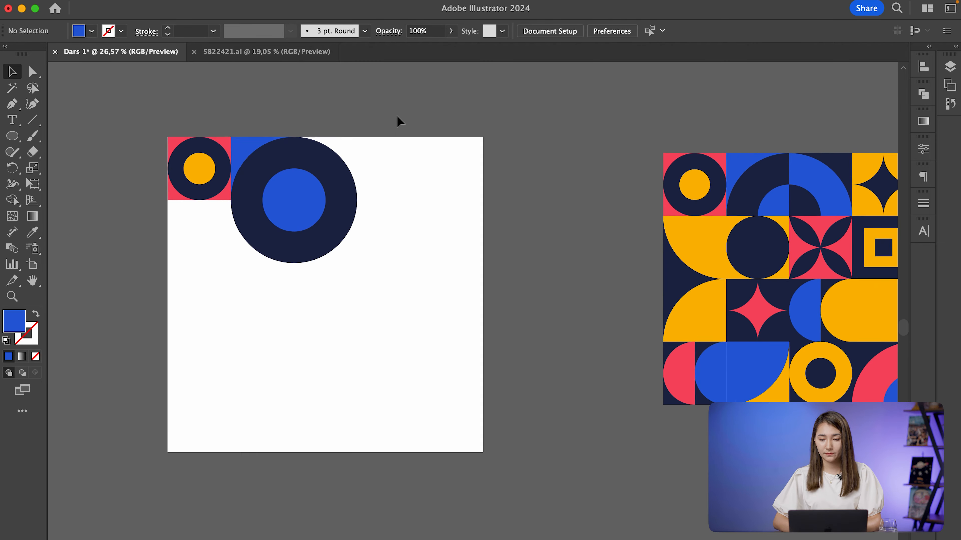
scroll(397, 117, "up", 2)
scroll(398, 117, "up", 3)
scroll(549, 206, "down", 4)
scroll(549, 207, "right", 2)
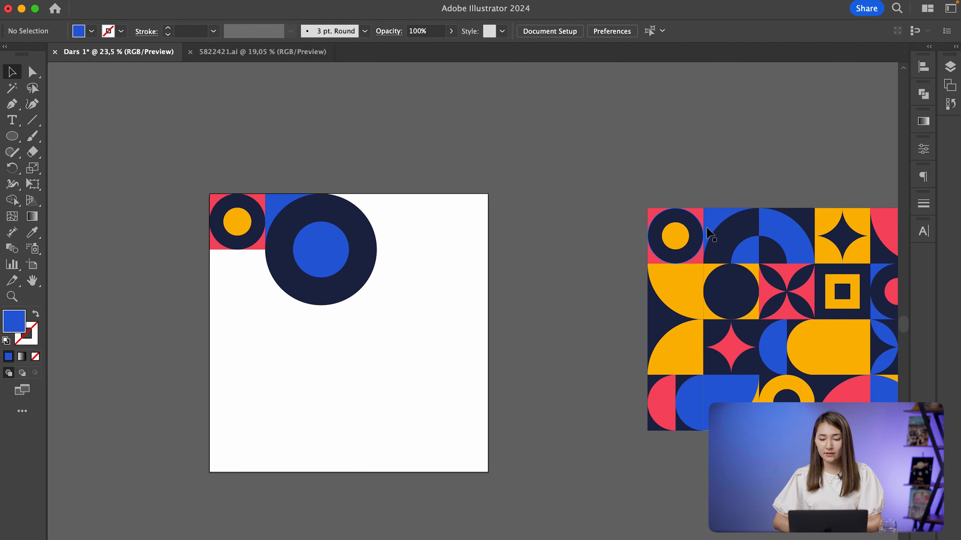
scroll(765, 228, "up", 2)
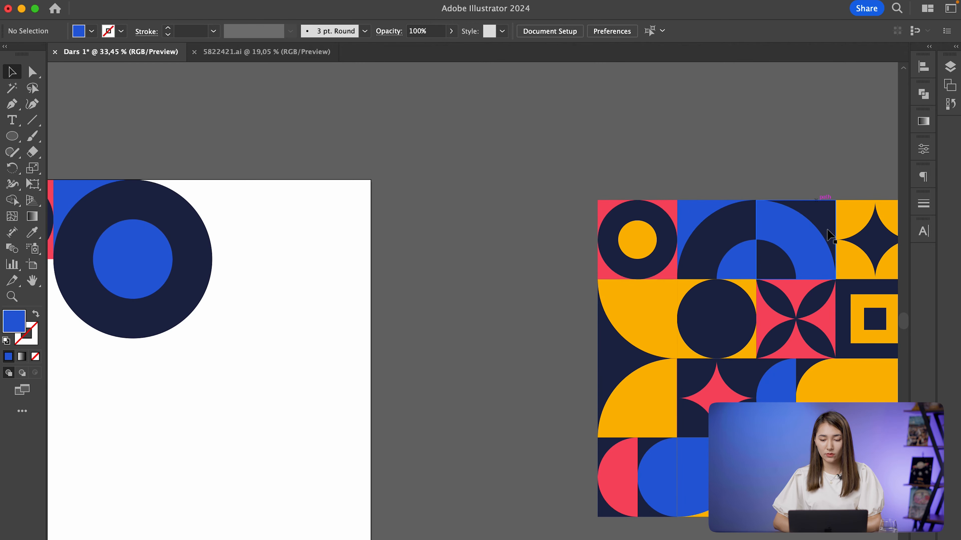
scroll(432, 272, "down", 3)
scroll(432, 271, "left", 2)
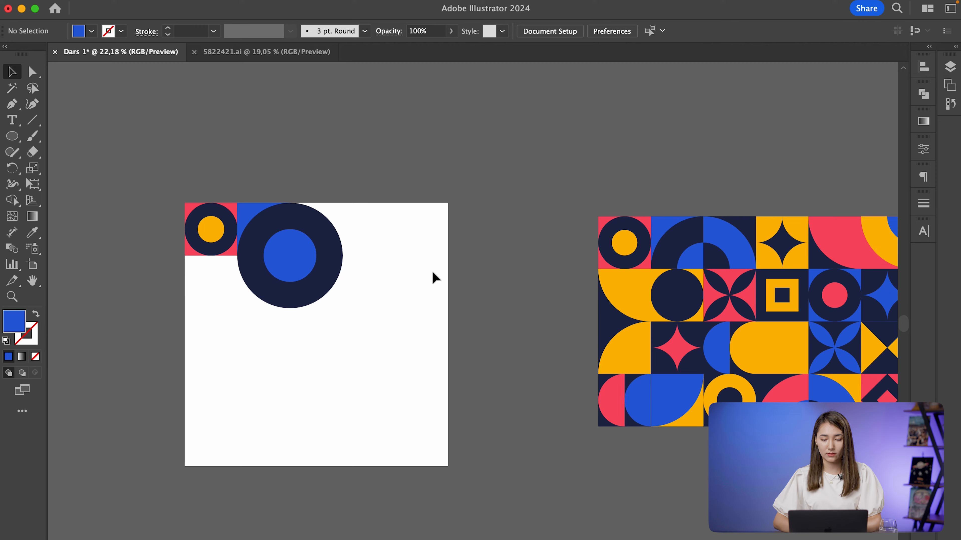
scroll(333, 258, "up", 2)
scroll(325, 258, "up", 1)
left_click(278, 253)
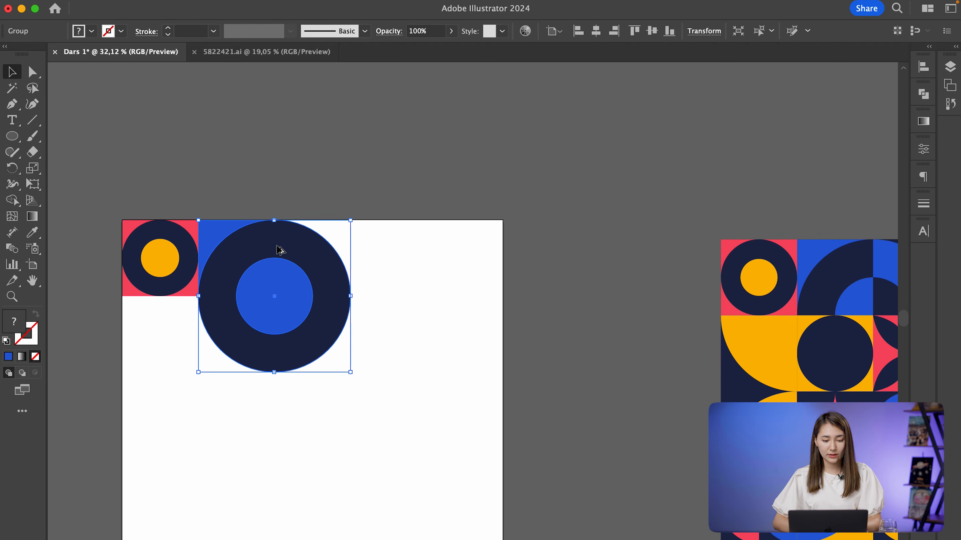
left_click_drag(279, 249, 359, 433)
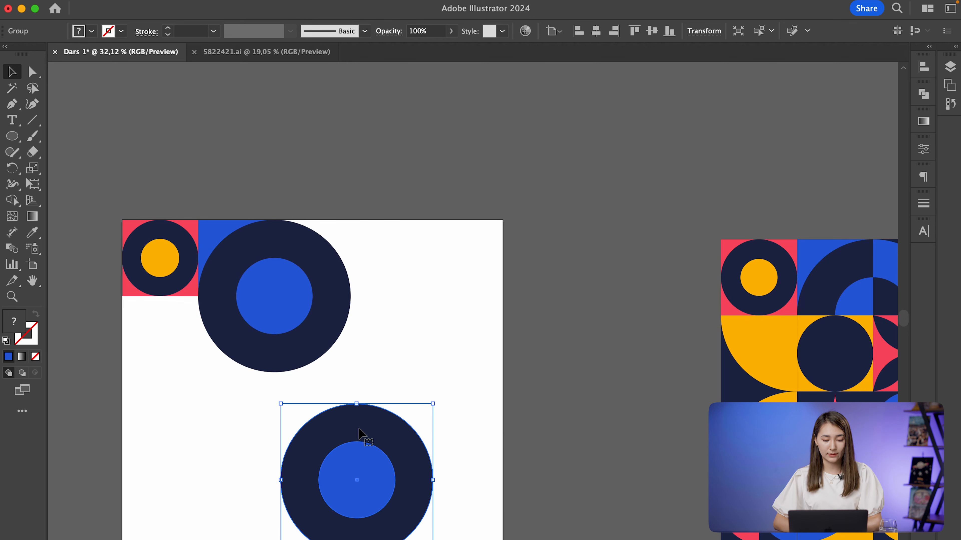
key("super+z")
left_click(253, 184)
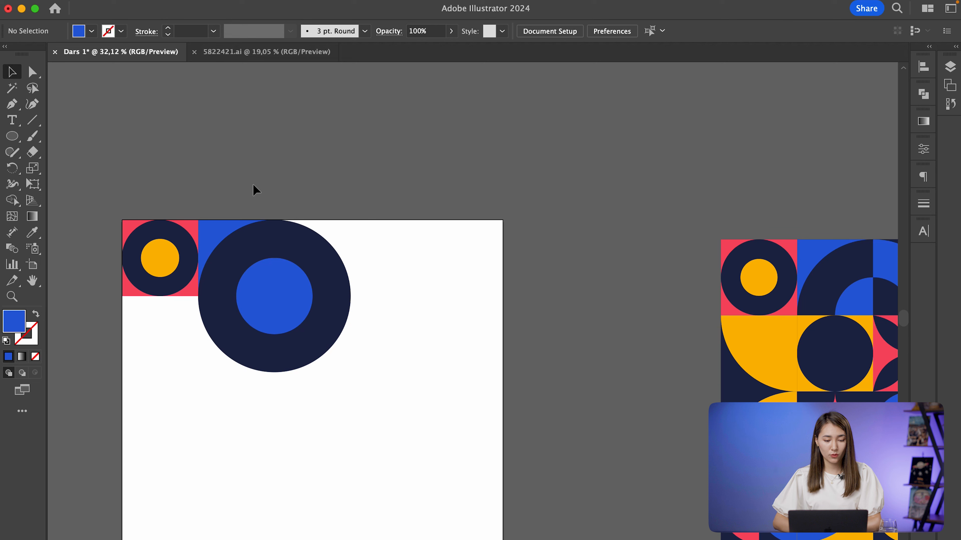
left_click(307, 252)
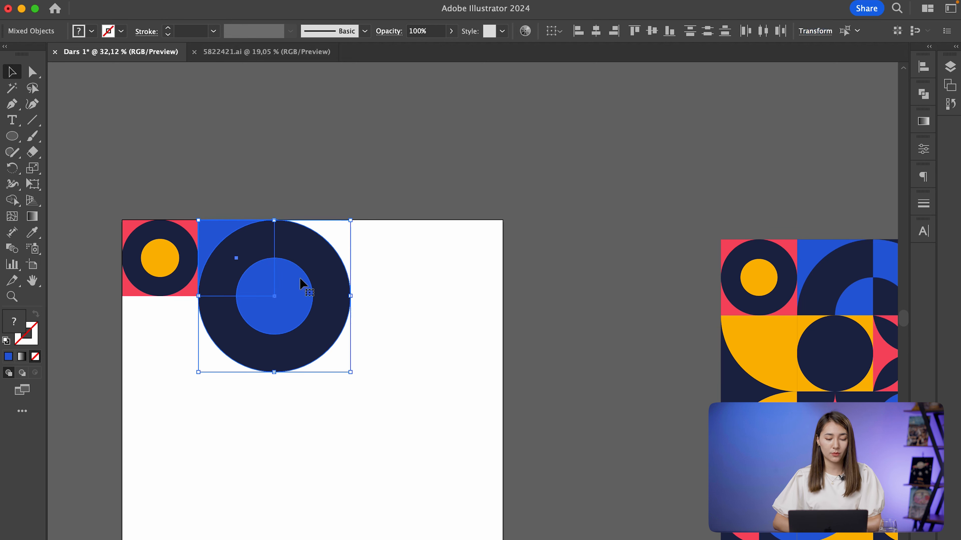
left_click(229, 173)
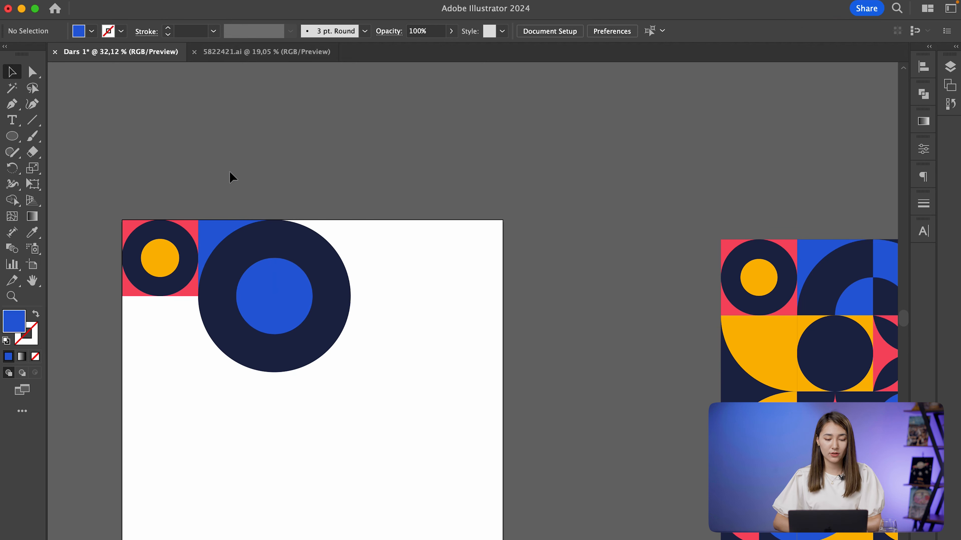
Duplicate the blue square together with its circle group into the empty area below the second tile.
left_click_drag(221, 172, 352, 344)
left_click_drag(258, 238, 306, 436, "alt")
scroll(313, 342, "down", 3)
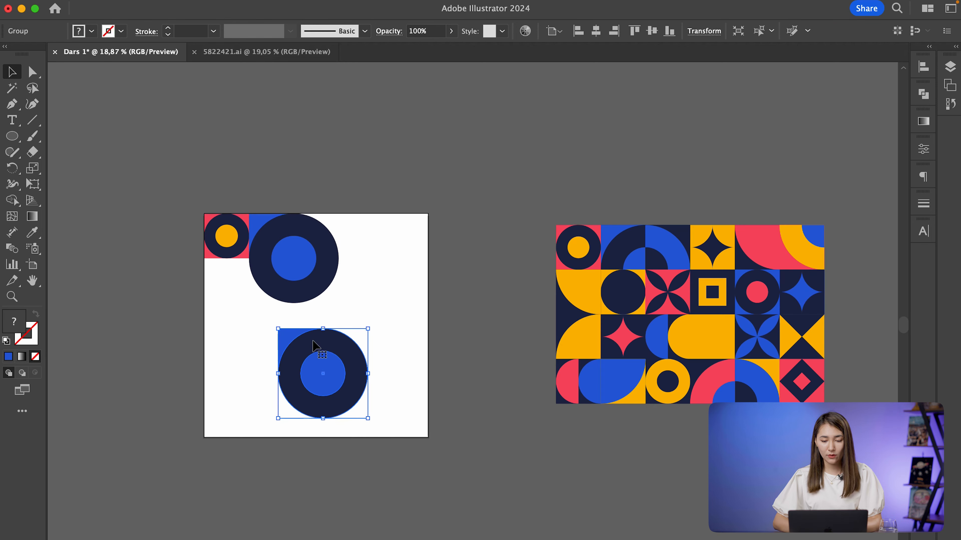
scroll(465, 306, "up", 2)
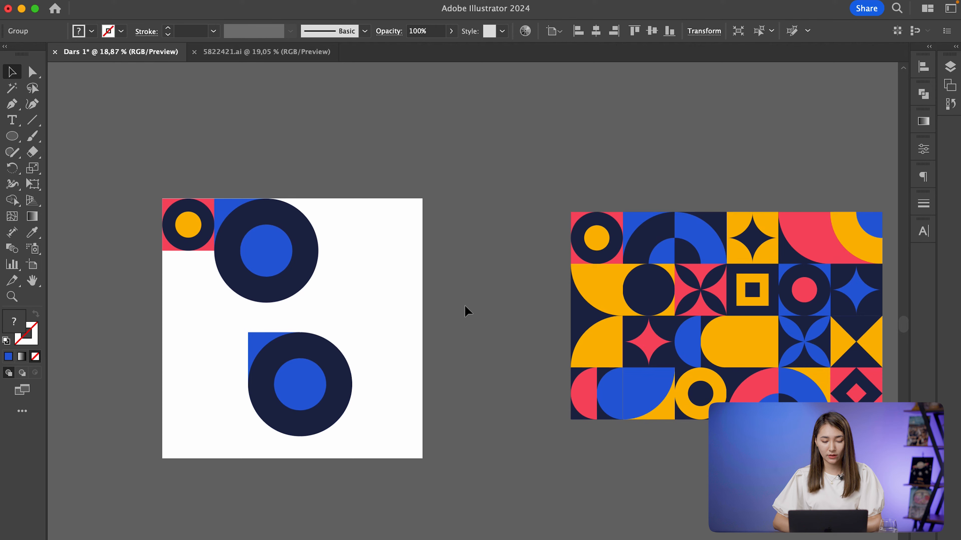
scroll(464, 306, "up", 1)
Ungroup the two circles of the duplicated tile.
left_click(424, 331)
left_click(279, 407)
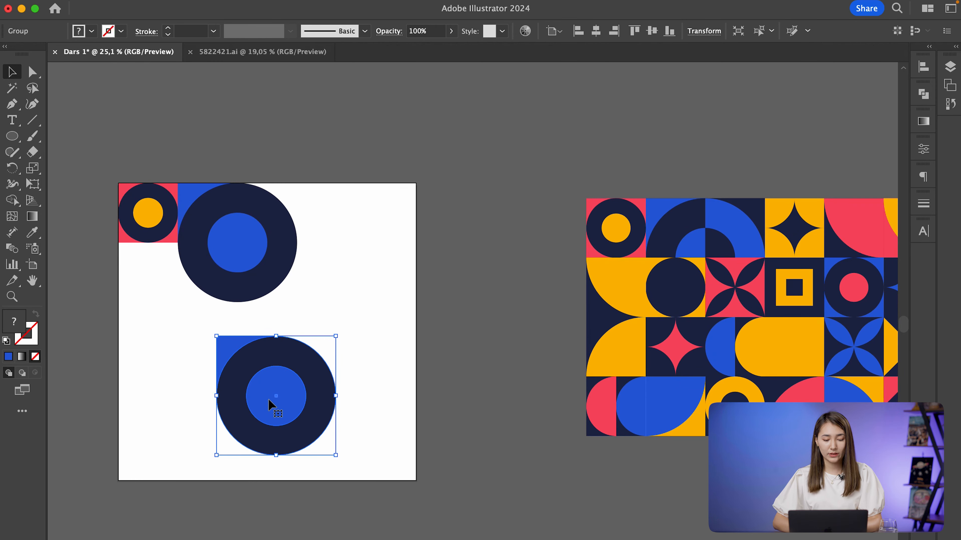
scroll(272, 405, "up", 2)
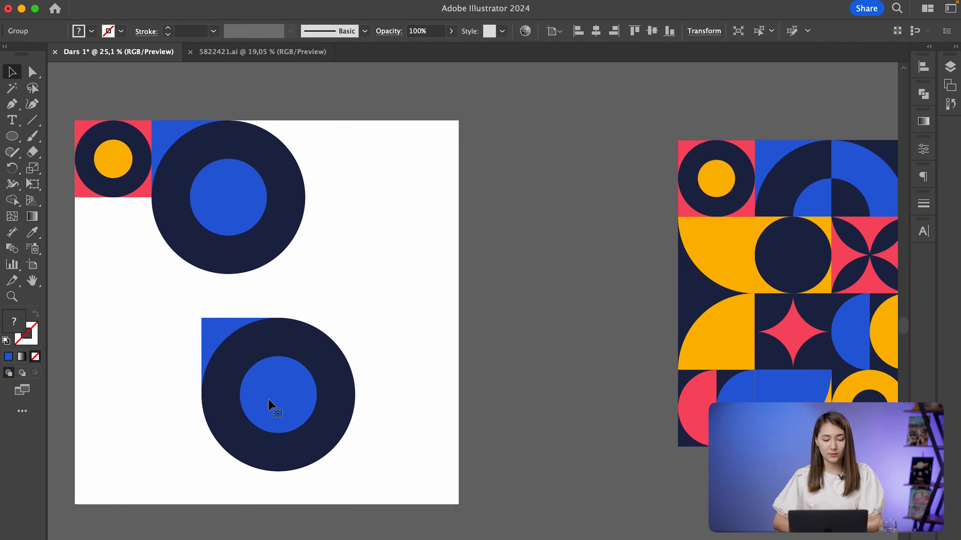
right_click(300, 394)
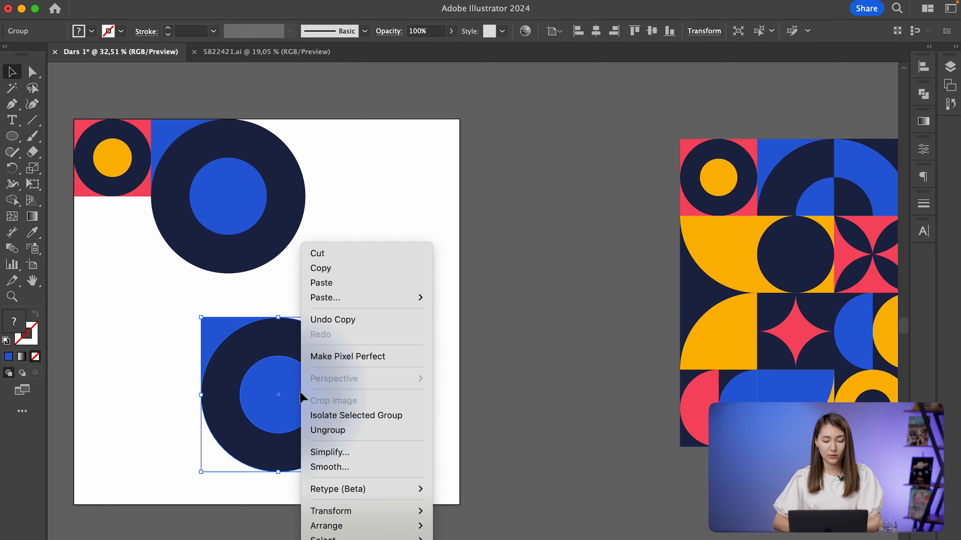
left_click(321, 433)
left_click(375, 394)
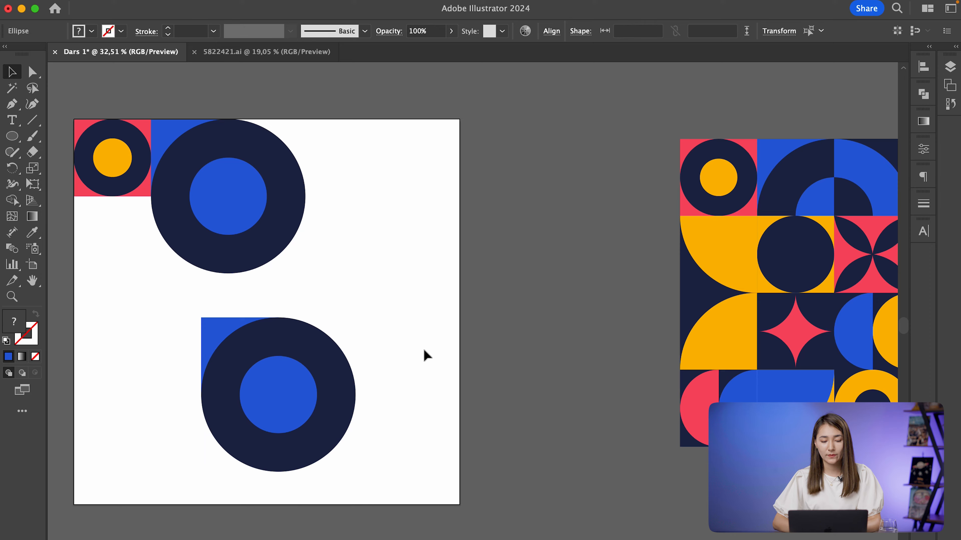
Fill the duplicated square with navy and the duplicated large circle with blue, both sampled from the reference.
scroll(422, 347, "down", 2)
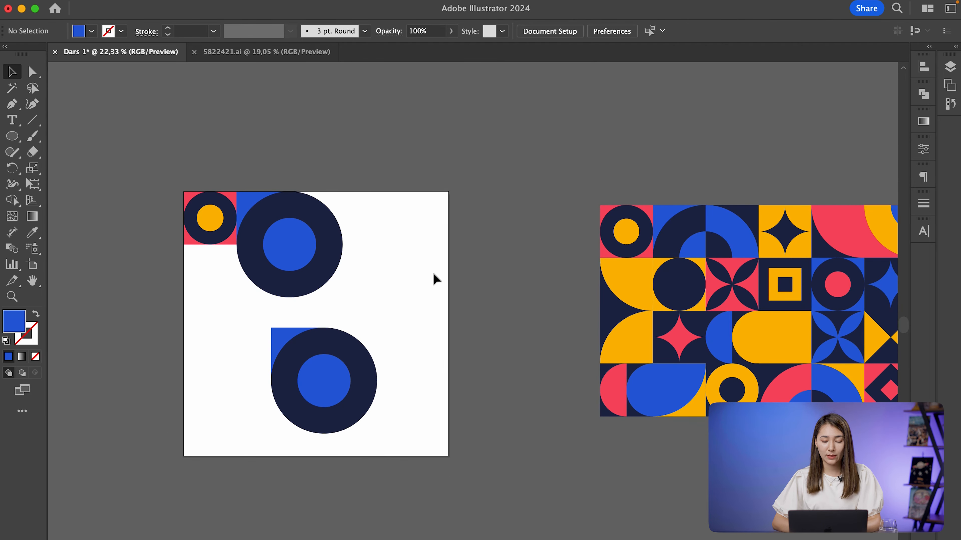
left_click(272, 333)
key("i")
left_click(642, 234)
key("v")
left_click(362, 363)
key("i")
left_click(658, 382)
Fill the duplicated small circle with the navy sampled from the reference.
key("v")
left_click(326, 379)
key("i")
left_click(673, 282)
scroll(342, 342, "up", 2)
key("i")
key("v")
Move the duplicated large and small circles together so their shared center sits on the navy square's lower-left corner.
left_click(330, 345, "shift")
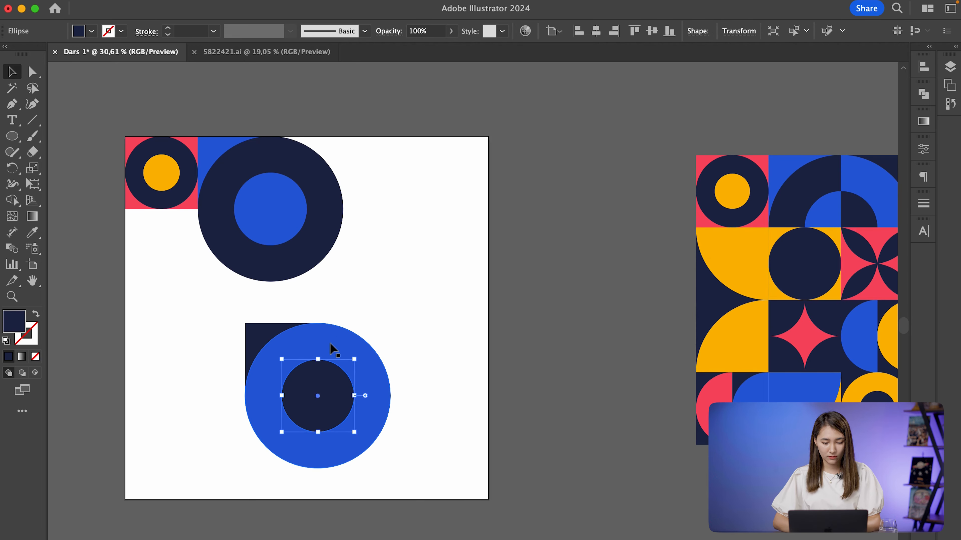
left_click_drag(326, 342, 252, 341)
left_click(393, 284)
scroll(393, 284, "down", 4)
scroll(393, 284, "up", 3)
scroll(319, 316, "up", 1)
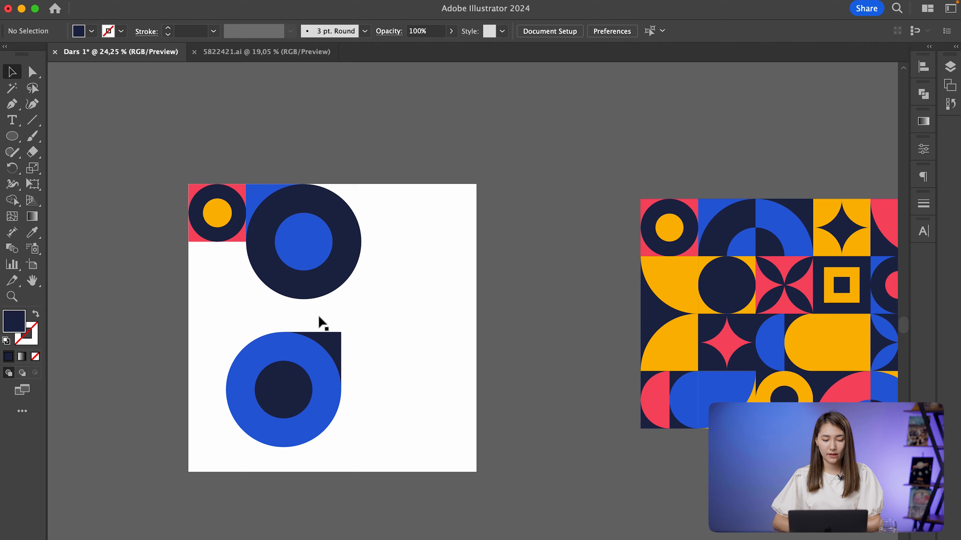
Trim the second tile's circles to the blue square with the Shape Builder tool, removing the parts outside the square.
scroll(297, 325, "up", 2)
scroll(298, 330, "up", 1)
scroll(297, 329, "right", 1)
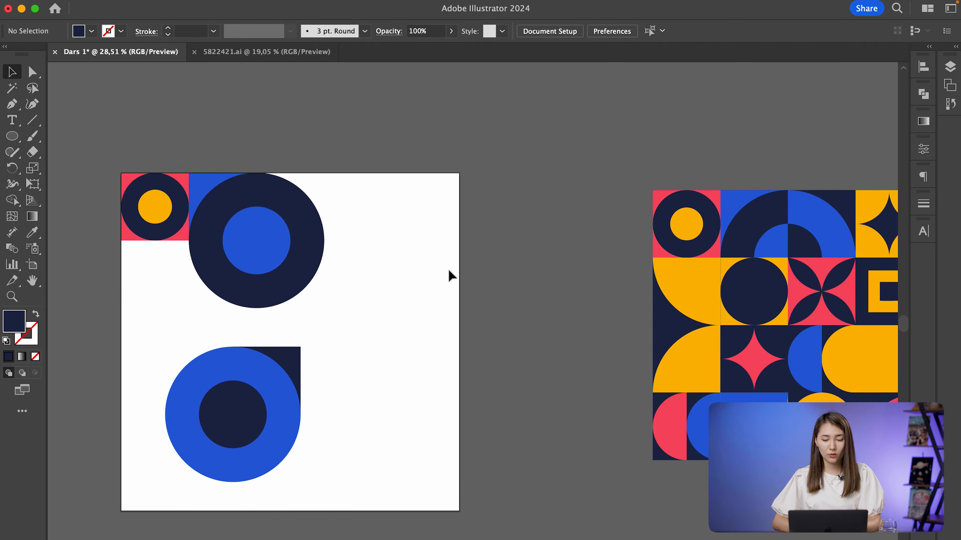
scroll(447, 268, "left", 1)
scroll(360, 276, "up", 2)
scroll(360, 278, "left", 3)
scroll(359, 279, "up", 1)
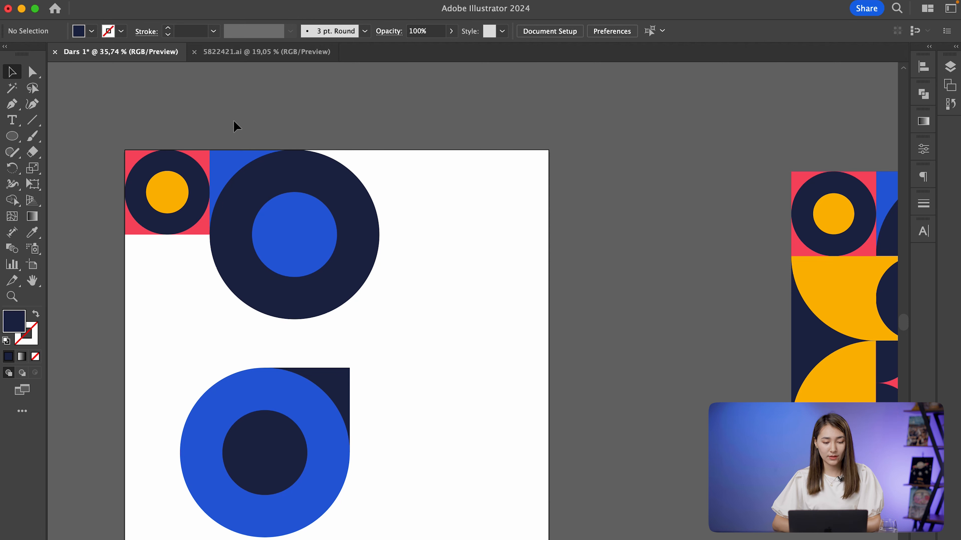
left_click_drag(385, 287, 393, 300)
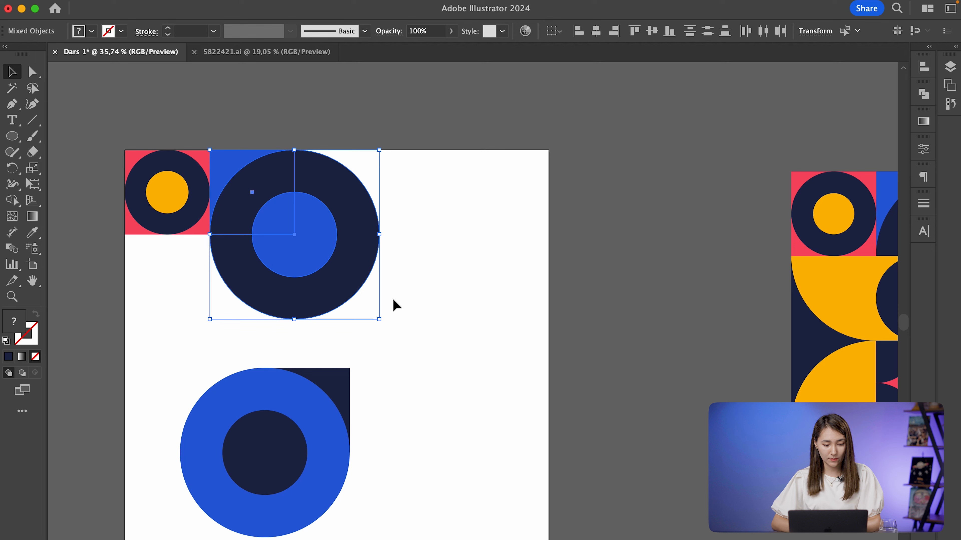
left_click(11, 204)
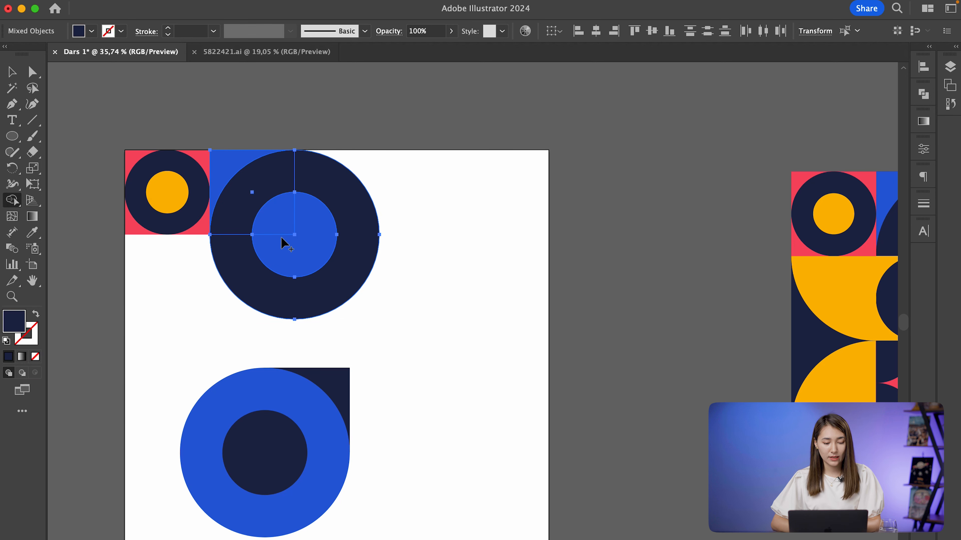
left_click_drag(277, 258, 346, 261)
left_click_drag(348, 184, 346, 177)
key("v")
Trim the colour-swapped tile's blue and navy circles to the navy square with the Shape Builder tool.
scroll(264, 227, "down", 3)
left_click_drag(177, 273, 312, 363)
left_click_drag(401, 459, 416, 491)
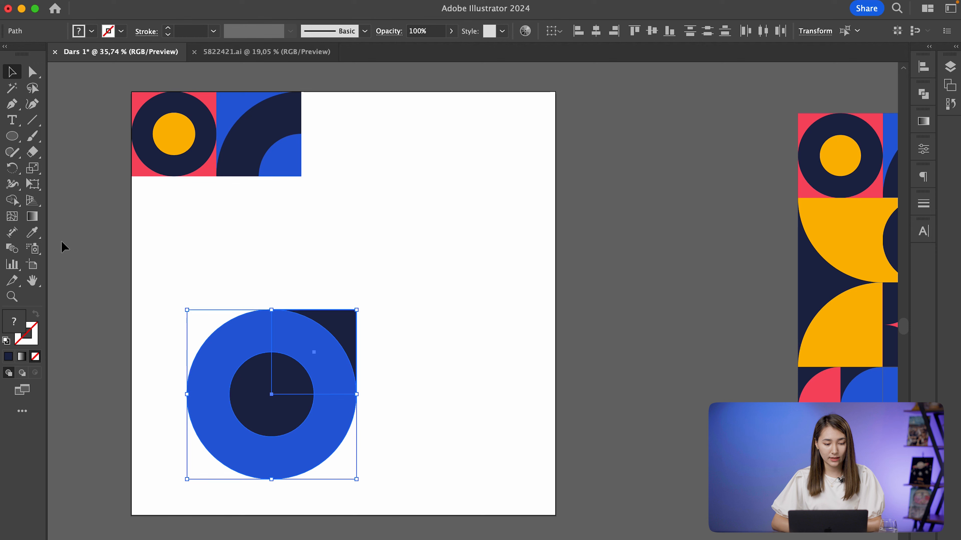
left_click(11, 200)
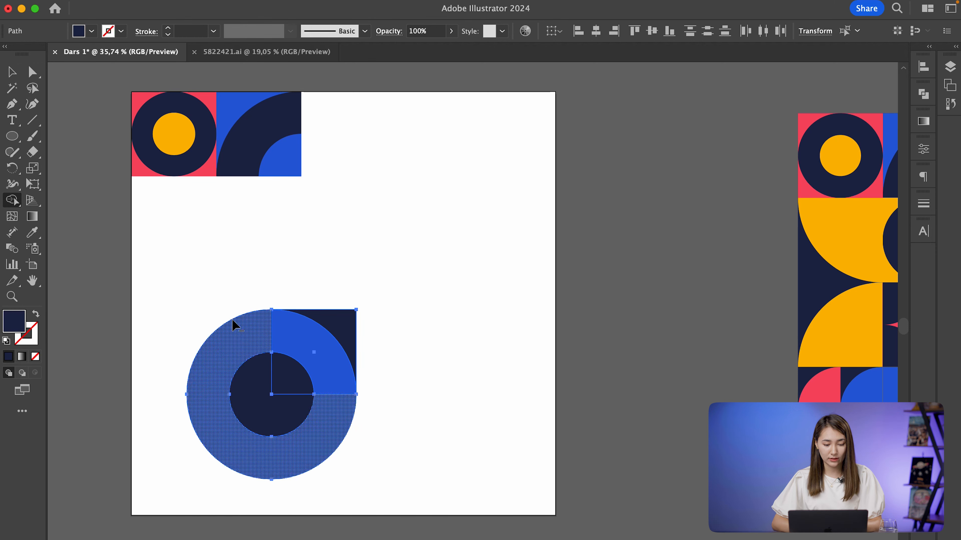
mouse_move(229, 292)
left_mouse_down()
mouse_move(251, 369)
mouse_move(248, 433)
left_mouse_up()
key("v")
mouse_move(234, 260)
left_mouse_down()
mouse_move(266, 274)
mouse_move(460, 493)
left_mouse_up()
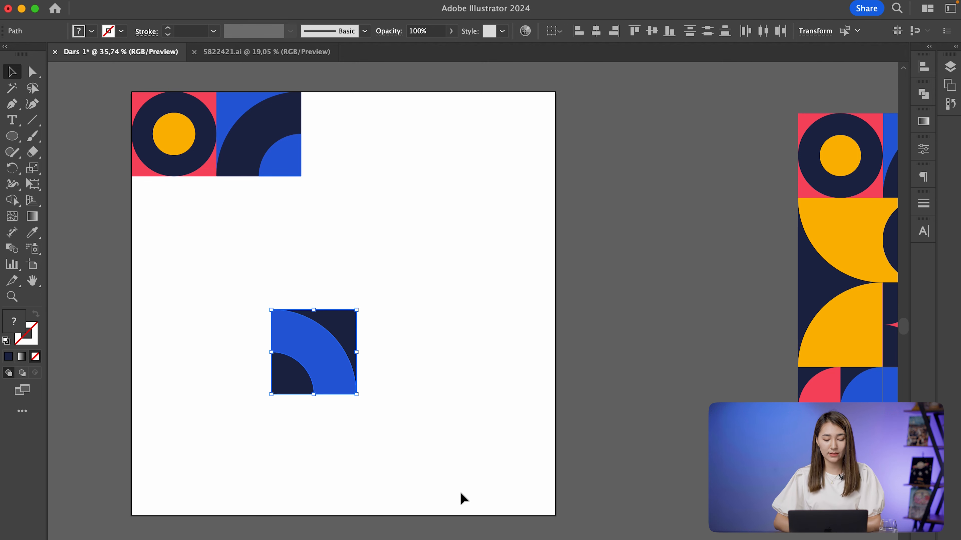
Group the trimmed colour-swapped tile and place it against the second tile's right edge in the top row.
key("a")
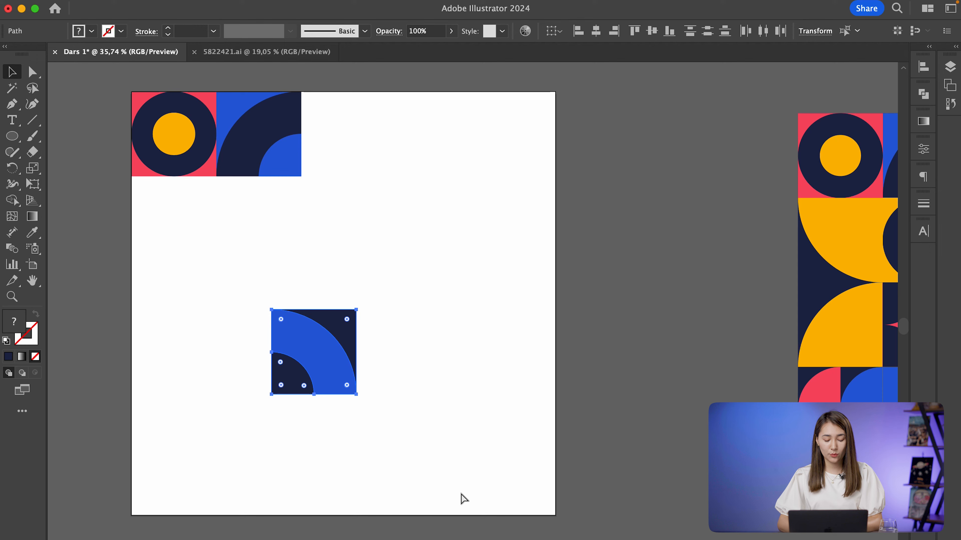
key("super+g")
left_click(460, 494)
left_click_drag(314, 352, 343, 132)
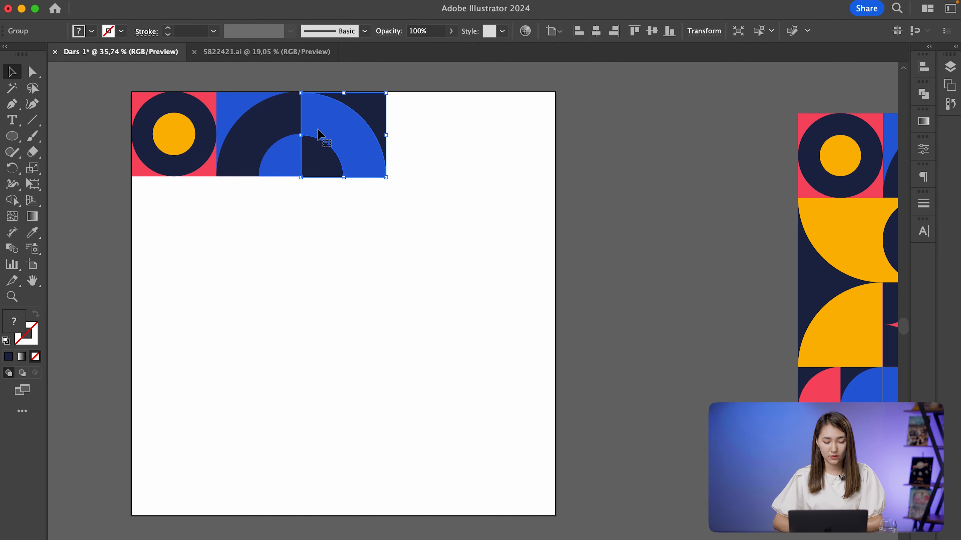
Draw a navy square at the artboard's top edge beside the third tile and set its width to 200 px.
scroll(314, 127, "up", 8)
scroll(296, 93, "up", 5)
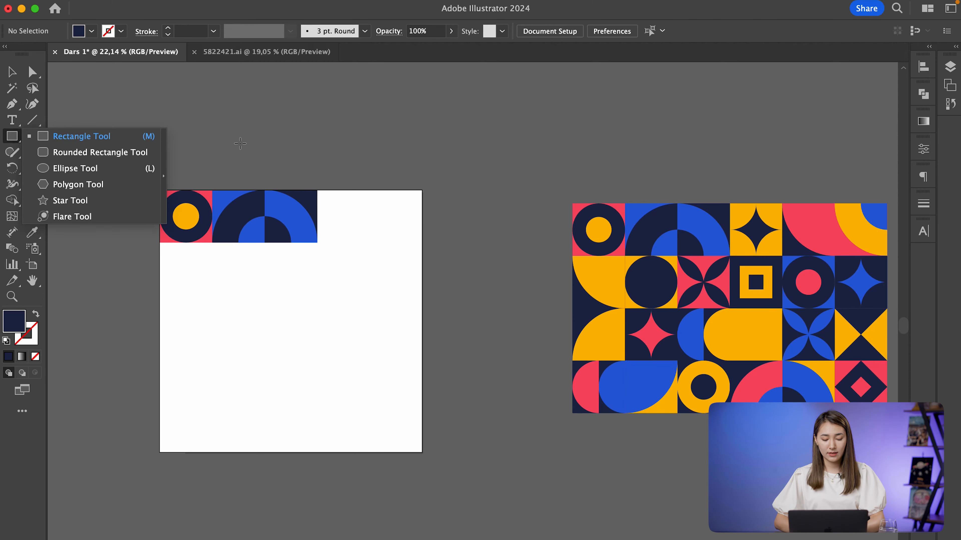
left_click(320, 142)
left_click(450, 330)
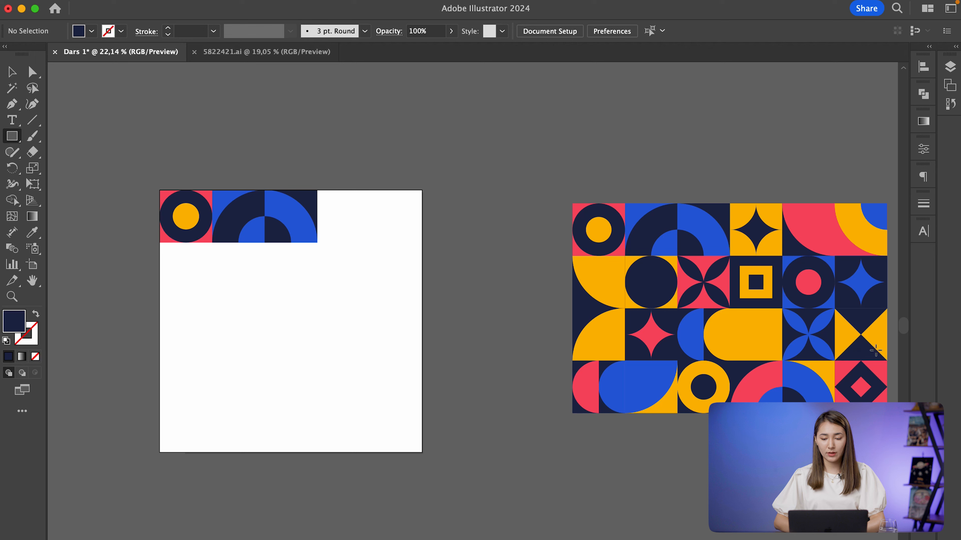
left_click(19, 140)
left_click(41, 138)
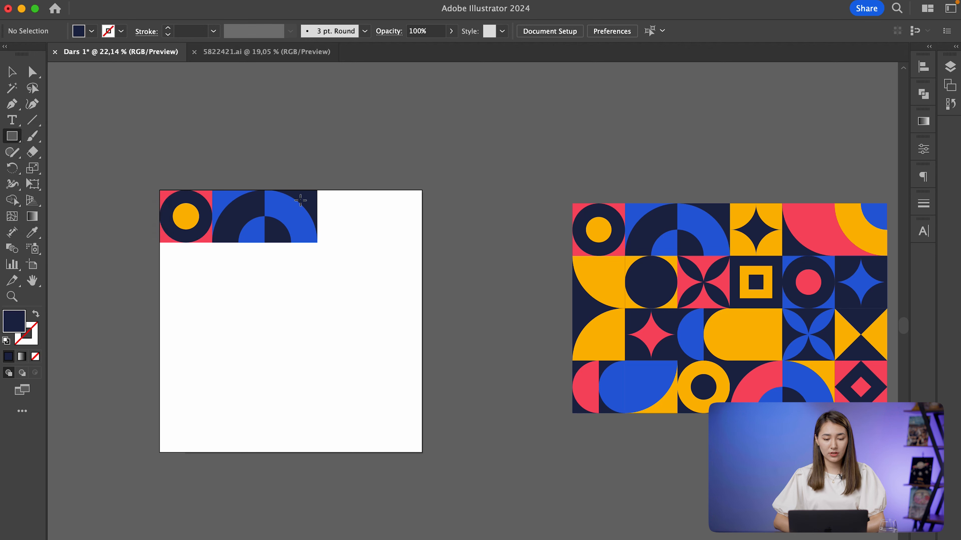
scroll(319, 191, "up", 2)
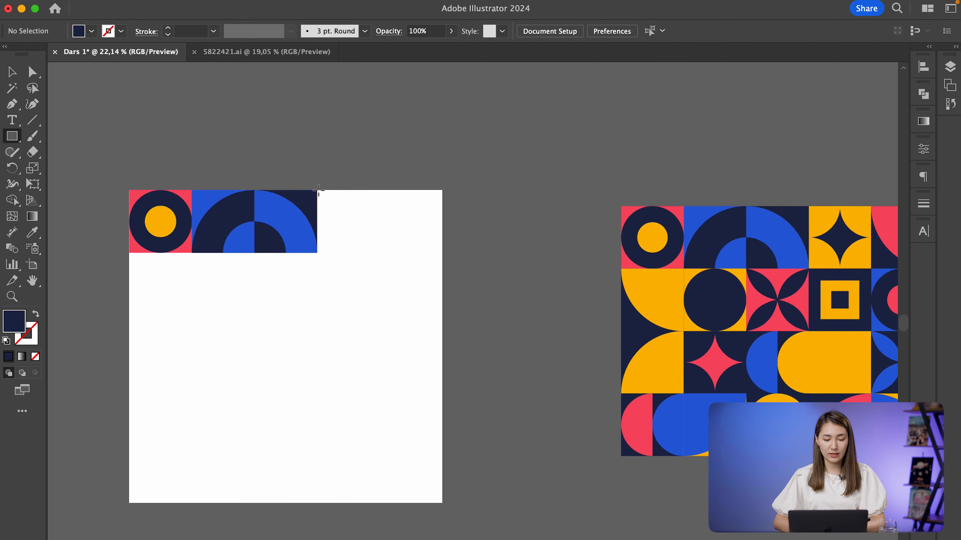
left_click_drag(318, 191, 382, 255)
left_click(751, 31)
double_click(733, 54)
type("200")
key("Return")
Align the new navy square flush with the third tile and the artboard's top edge.
key("v")
scroll(365, 218, "up", 10)
left_click_drag(286, 216, 257, 185)
scroll(437, 187, "down", 10)
left_click(484, 189)
scroll(484, 188, "up", 2)
left_click_drag(484, 189, 449, 203)
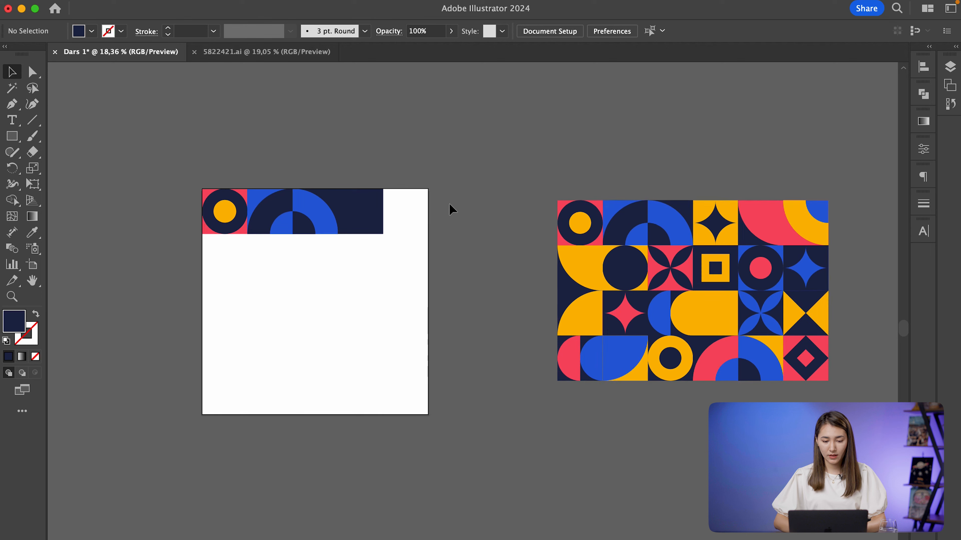
Fill the fourth tile's square with the pinkish red sampled from the reference.
left_click(371, 221)
key("i")
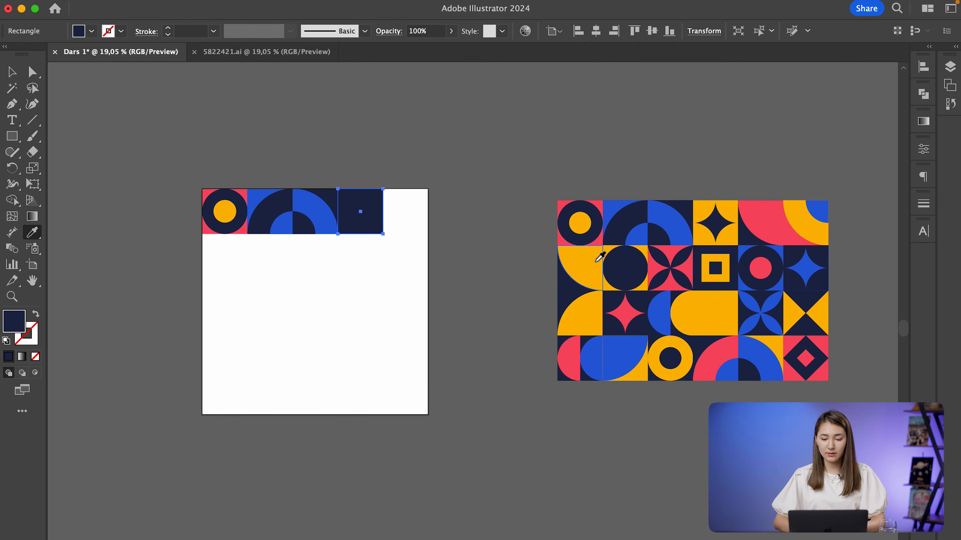
left_click(654, 253)
key("v")
left_click(365, 290)
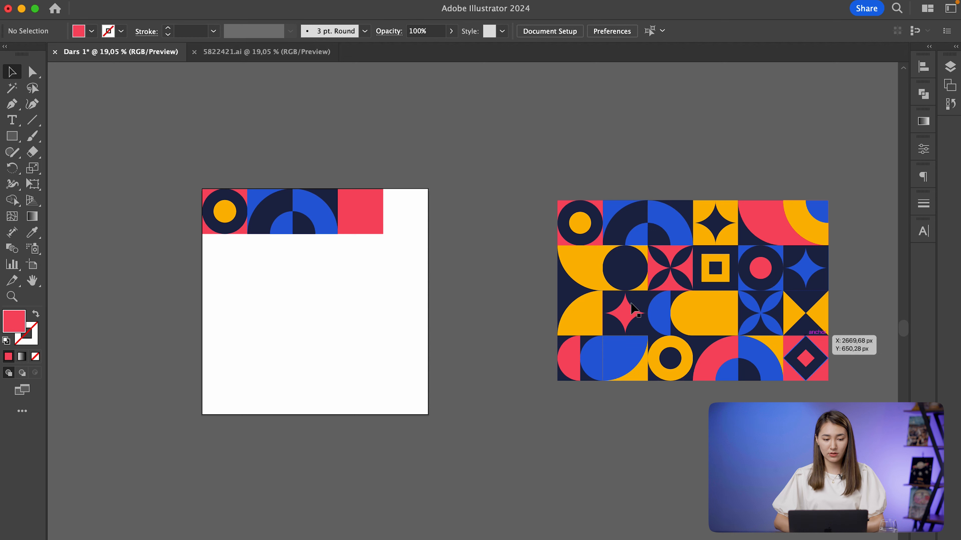
Create a triangle as a 3-sided polygon with a 50 px radius and place it below the red square.
left_click(13, 138)
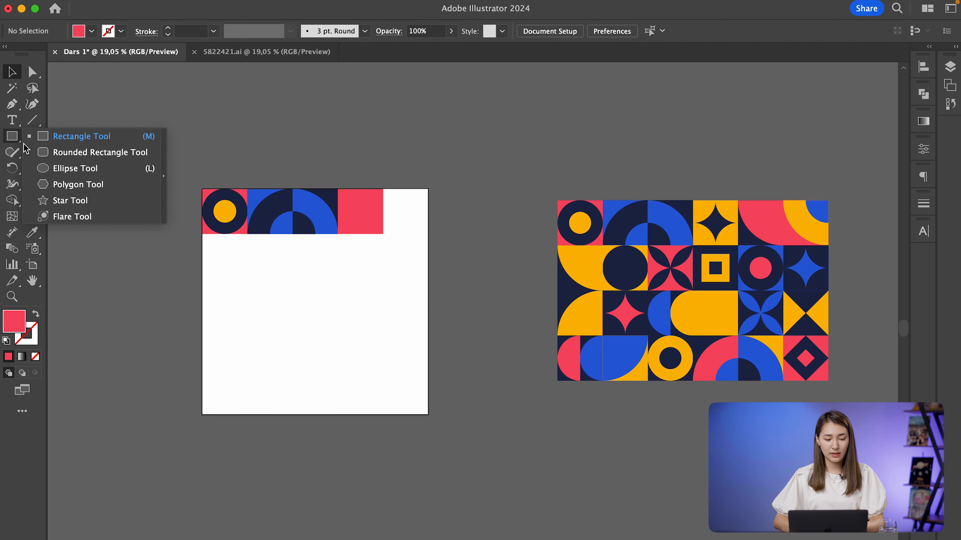
left_click(64, 185)
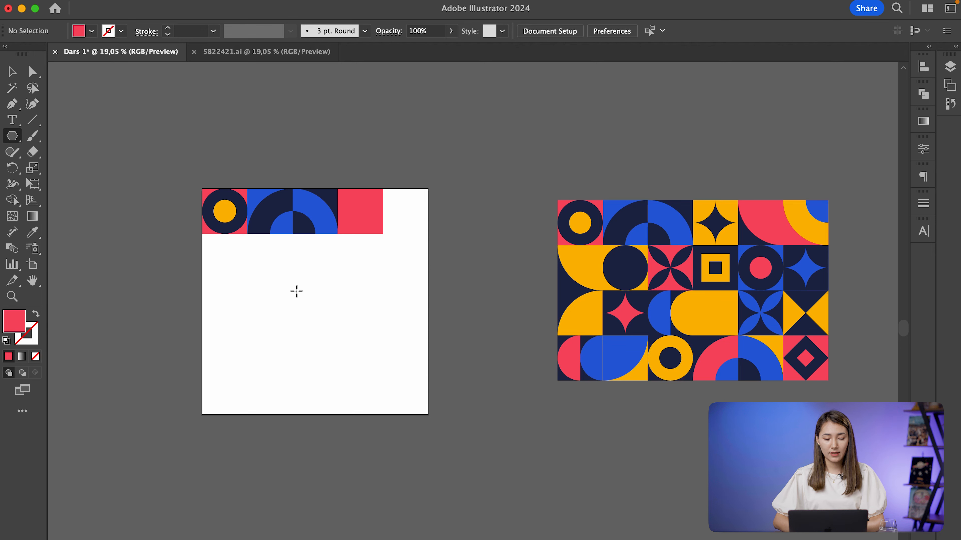
left_click(305, 294)
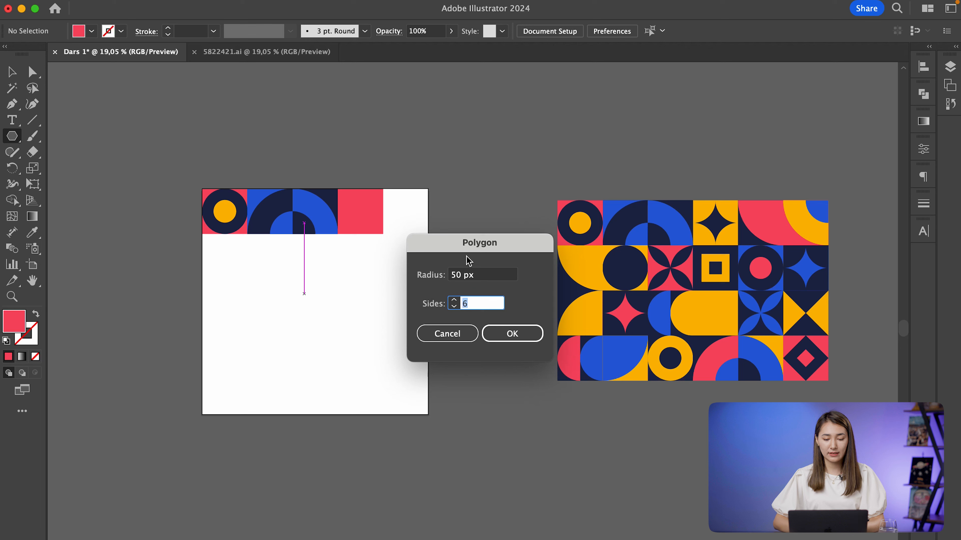
mouse_move(488, 246)
left_mouse_down()
mouse_move(382, 273)
mouse_move(474, 224)
mouse_move(484, 235)
left_mouse_up()
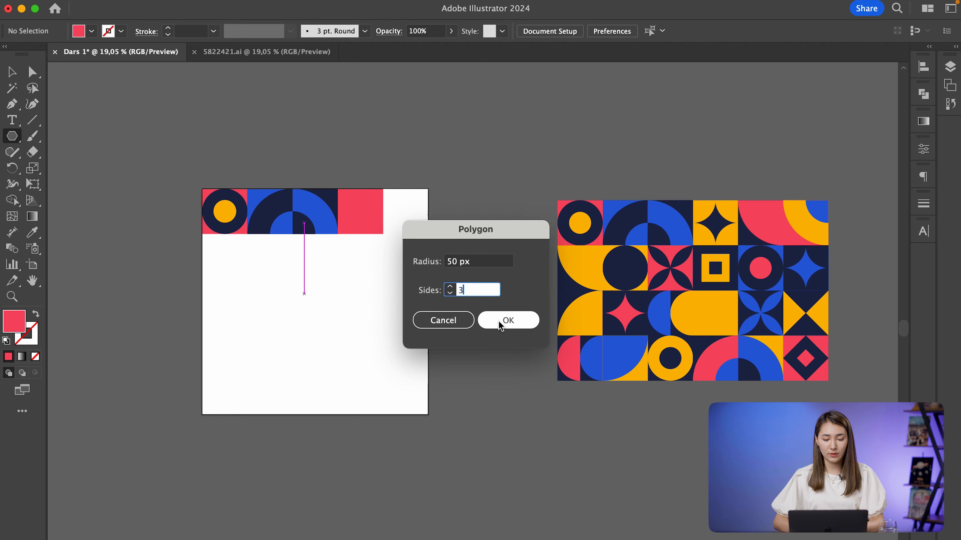
left_click(508, 321)
key("v")
key("super+equal")
left_click_drag(286, 302, 376, 303)
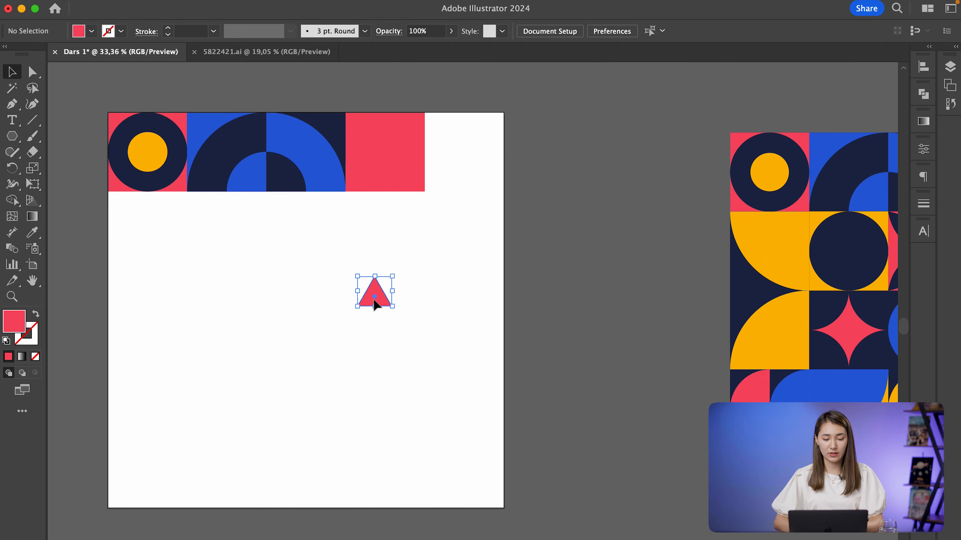
Fill the triangle with the yellow sampled from the reference.
key("alt+super+0")
key("i")
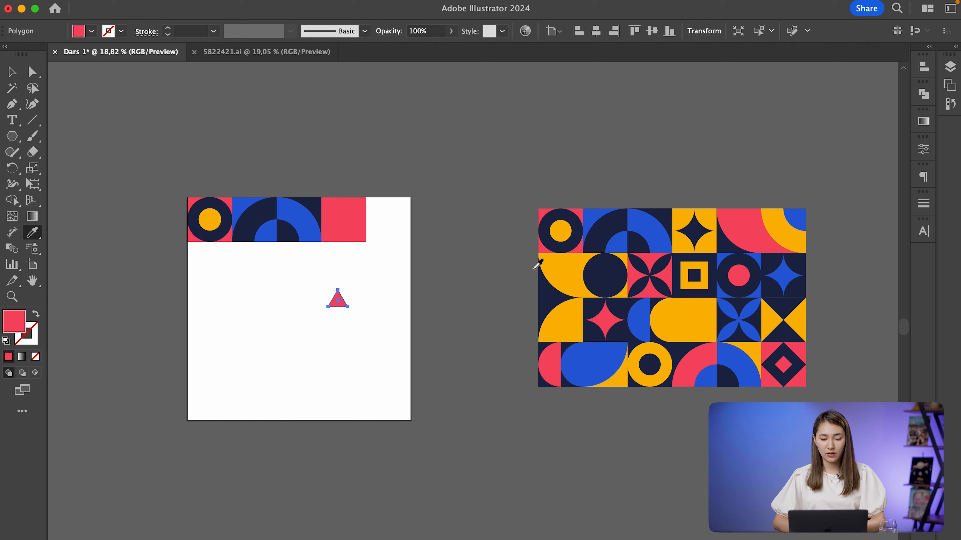
left_click(559, 265)
key("v")
left_click(369, 293)
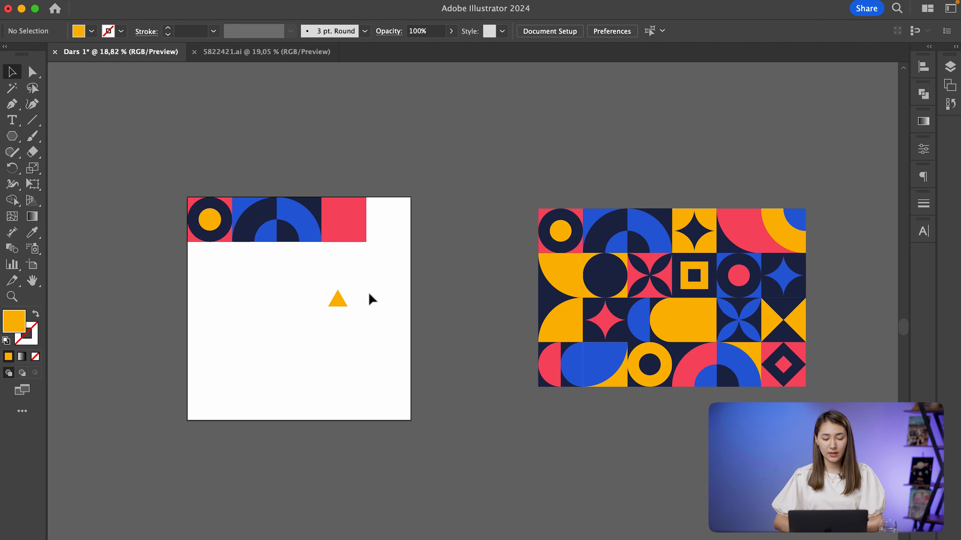
Move the yellow triangle to the red square's lower-left corner and scale it proportionally to span the square's width.
scroll(368, 293, "up", 3)
left_click_drag(312, 310, 286, 218)
scroll(317, 181, "up", 5)
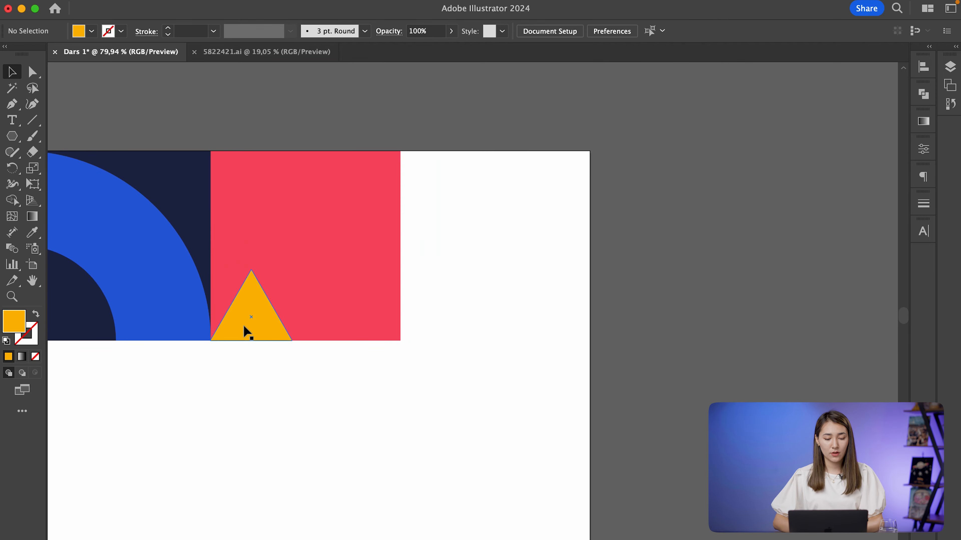
left_click(244, 326)
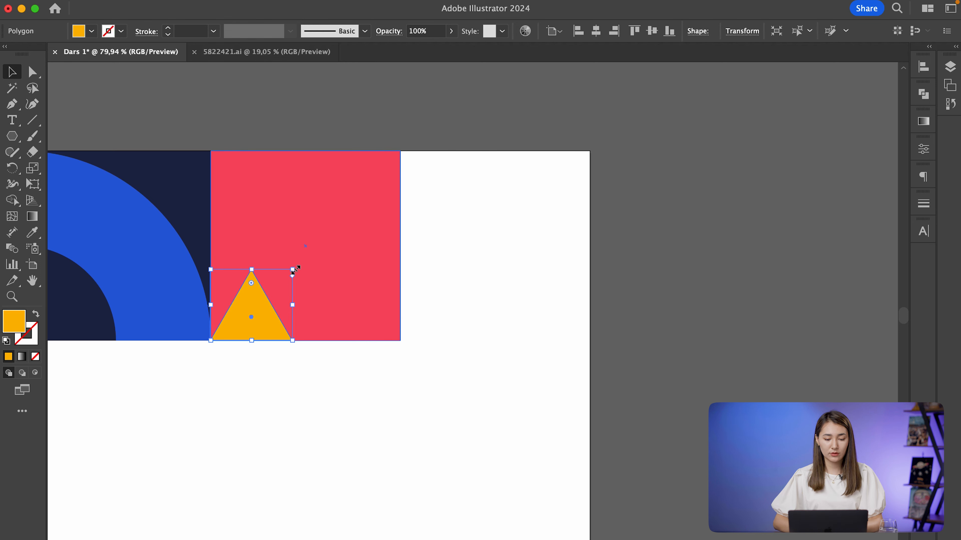
left_click_drag(293, 269, 427, 178)
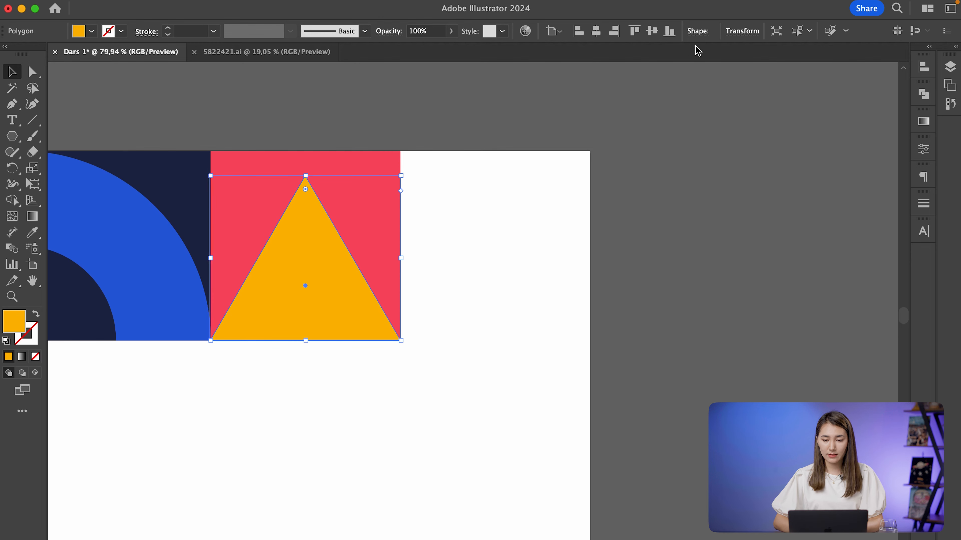
Set the yellow triangle's width to 200 px.
left_click(735, 34)
left_click(713, 53)
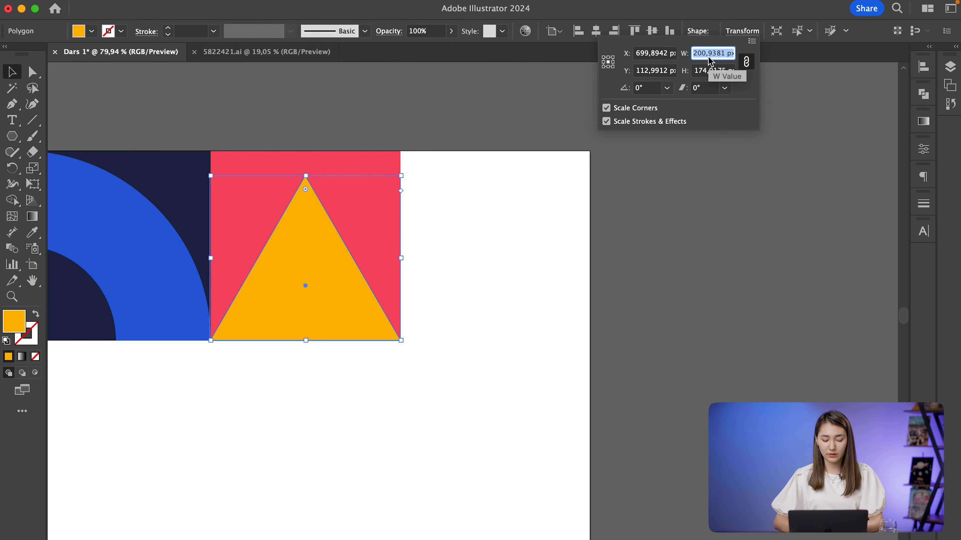
type("200")
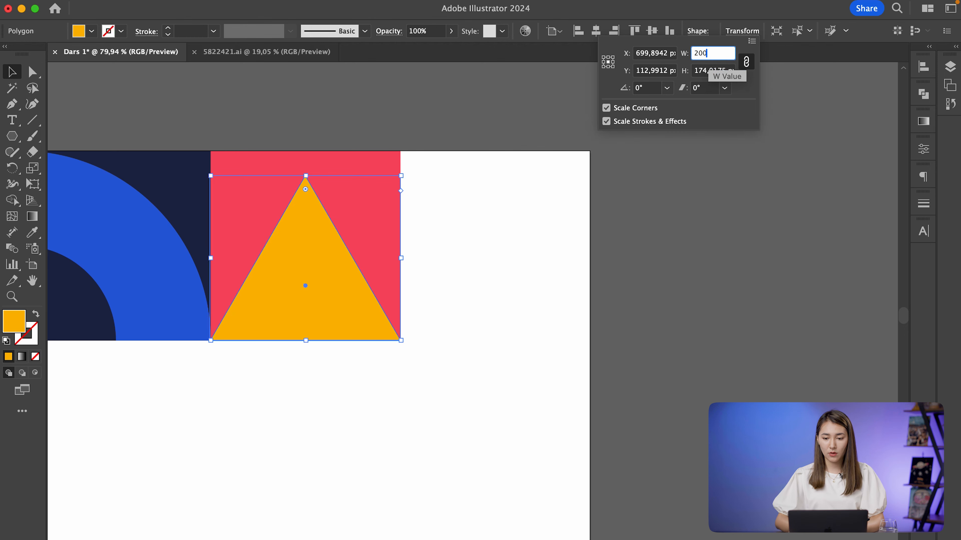
key("Return")
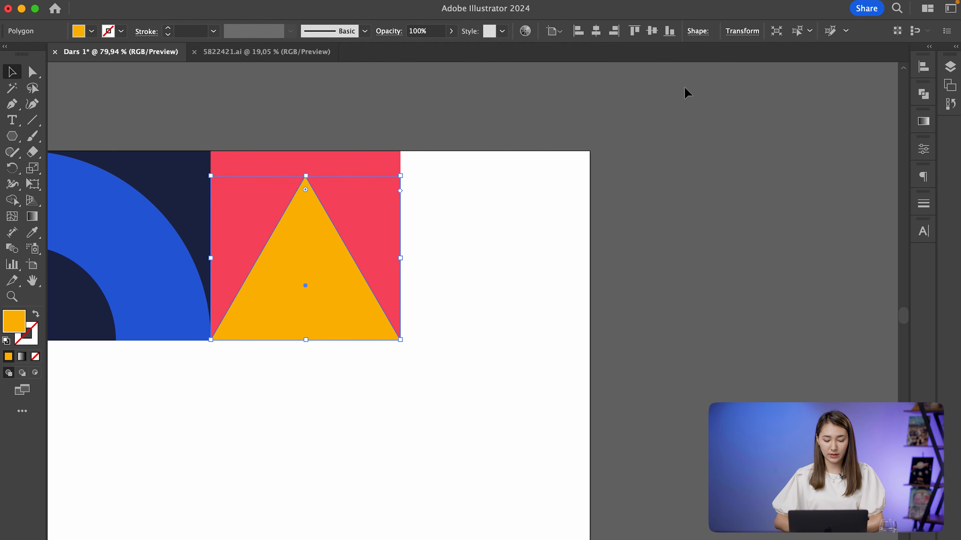
Move the yellow triangle down so its base sits exactly on the red square's bottom edge.
left_click(650, 275)
scroll(300, 339, "up", 15)
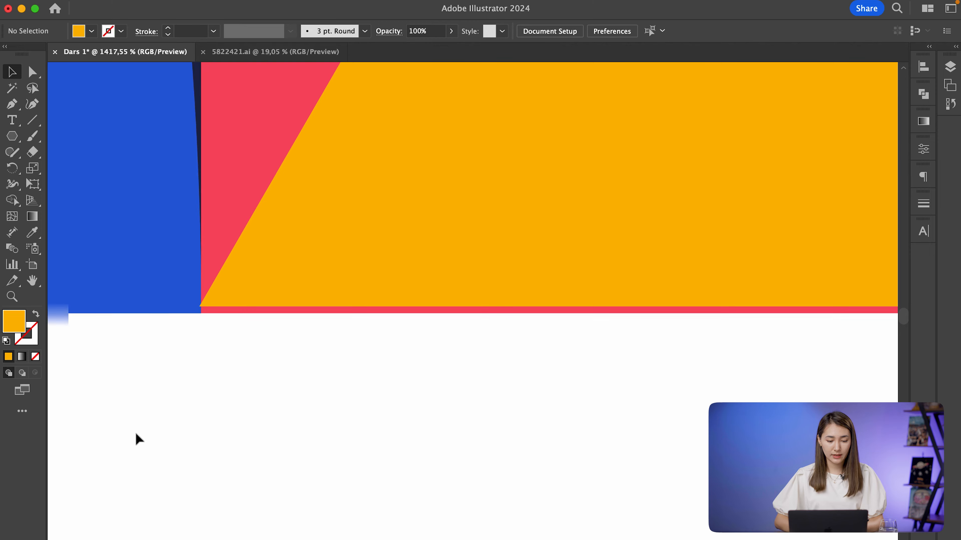
scroll(255, 296, "up", 15)
left_click_drag(275, 341, 283, 383)
left_click(244, 470)
scroll(244, 469, "down", 20)
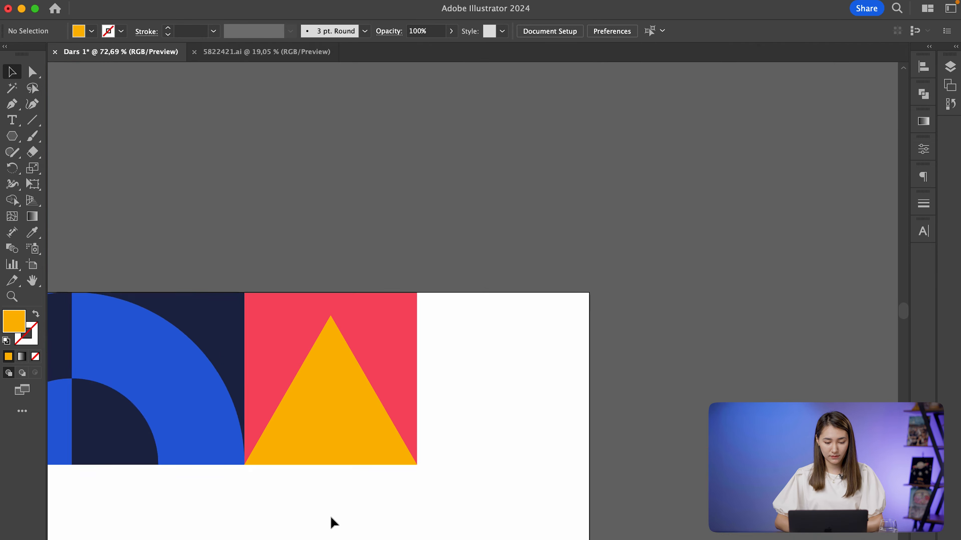
scroll(330, 520, "down", 10)
scroll(424, 225, "up", 4)
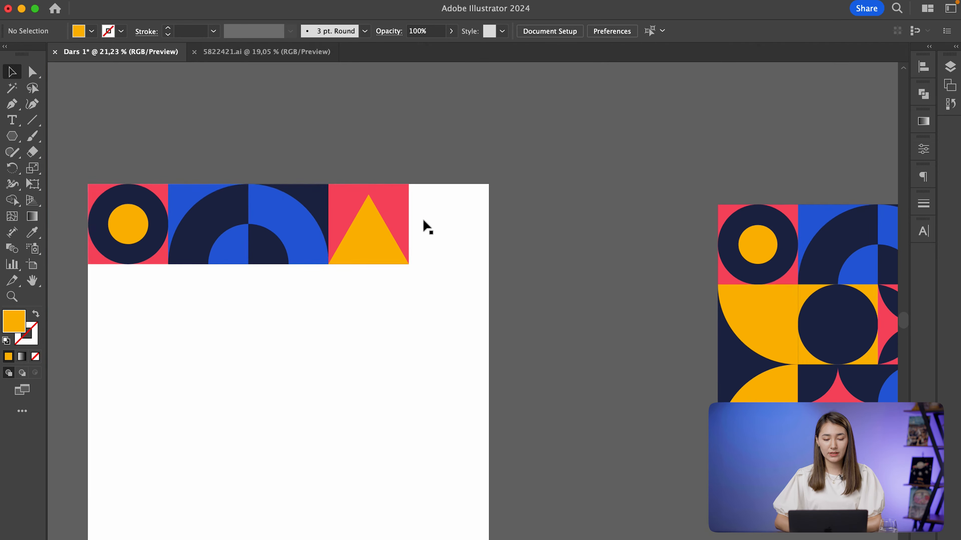
scroll(382, 235, "down", 4)
scroll(568, 288, "right", 2)
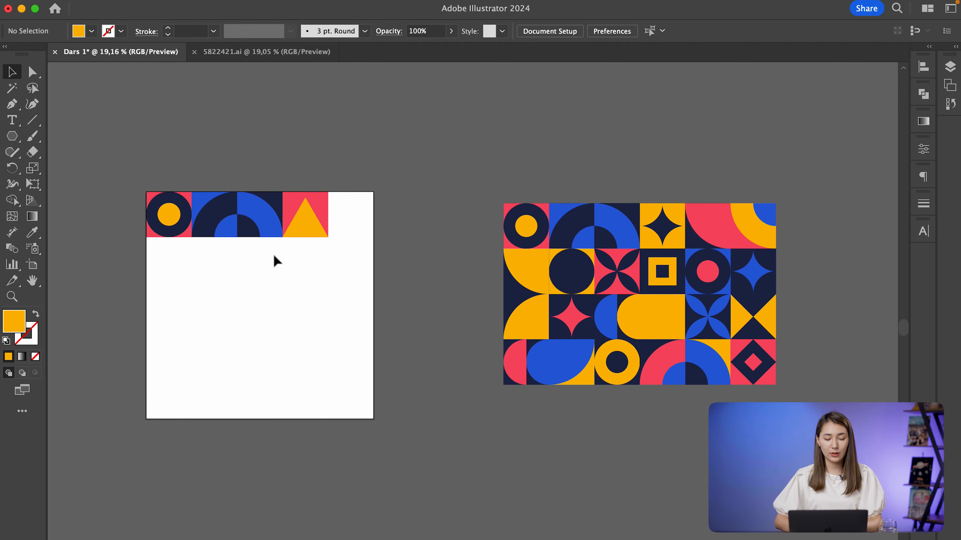
scroll(317, 223, "up", 8)
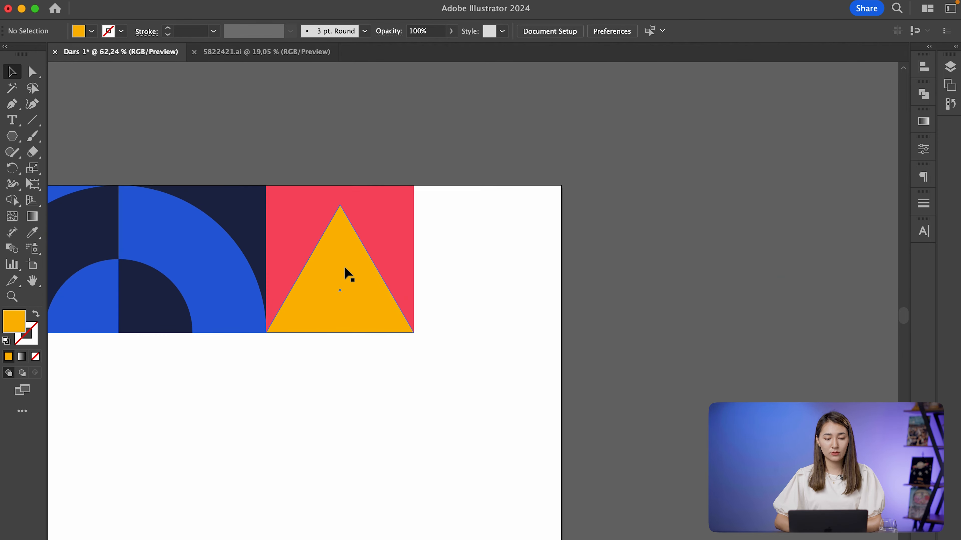
scroll(347, 275, "left", 2)
scroll(347, 275, "up", 1)
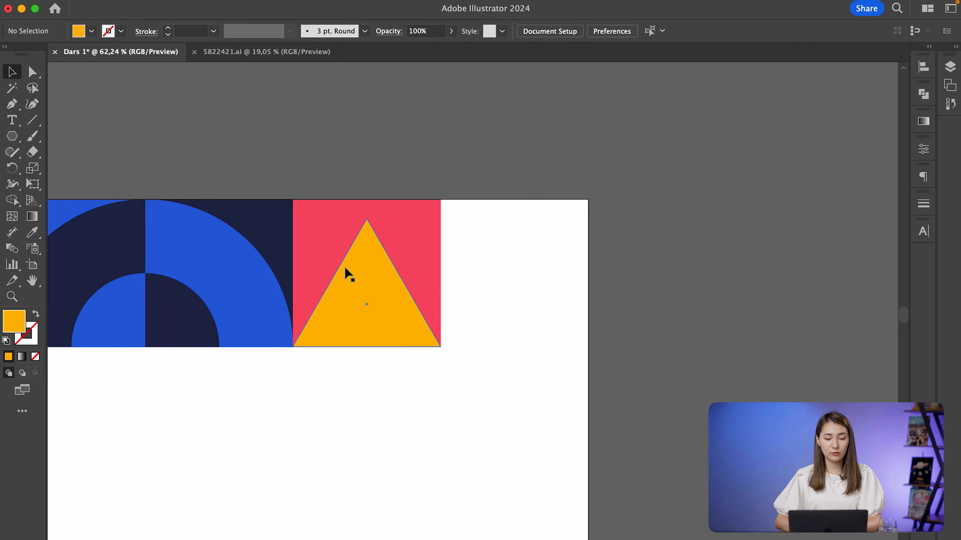
Move only the yellow triangle's apex anchor straight down to the centre of the red square.
left_click(32, 77)
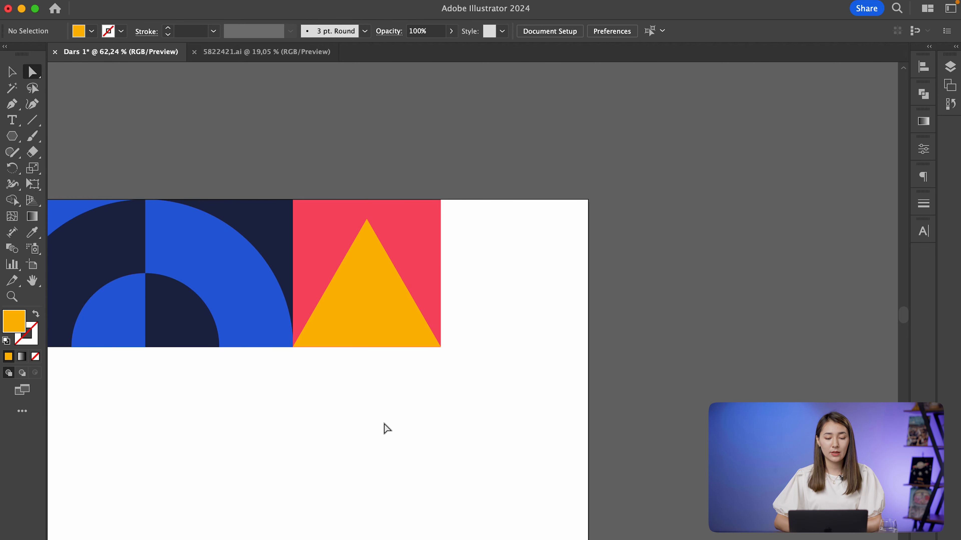
scroll(383, 424, "up", 3)
scroll(383, 424, "up", 4)
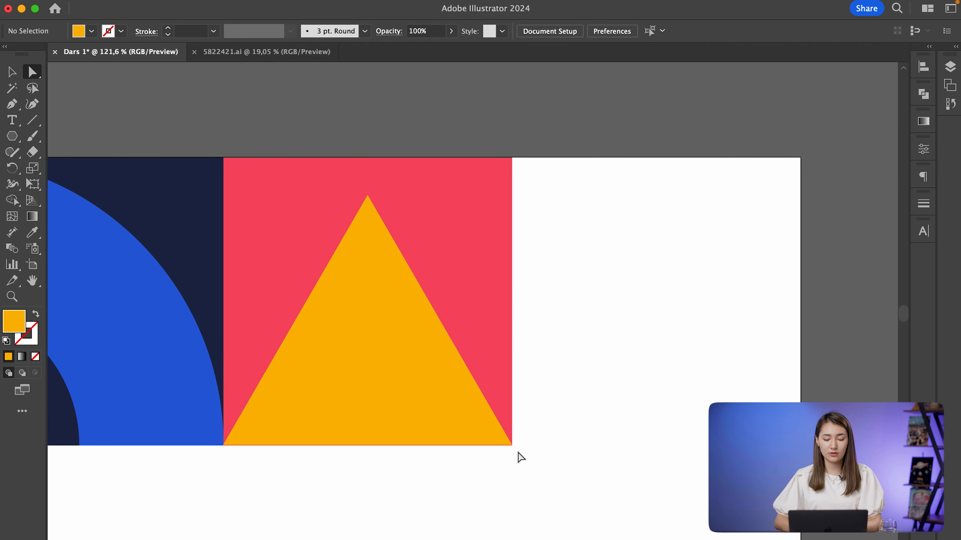
left_click(369, 197)
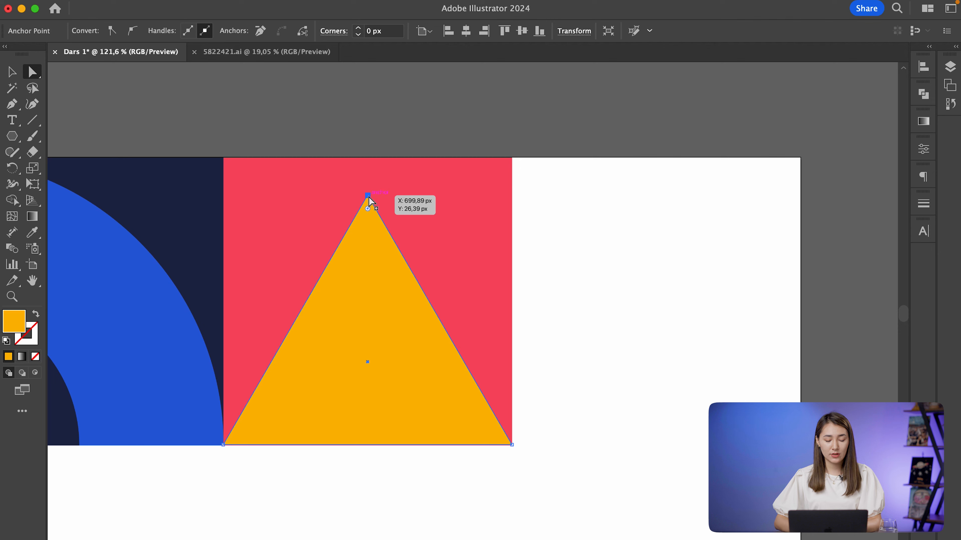
left_click_drag(366, 193, 367, 302)
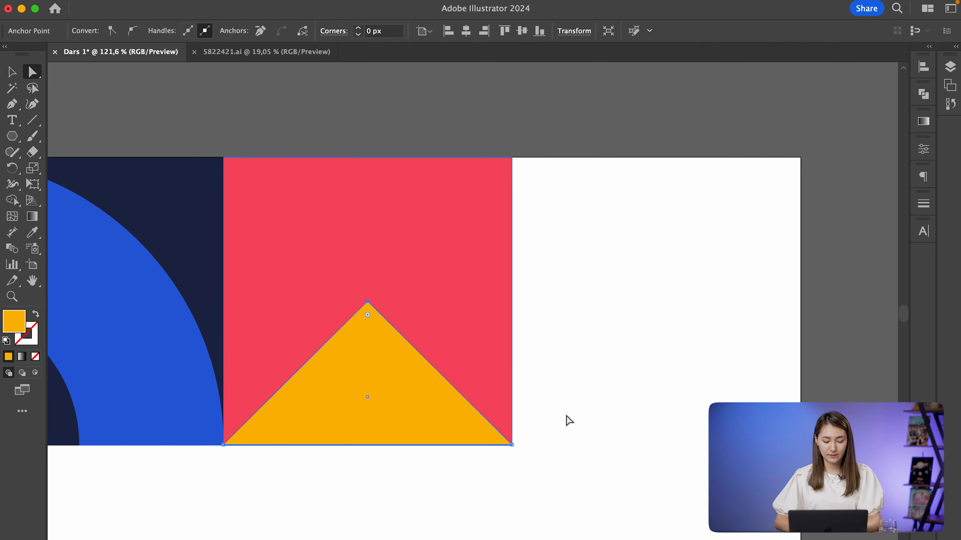
key("v")
left_click(602, 482)
scroll(602, 482, "down", 5)
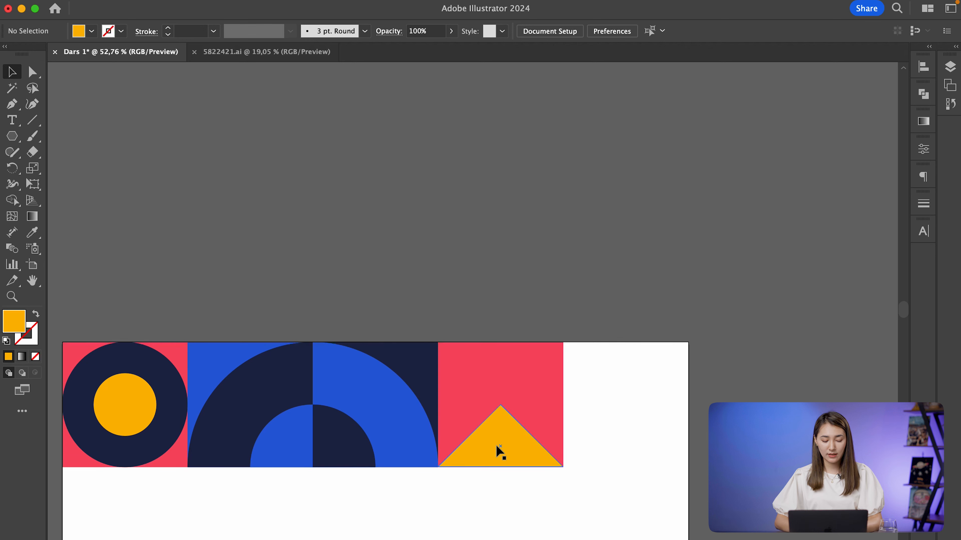
Place a duplicate of the yellow triangle above the artboard and rotate it 180° so its apex points down.
left_click_drag(499, 448, 501, 271)
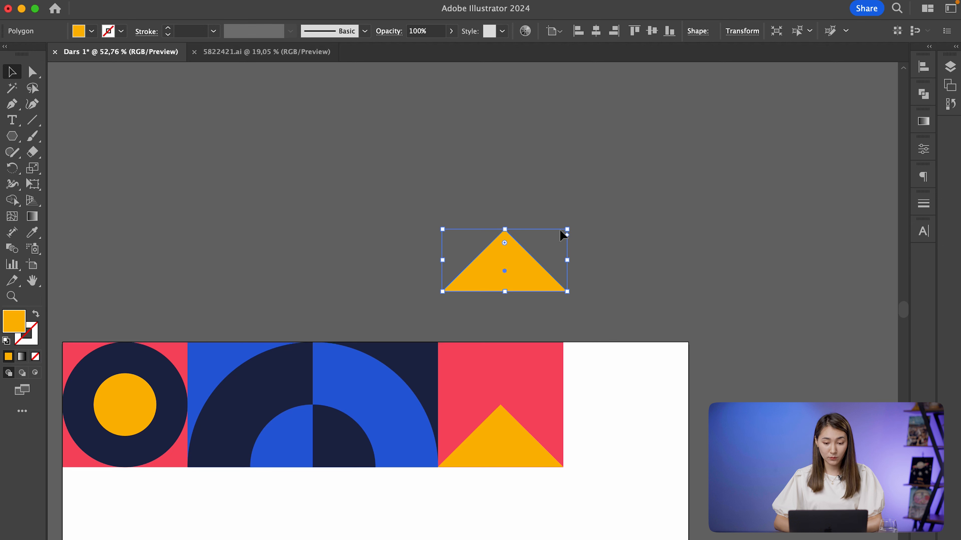
left_click(629, 218)
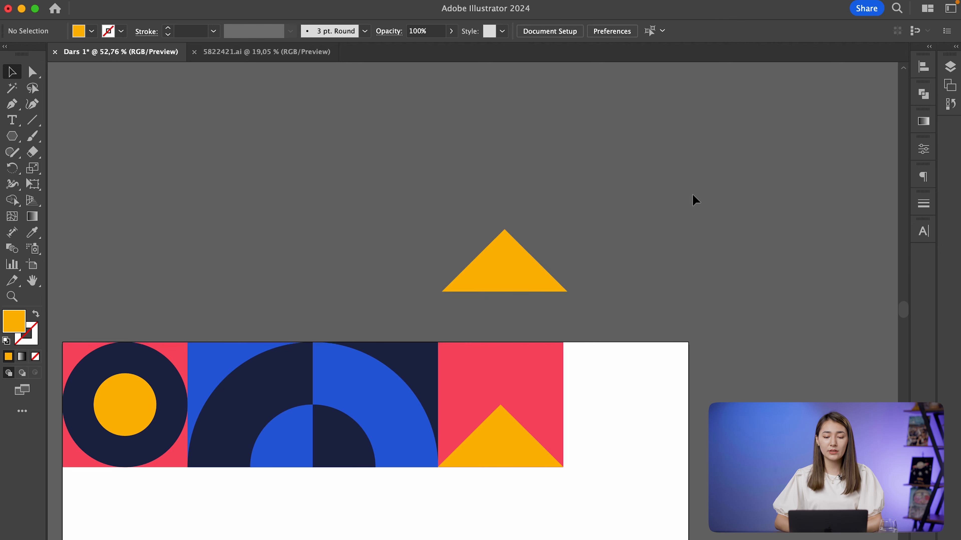
left_click(519, 267)
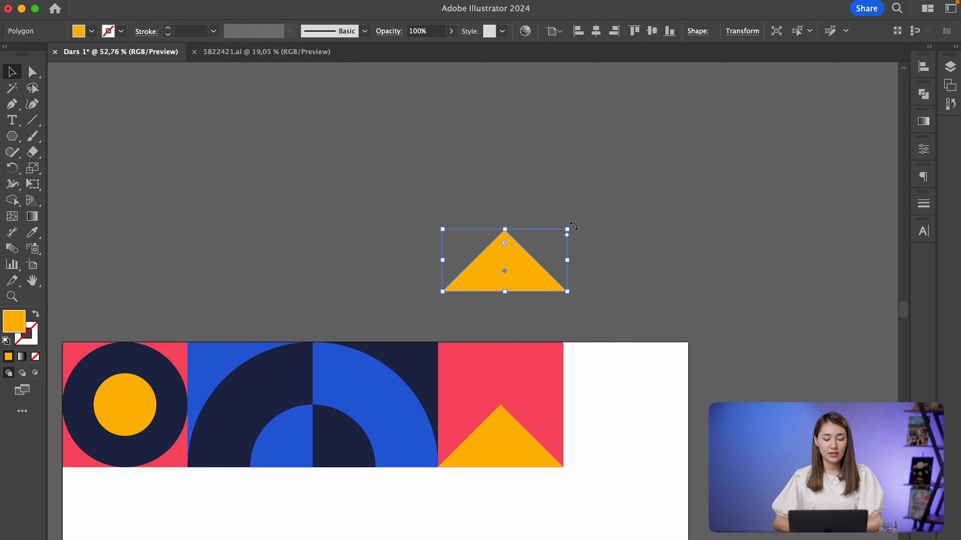
left_click_drag(573, 226, 451, 288)
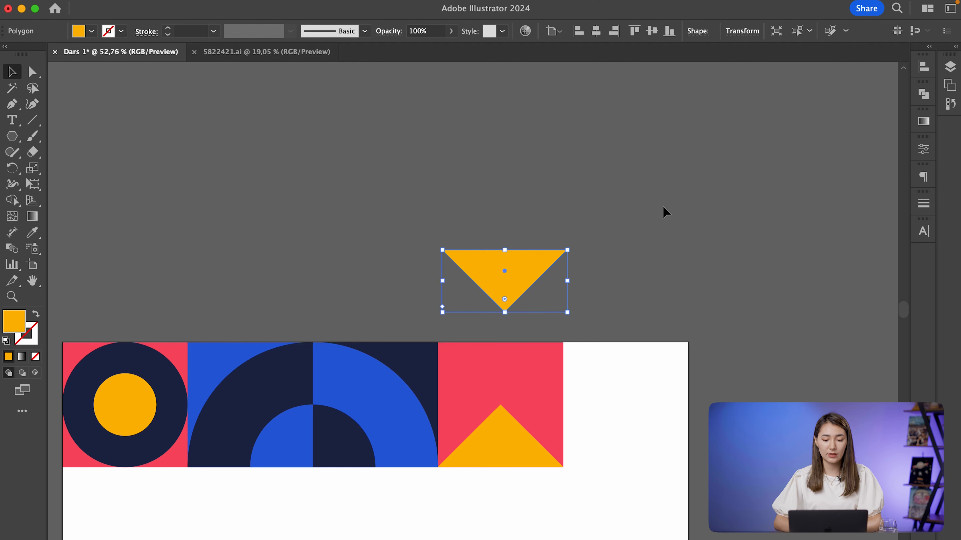
left_click(635, 264)
Move the inverted triangle onto the red square, aligning its base with the top edge and its apex with the lower triangle's apex.
scroll(635, 264, "up", 5)
left_click_drag(408, 178, 396, 383)
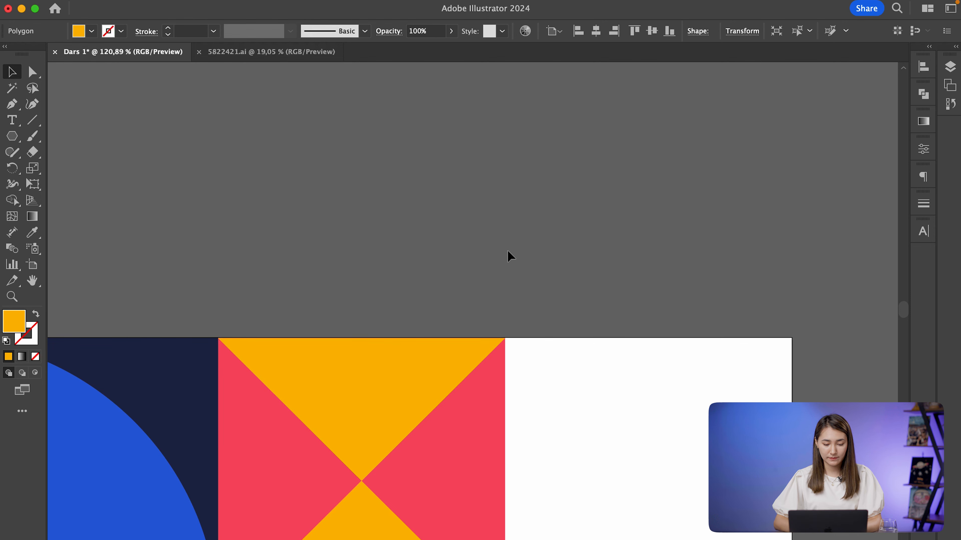
left_click(509, 254)
Draw a yellow circle about 174 px in diameter on the empty lower artboard and place a duplicate level beside it.
scroll(509, 254, "down", 5)
scroll(422, 227, "down", 2)
scroll(426, 233, "down", 5)
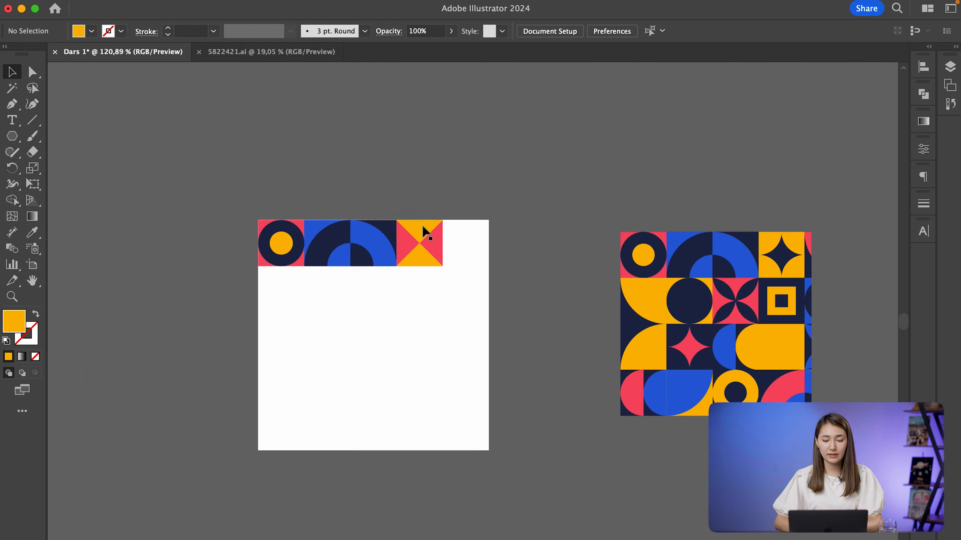
scroll(463, 356, "right", 4)
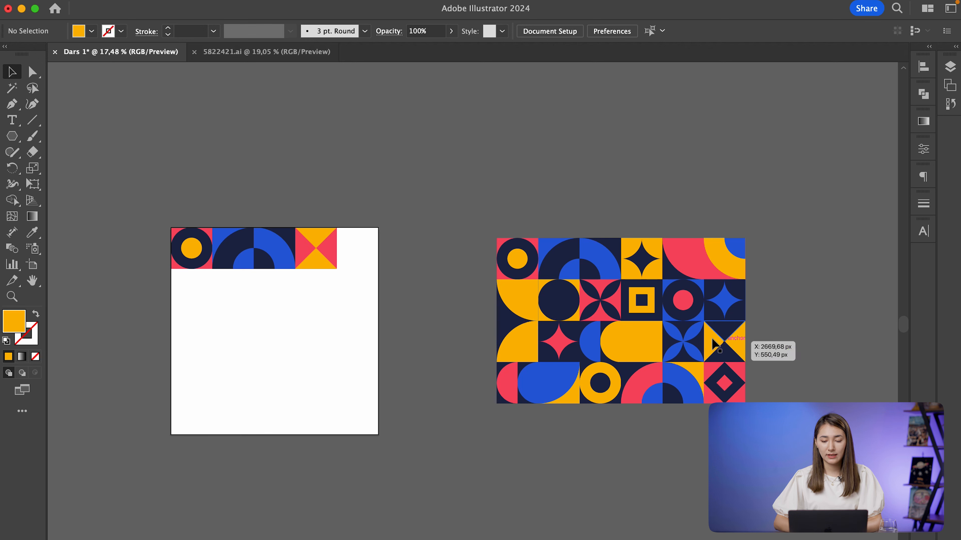
scroll(258, 346, "up", 2)
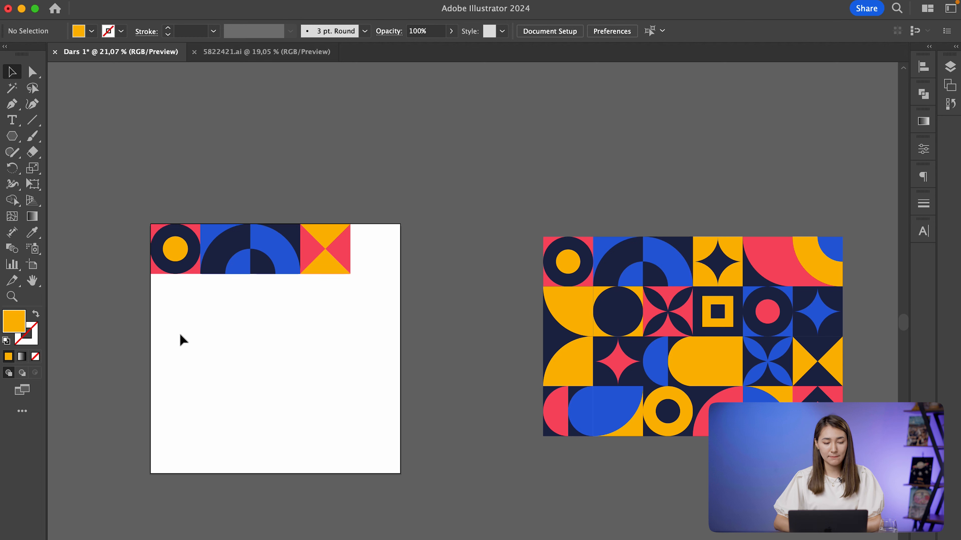
left_click(14, 141)
left_click(75, 169)
mouse_move(224, 358)
left_mouse_down()
mouse_move(267, 401)
mouse_move(293, 378)
mouse_move(346, 383)
left_mouse_up()
key("v")
left_click(275, 378)
scroll(276, 377, "up", 3)
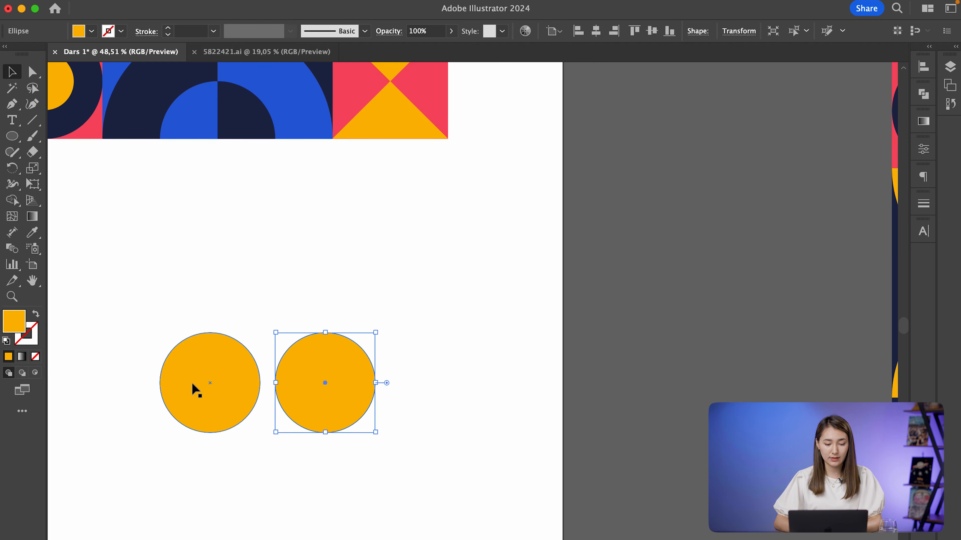
scroll(193, 385, "up", 3)
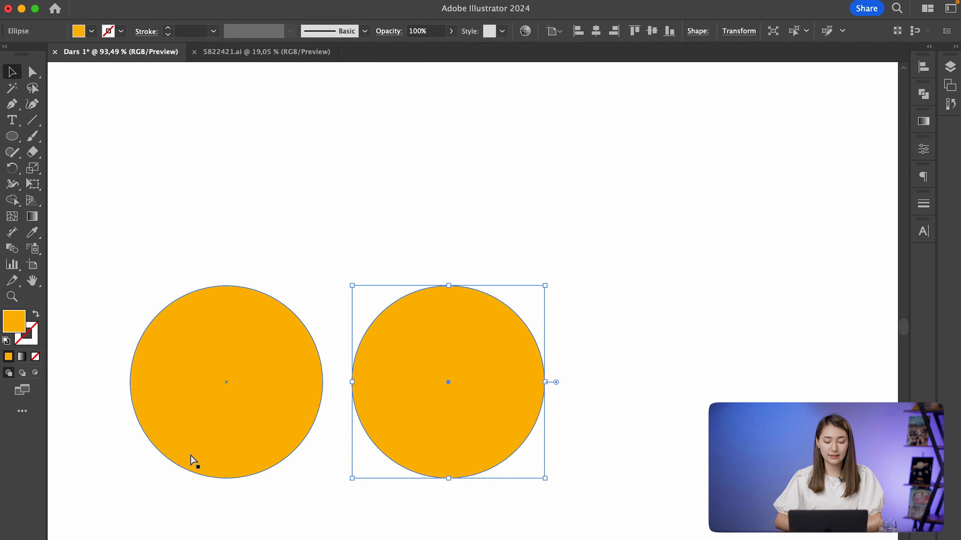
Switch to outline view and slide one circle horizontally toward the other so they overlap in a narrow leaf shape.
key("super+y")
left_click(385, 208)
scroll(386, 208, "down", 3)
scroll(395, 280, "up", 1)
left_click_drag(386, 282, 310, 274)
left_click(329, 154)
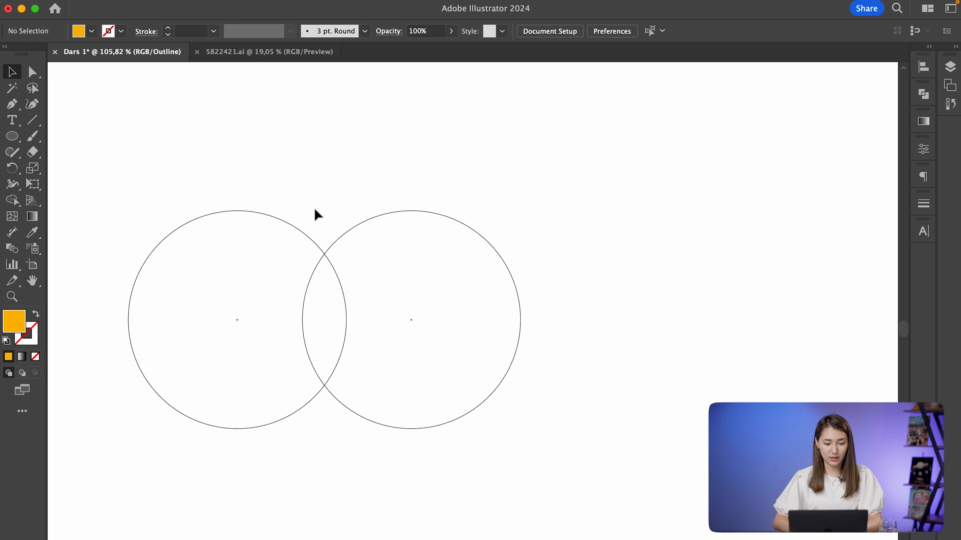
Remove the outer parts of both circles with the Shape Builder, keeping the overlapping leaf, and return to the colour preview.
left_click_drag(192, 140, 531, 440)
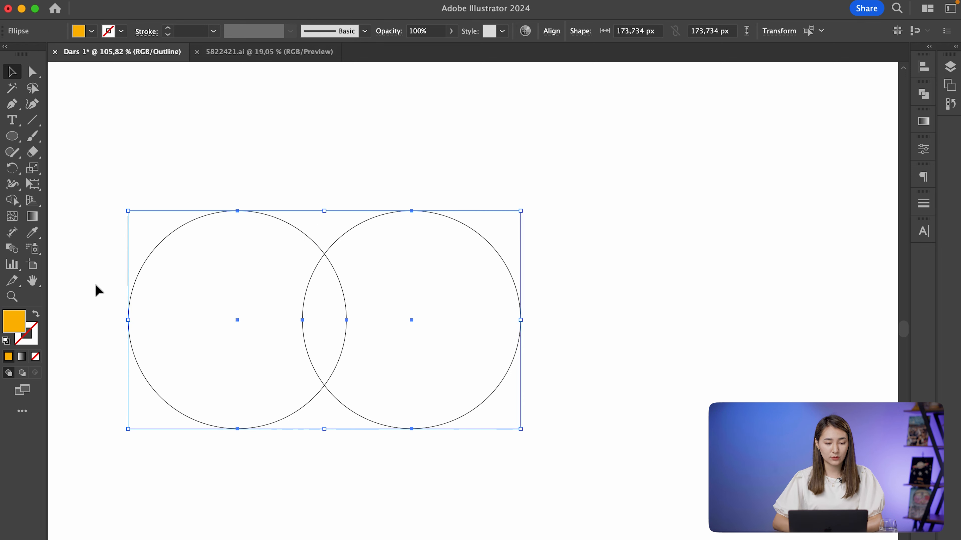
left_click(19, 204)
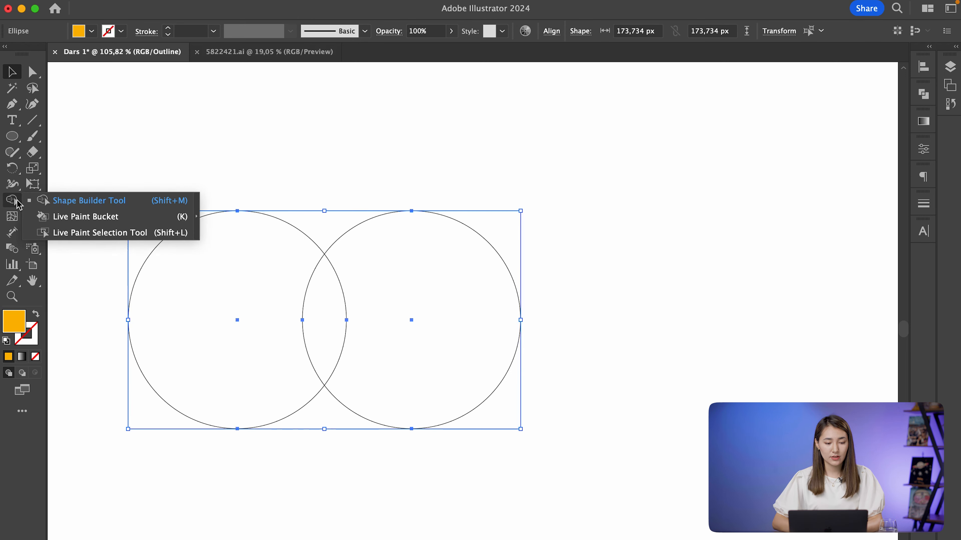
left_click(67, 201)
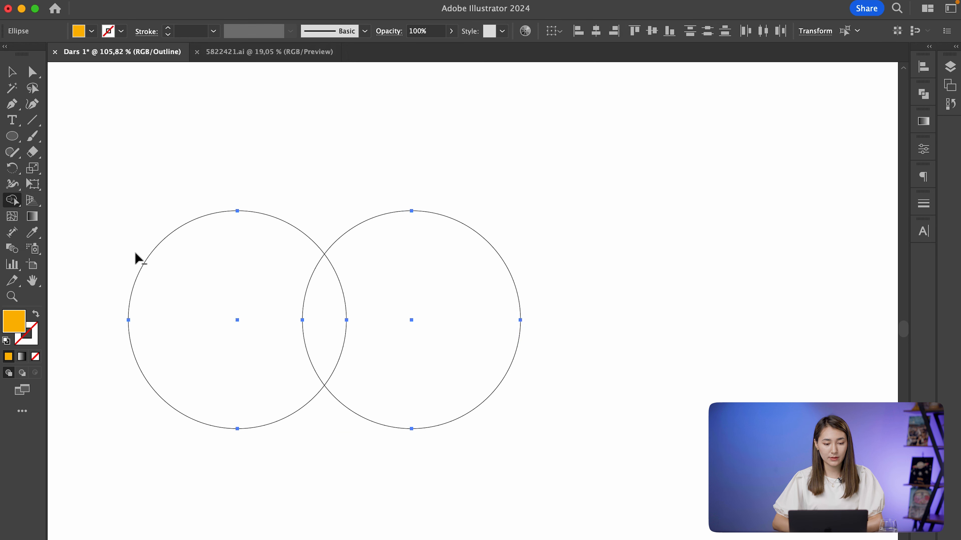
left_click(146, 266, "alt")
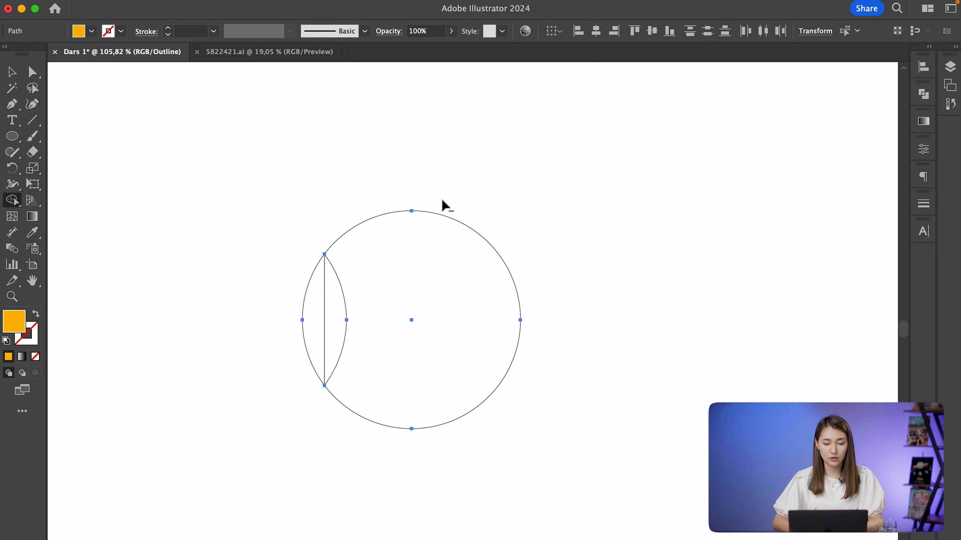
left_click(441, 216, "alt")
key("v")
left_click(415, 228)
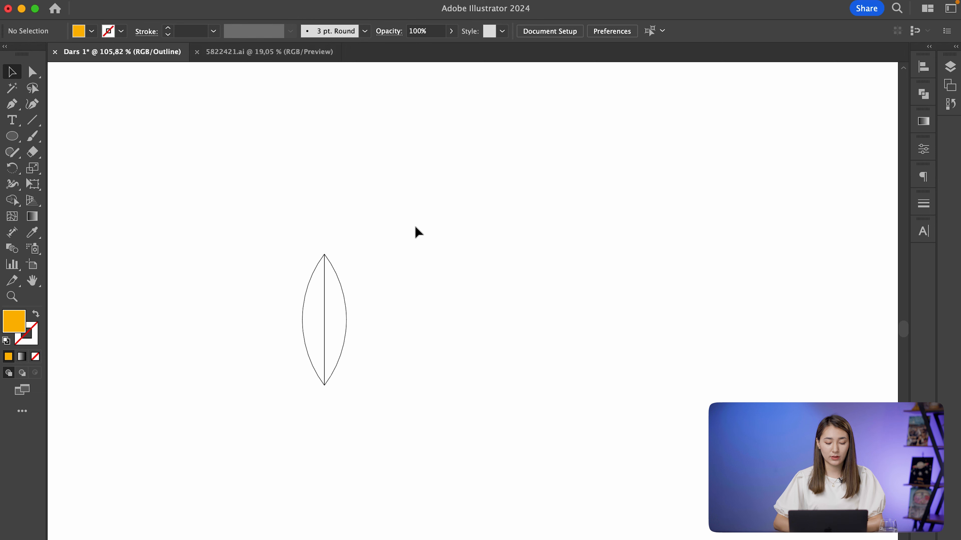
key("super+y")
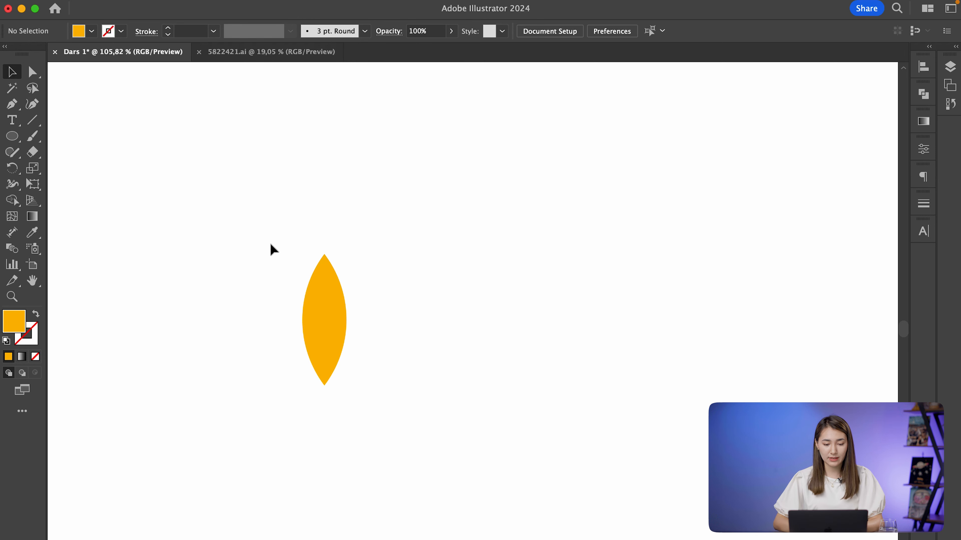
Group the two halves of the yellow leaf.
left_click_drag(385, 383, 386, 387)
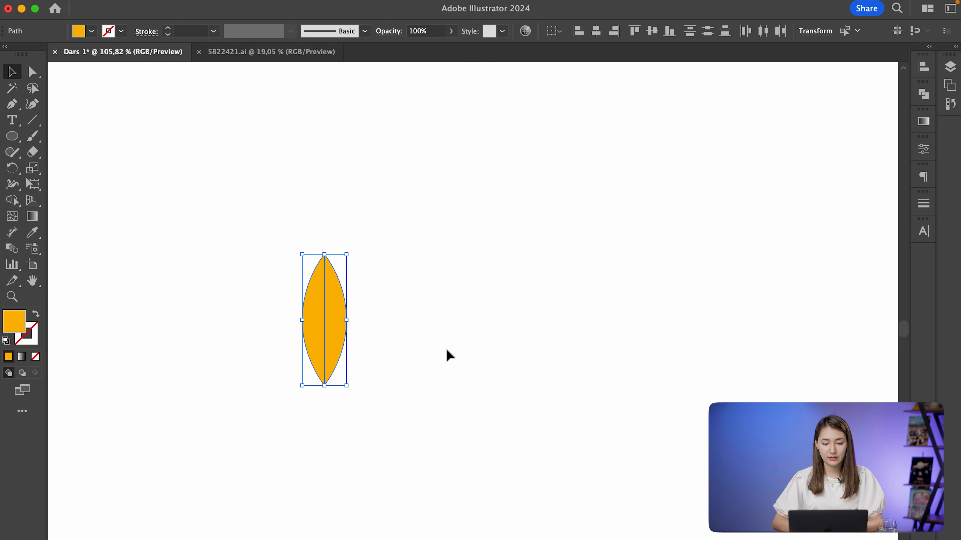
key("a")
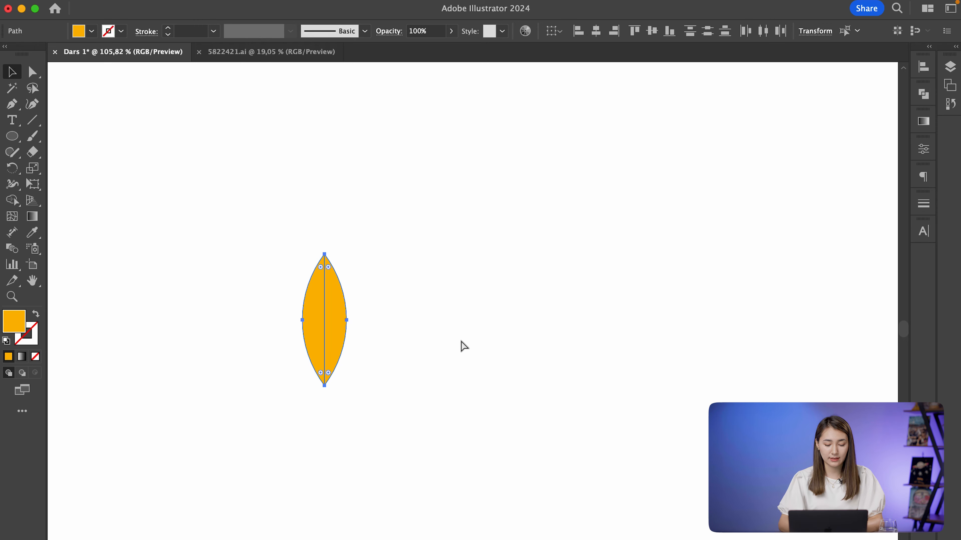
key("super+g")
Examine the four-petal tiles in the reference pattern beside the artboard.
scroll(461, 341, "down", 8)
scroll(460, 341, "right", 3)
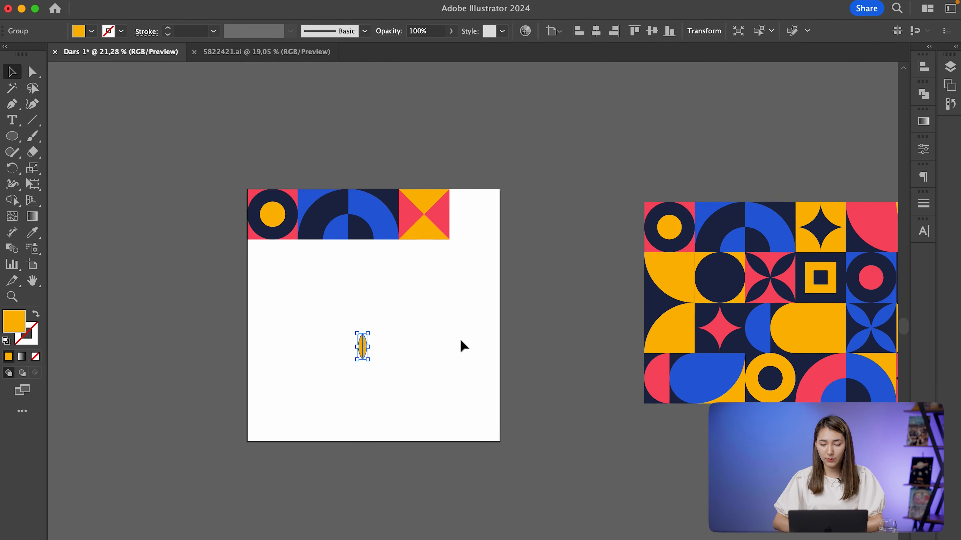
scroll(460, 341, "up", 2)
scroll(461, 341, "right", 4)
scroll(461, 341, "down", 3)
scroll(461, 341, "right", 1)
scroll(687, 314, "up", 2)
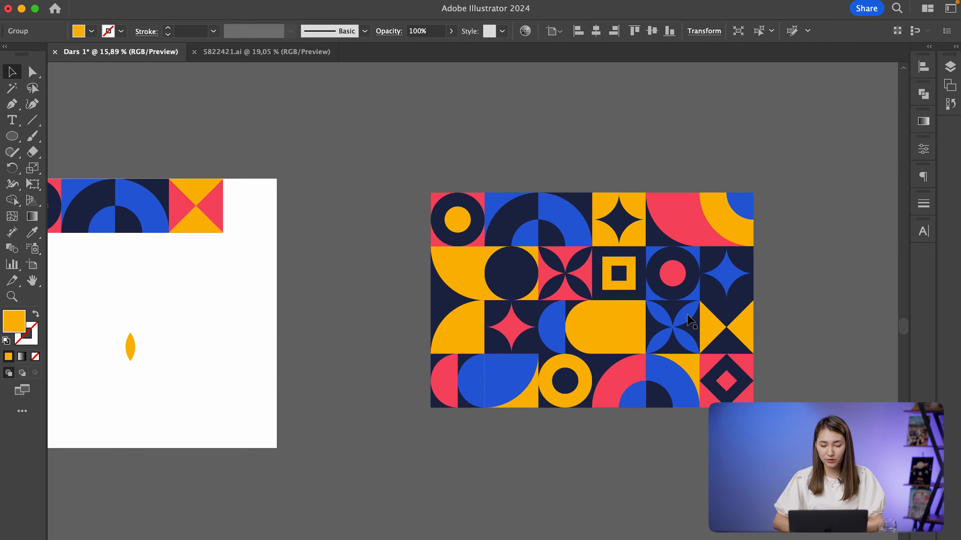
scroll(461, 350, "left", 4)
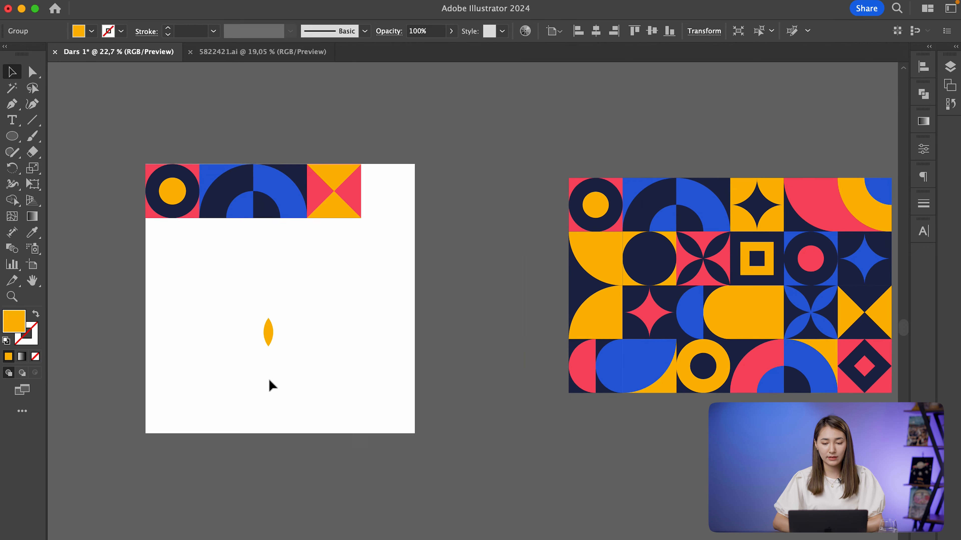
Rotate the leaf group 45° counterclockwise so it runs diagonally from upper left to lower right.
scroll(255, 362, "up", 2)
scroll(301, 346, "up", 3)
left_click(296, 272)
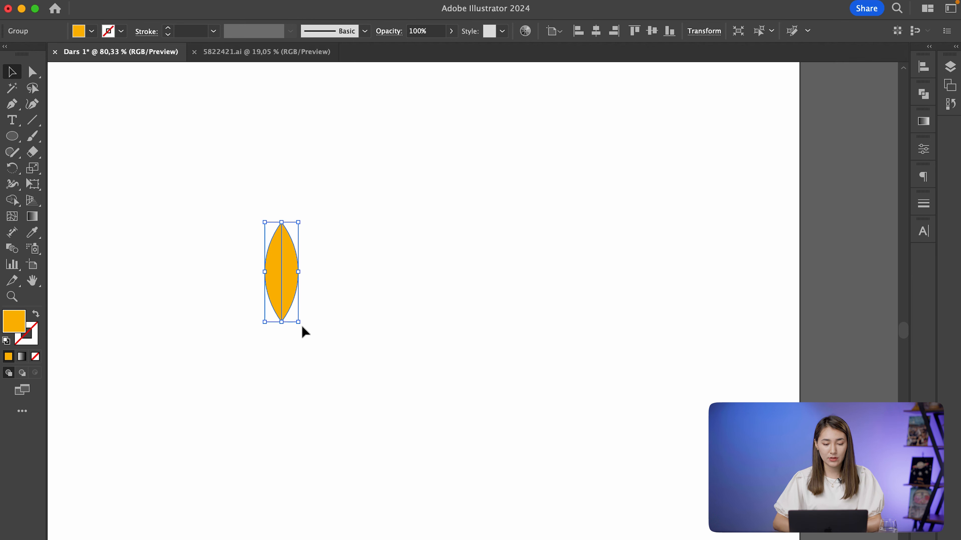
left_click_drag(305, 327, 315, 286)
left_click(397, 280)
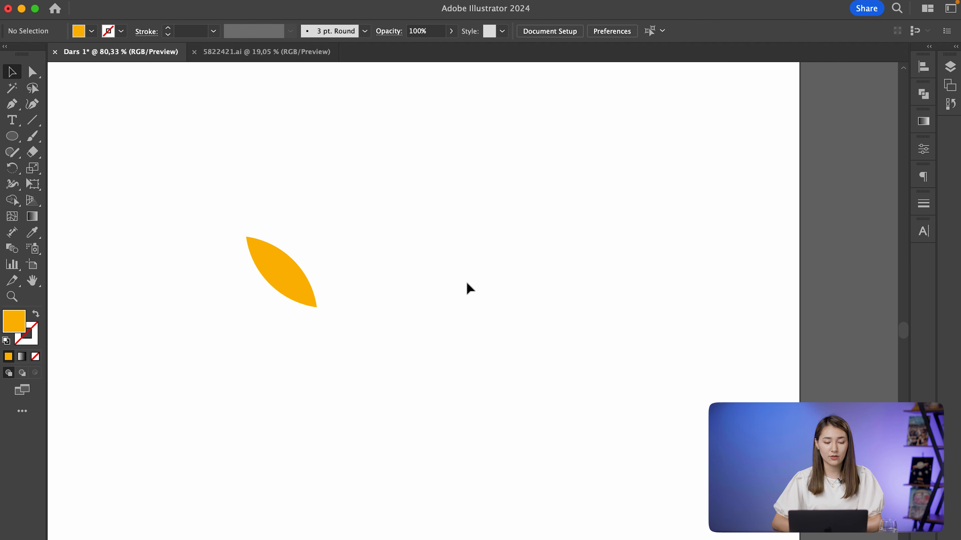
Create a mirrored copy of the diagonal leaf with Reflect across the vertical axis.
left_click(295, 283)
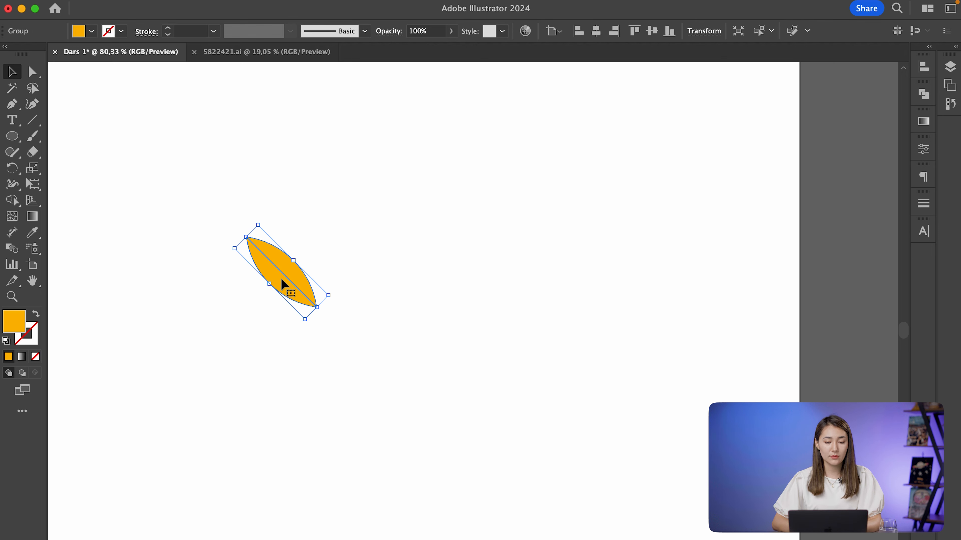
right_click(285, 287)
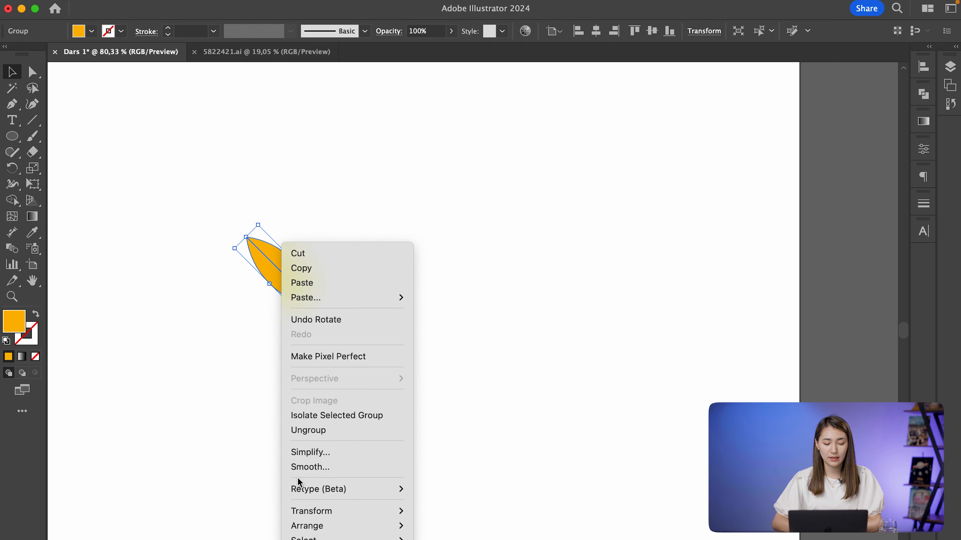
mouse_move(301, 514)
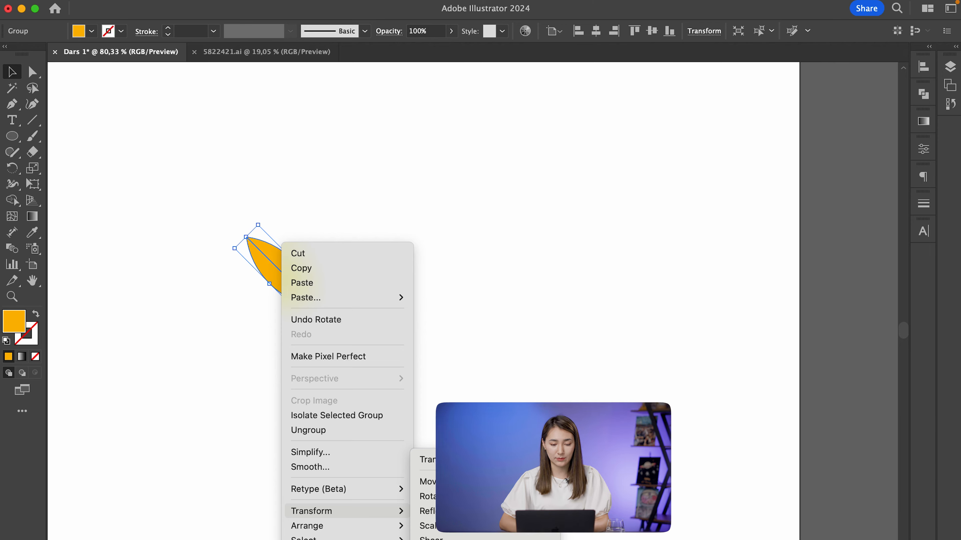
left_click(437, 512)
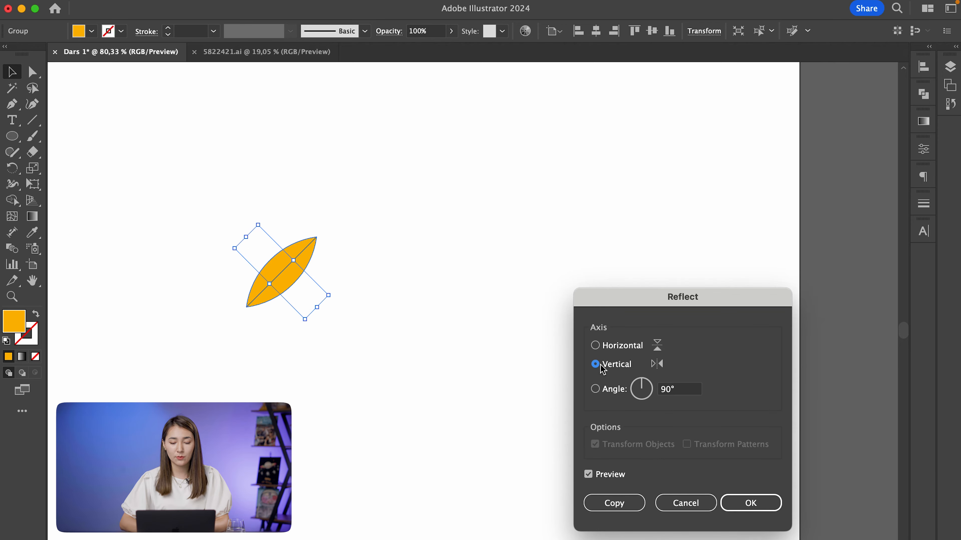
left_click(615, 503)
left_click(433, 409)
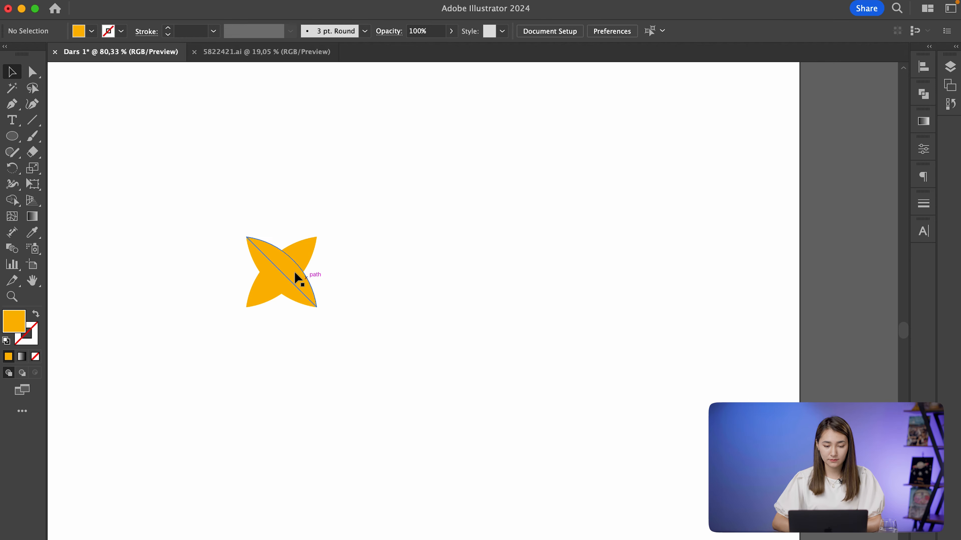
Move the mirrored leaf sideways until the two leaves meet at their lower tips in a V, and select both.
scroll(299, 280, "up", 2)
left_click_drag(270, 273, 363, 267)
left_click_drag(174, 188, 407, 290)
key("shift+m")
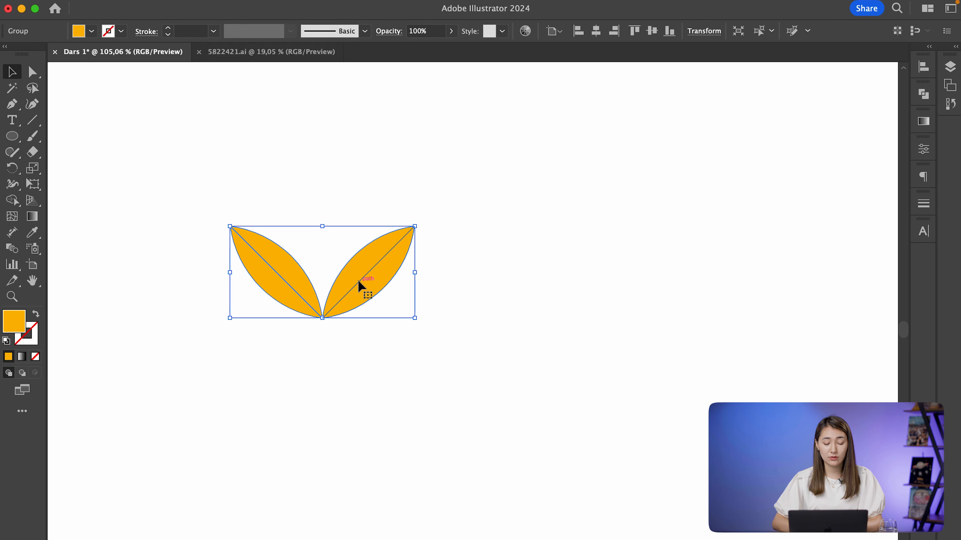
Create a mirrored copy of the two yellow leaves with Reflect across the horizontal axis.
right_click(358, 283)
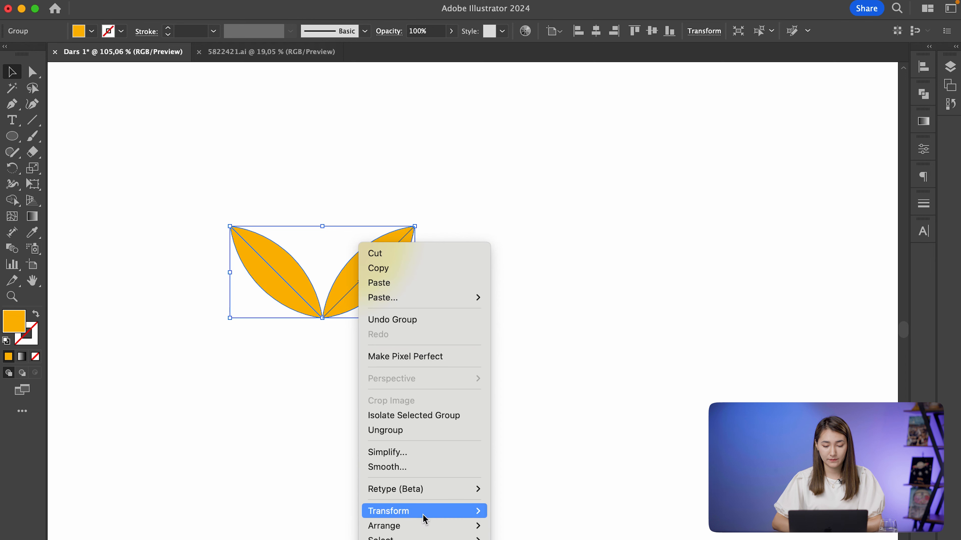
mouse_move(424, 512)
left_click(521, 512)
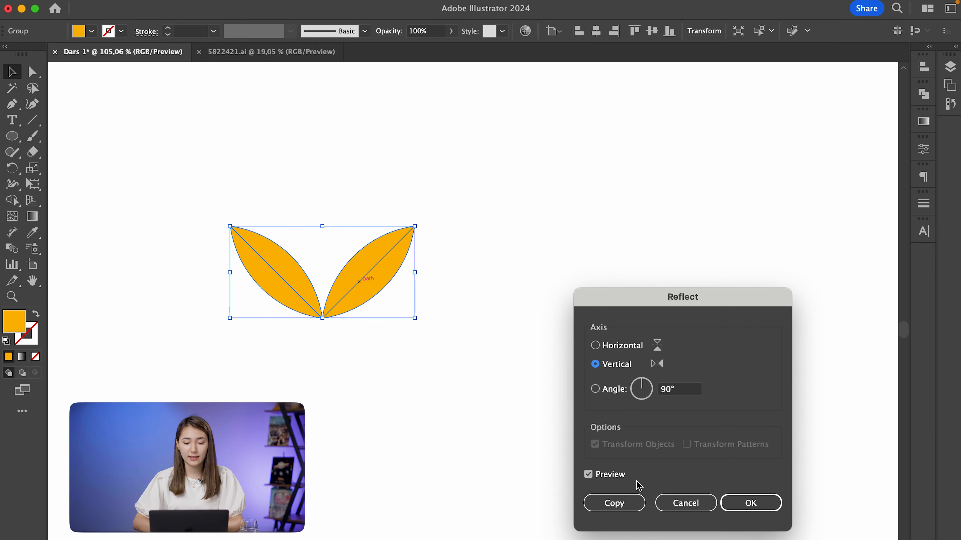
left_click(596, 346)
left_click(614, 504)
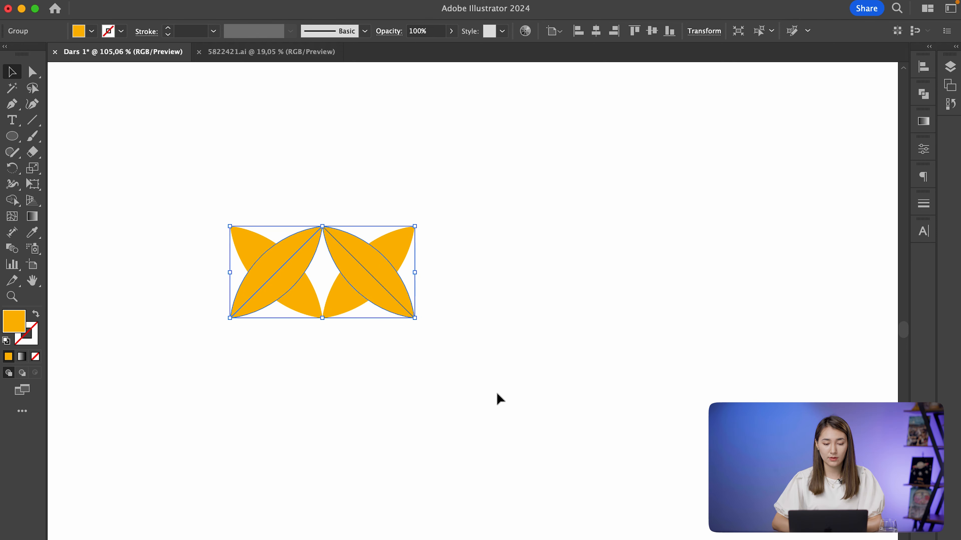
Move the mirrored leaf pair straight down until all four leaves meet at one central point.
left_click(498, 399)
left_click_drag(364, 254, 364, 346)
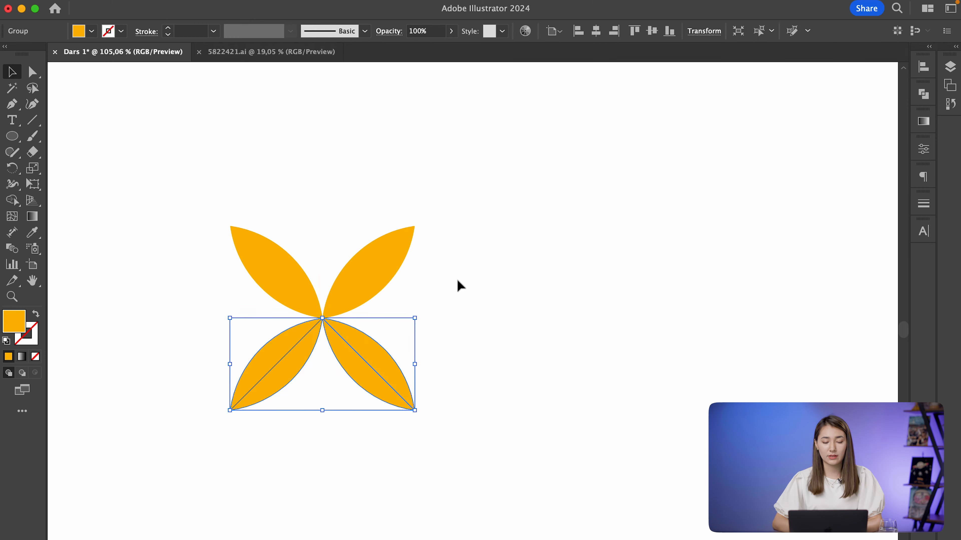
left_click(456, 285)
Draw a blue square of about 216 px on the empty artboard area below the triangle tile.
scroll(457, 284, "down", 5, "alt")
scroll(457, 280, "right", 3)
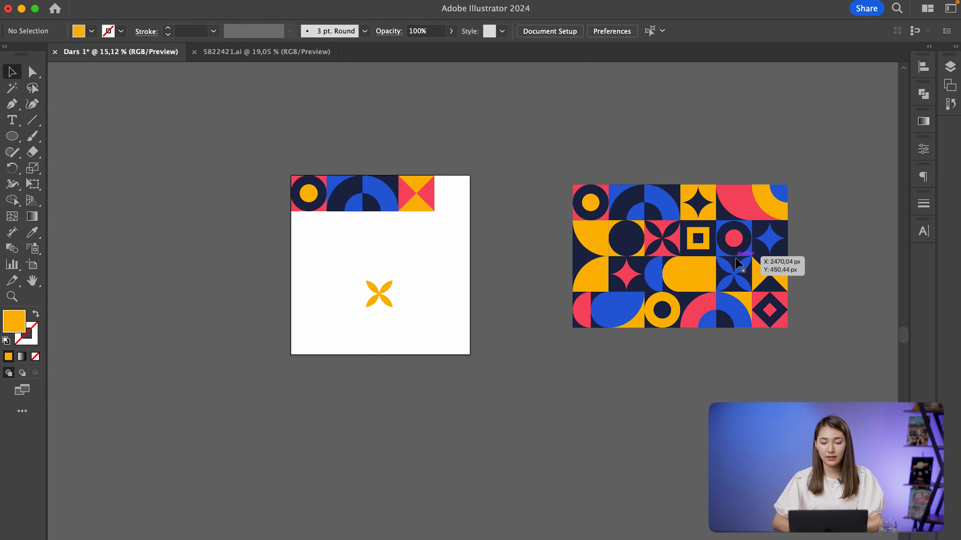
scroll(429, 300, "up", 2, "alt")
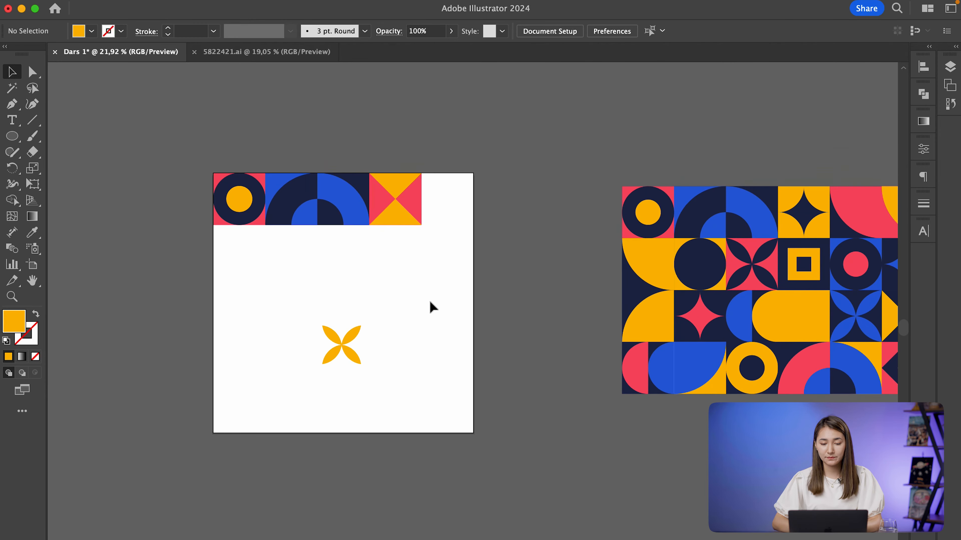
scroll(424, 286, "up", 2)
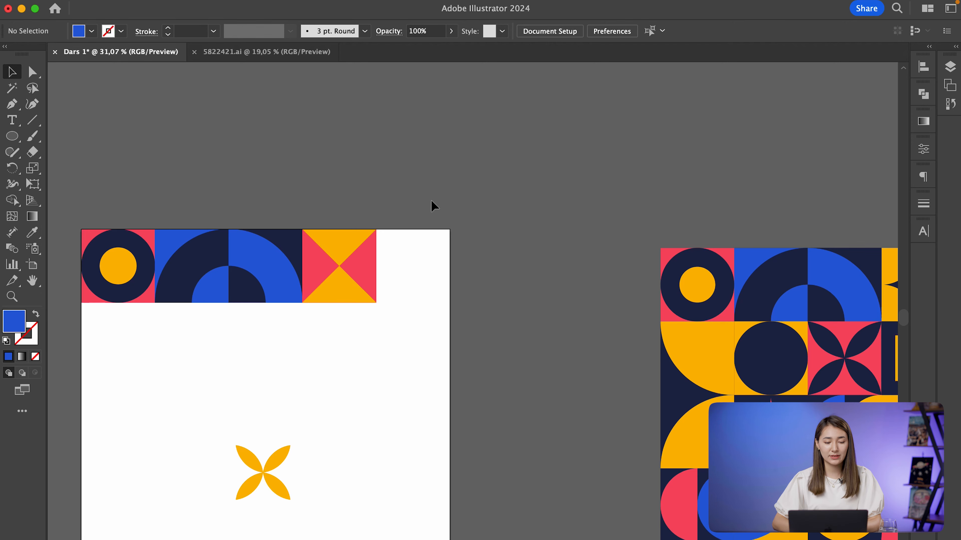
left_click(17, 138)
left_click(52, 137)
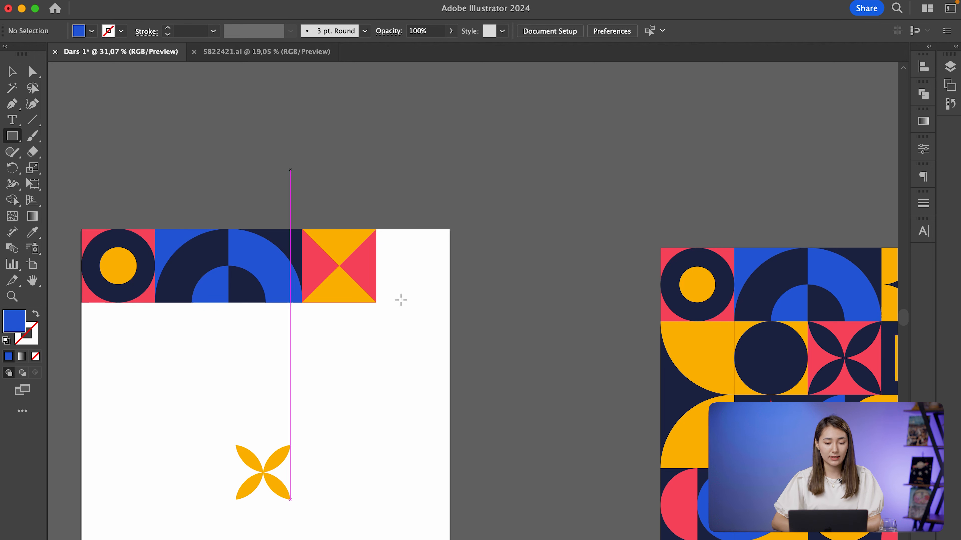
left_click_drag(319, 317, 399, 397)
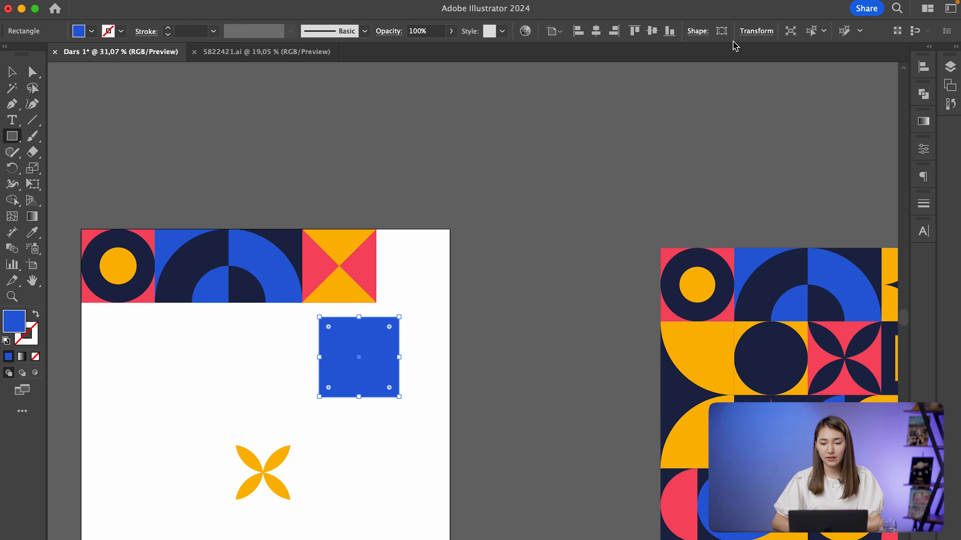
Set the blue square's size to 200 × 200 px.
left_click(759, 33)
left_click(726, 53)
type("200")
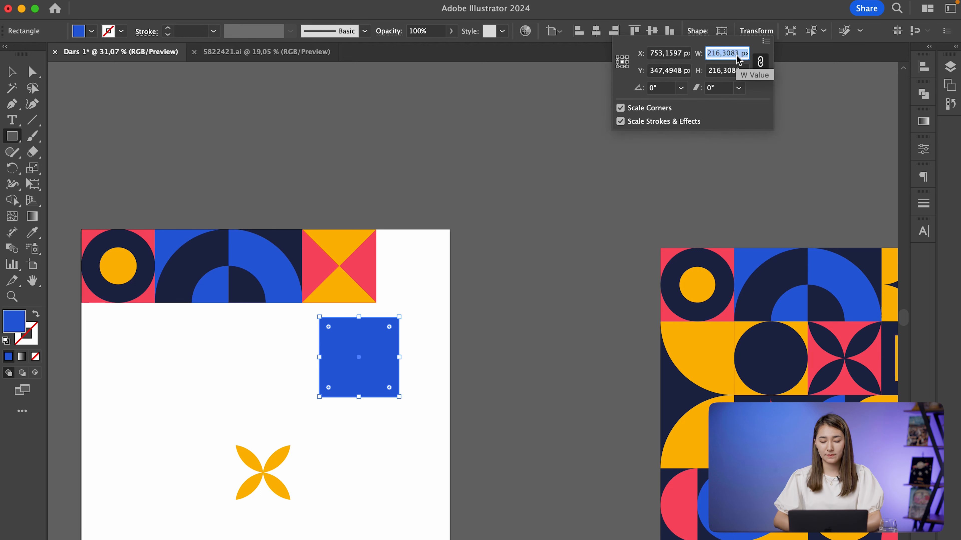
key("Return")
Move the blue square into the empty fifth place of the top tile row, flush with the triangle tile.
key("b")
key("v")
left_click(422, 427)
mouse_move(371, 378)
left_mouse_down()
mouse_move(429, 308)
mouse_move(424, 285)
left_mouse_up()
Group the four yellow leaves into one flower and move it closer to the top tile row.
scroll(424, 285, "up", 1)
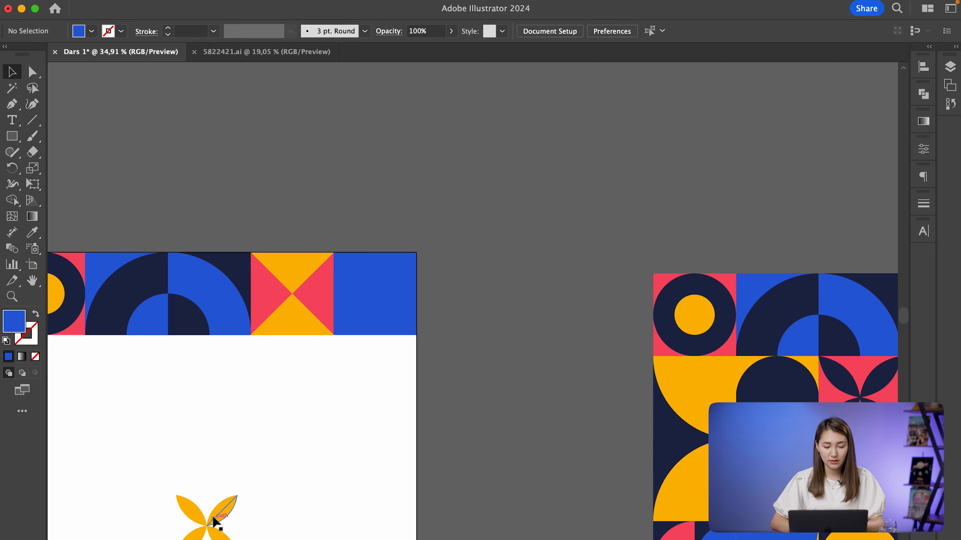
left_click(212, 521)
scroll(201, 413, "down", 2)
left_click_drag(202, 413, 381, 535)
key("super+g")
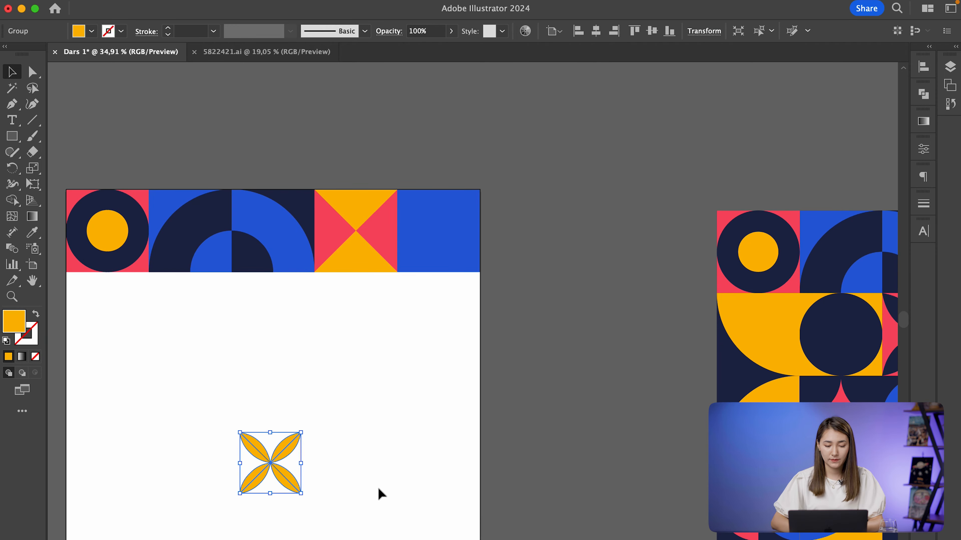
left_click(349, 484)
left_click_drag(286, 470, 353, 380)
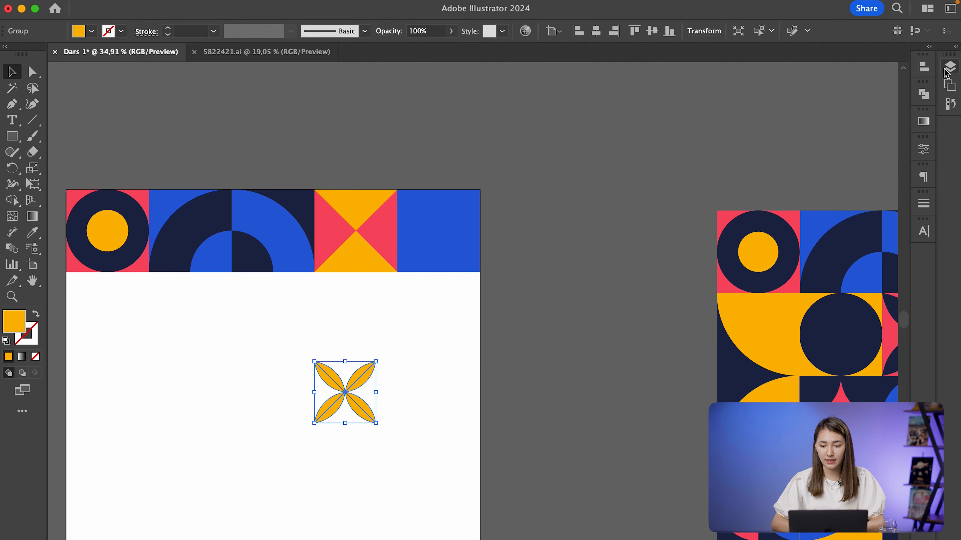
Expand Layer 1 and move the flower group above the blue rectangle in the stacking order.
left_click(949, 69)
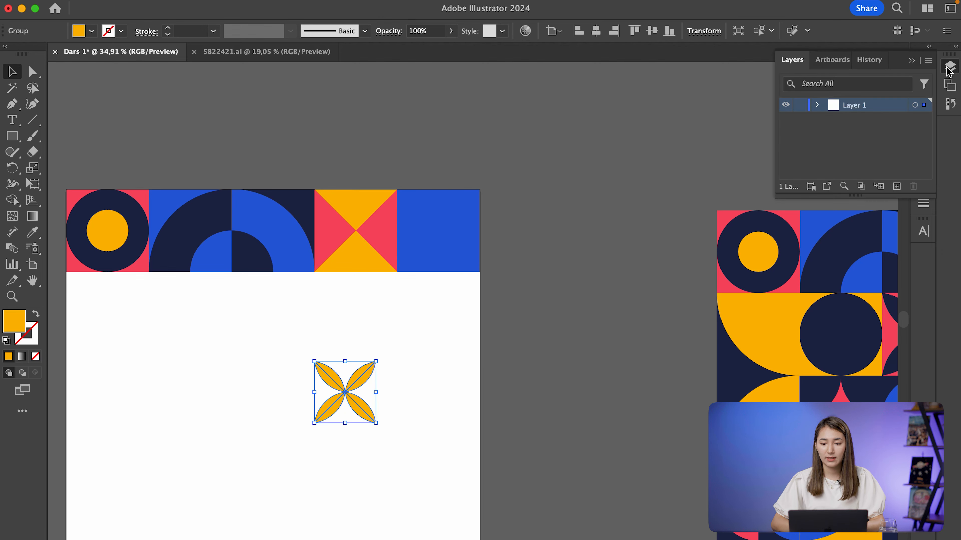
left_click(819, 107)
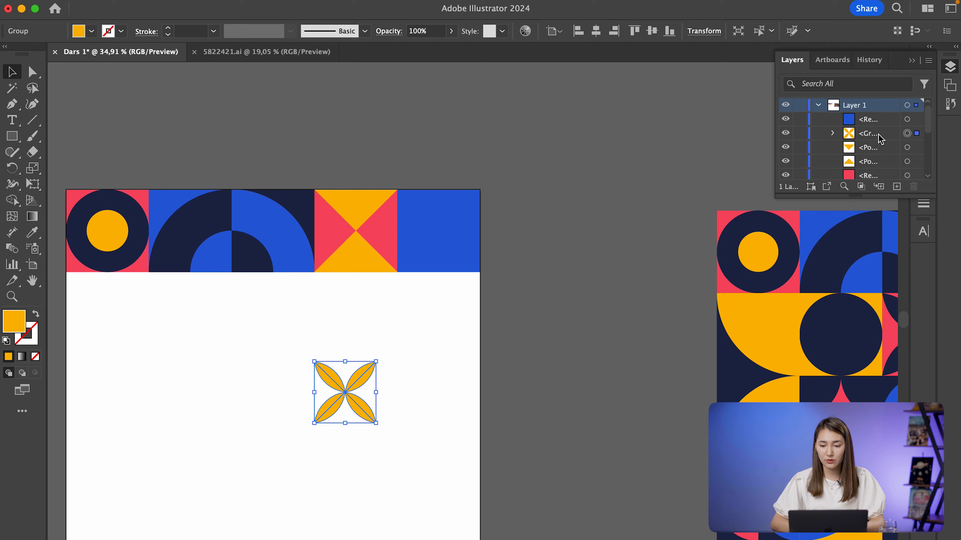
left_click(862, 139)
left_click_drag(875, 141, 870, 113)
Move the flower onto the centre of the blue tile.
left_click(498, 365)
left_click_drag(355, 384, 450, 227)
scroll(450, 227, "up", 10)
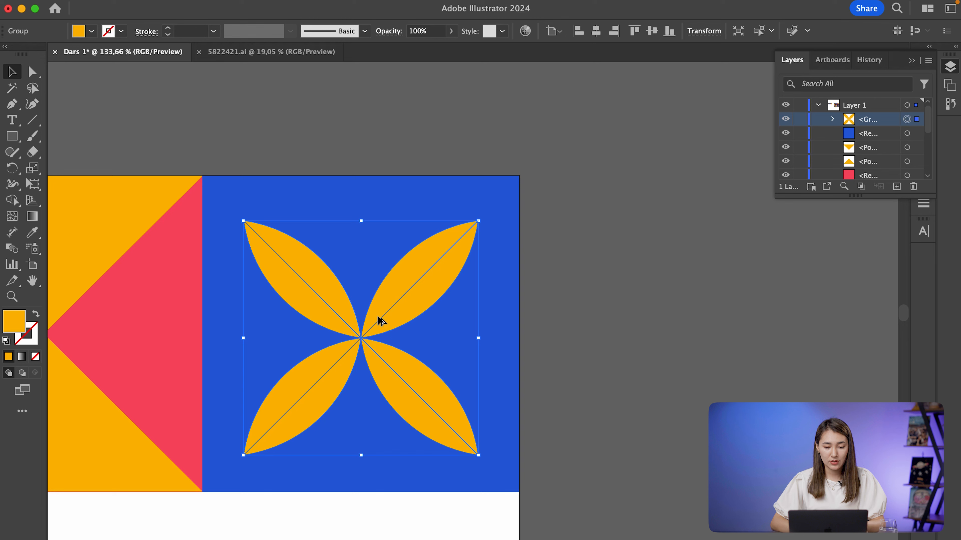
Scale the flower up proportionally from its centre until the petal tips reach the sides of the blue tile.
left_click_drag(480, 222, 519, 176)
left_click(540, 226)
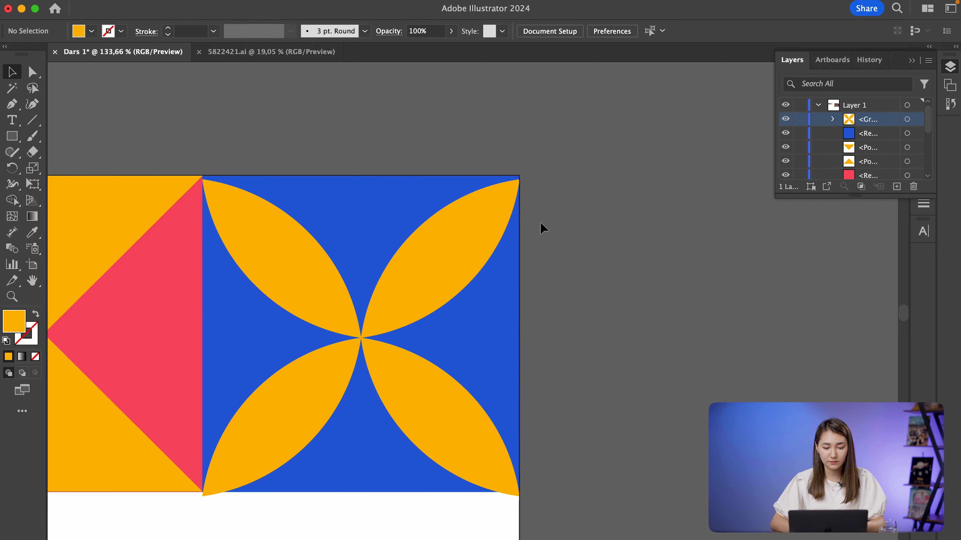
left_click(448, 272)
left_click(651, 206)
Examine the top row of tiles beside the reference pattern and the empty artboard area below it.
scroll(651, 207, "down", 10)
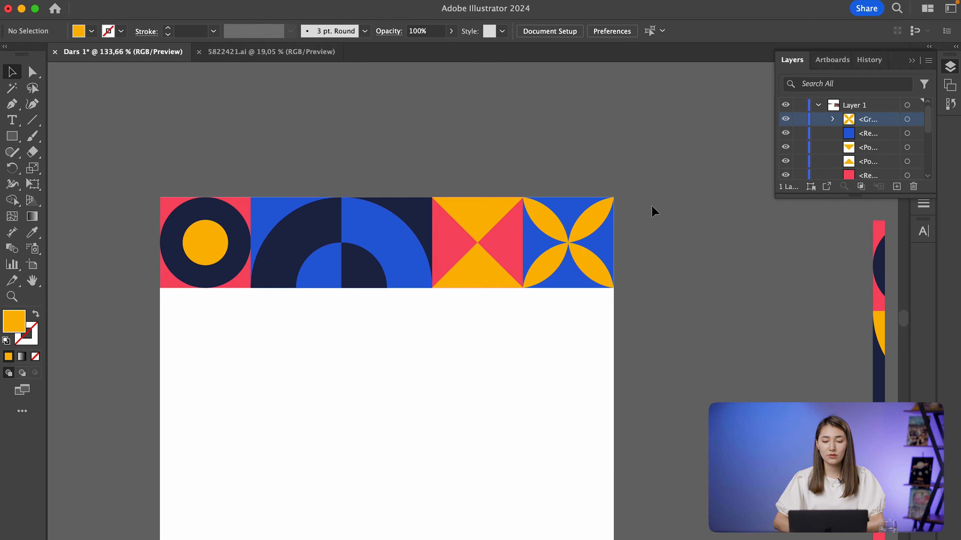
scroll(651, 206, "down", 10)
scroll(567, 228, "up", 3)
scroll(568, 231, "right", 5)
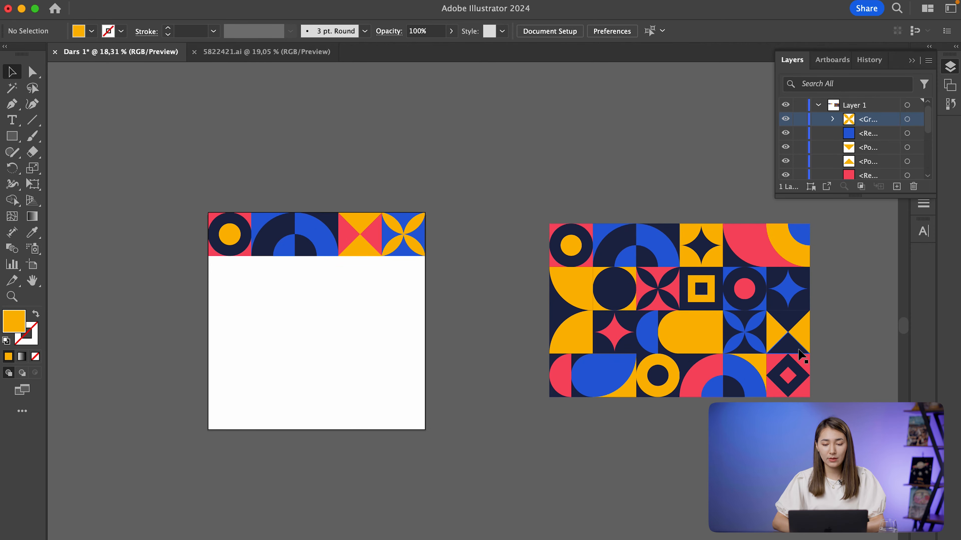
scroll(461, 343, "left", 3)
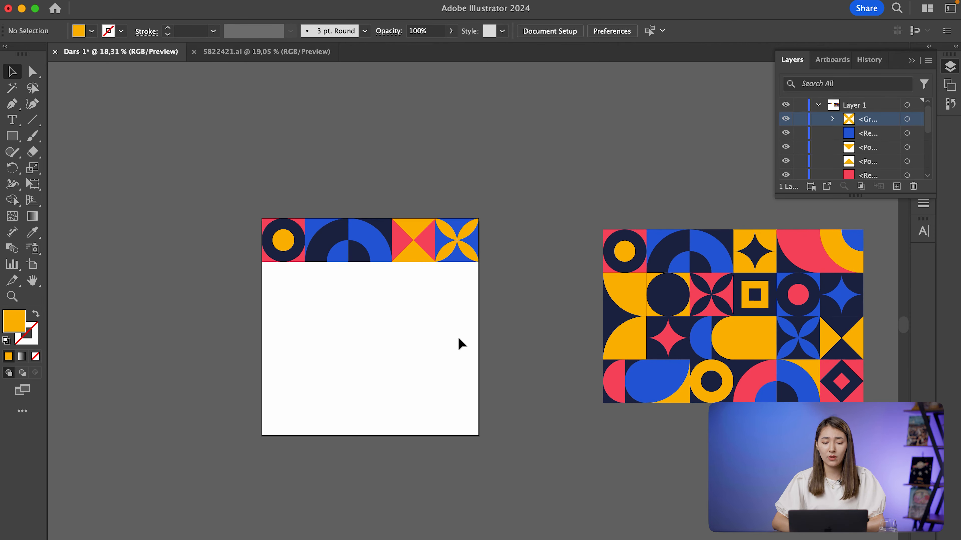
scroll(272, 235, "up", 3)
scroll(271, 237, "down", 3)
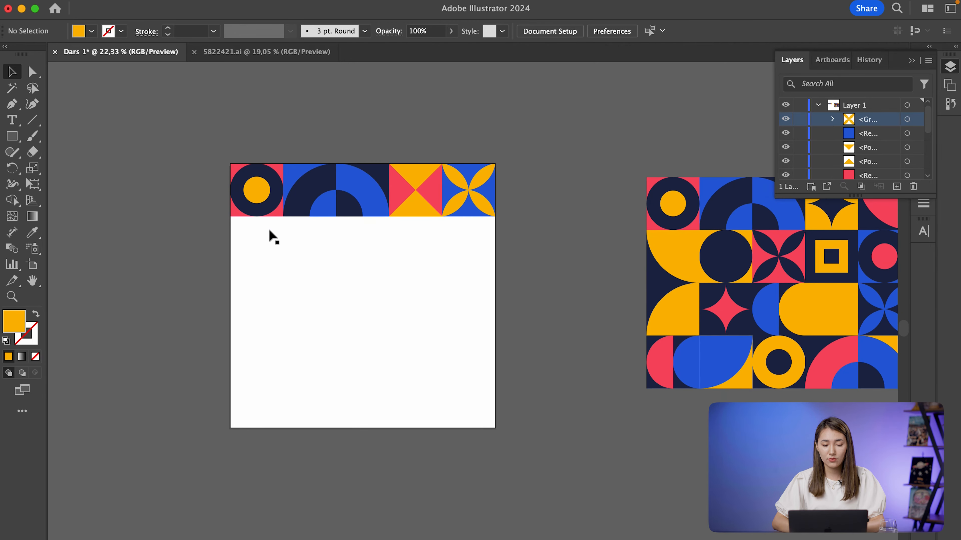
scroll(270, 235, "up", 4)
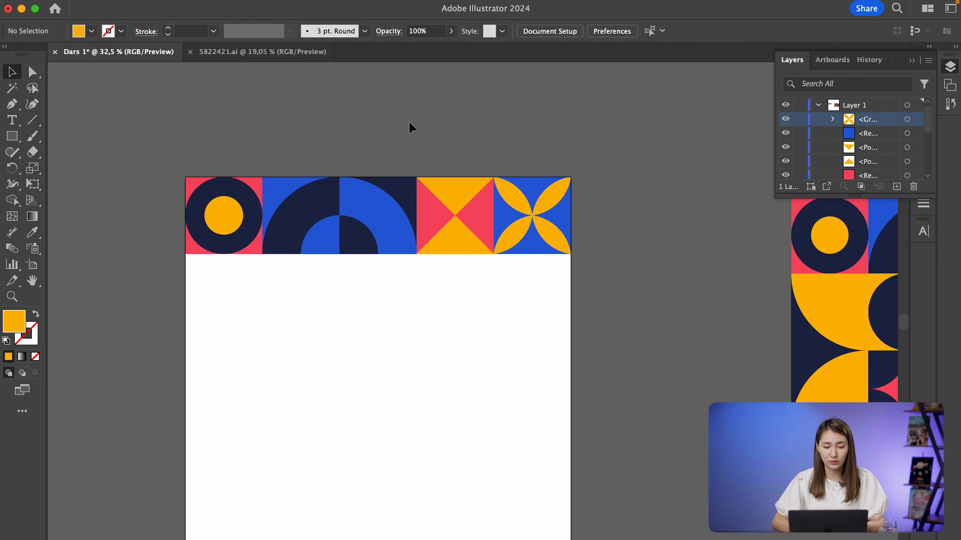
Fill the second row's first four places with copies of the right arc, triangle, ring and four-petal tiles, in that order.
left_click_drag(391, 153, 447, 239)
left_click_drag(455, 200, 302, 282)
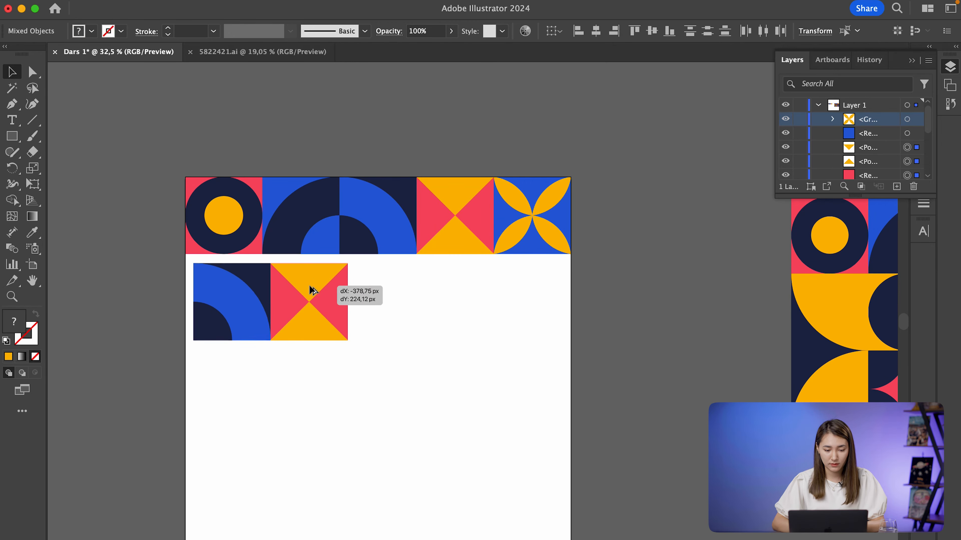
left_click_drag(221, 208, 374, 285)
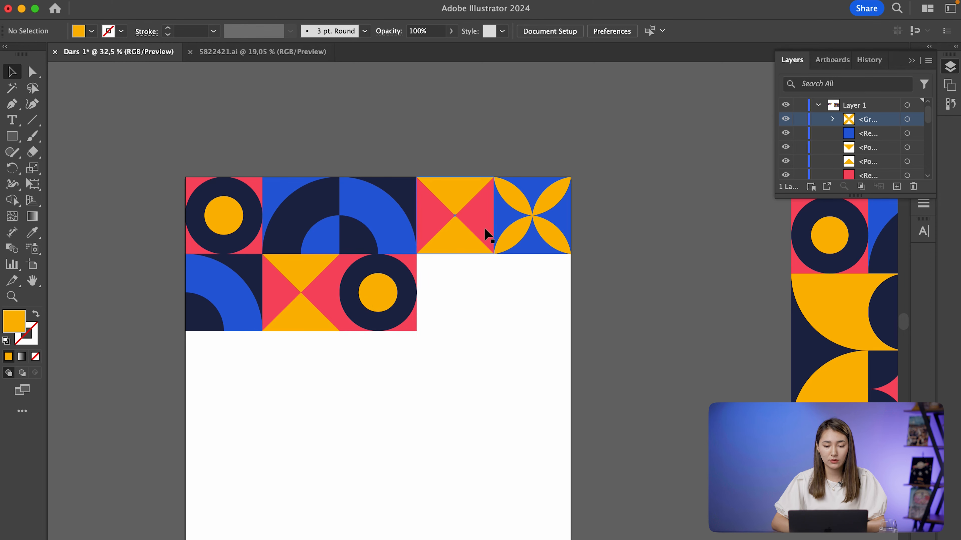
left_click_drag(562, 210, 482, 281)
Copy the top row's left arc tile into the fifth place of the second row.
left_click_drag(305, 215, 536, 292)
key("super+z")
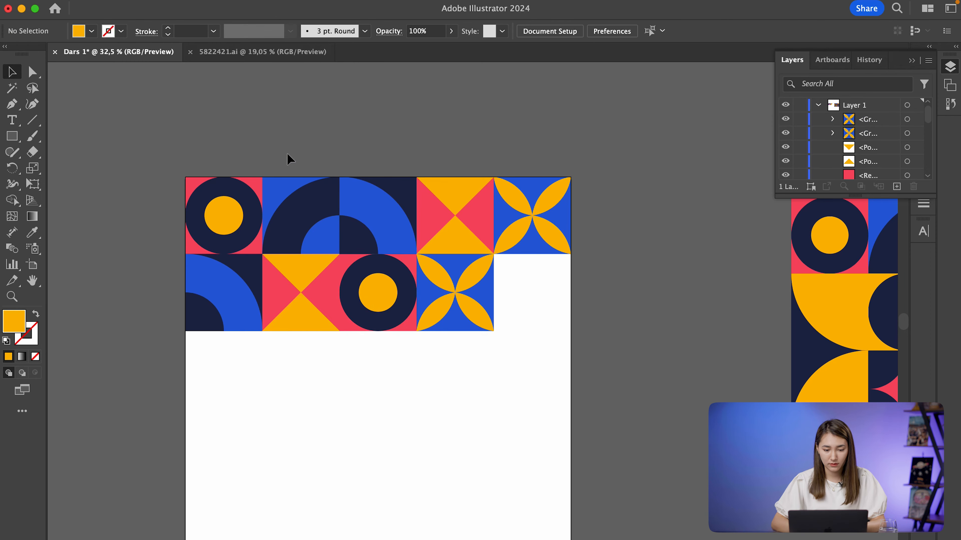
left_click_drag(287, 159, 314, 223)
left_click_drag(308, 211, 539, 288)
Recolour the background of the second row's fifth tile with the yellow sampled from the triangle tile.
left_click(511, 269)
key("i")
left_click(306, 271)
key("v")
left_click(553, 325)
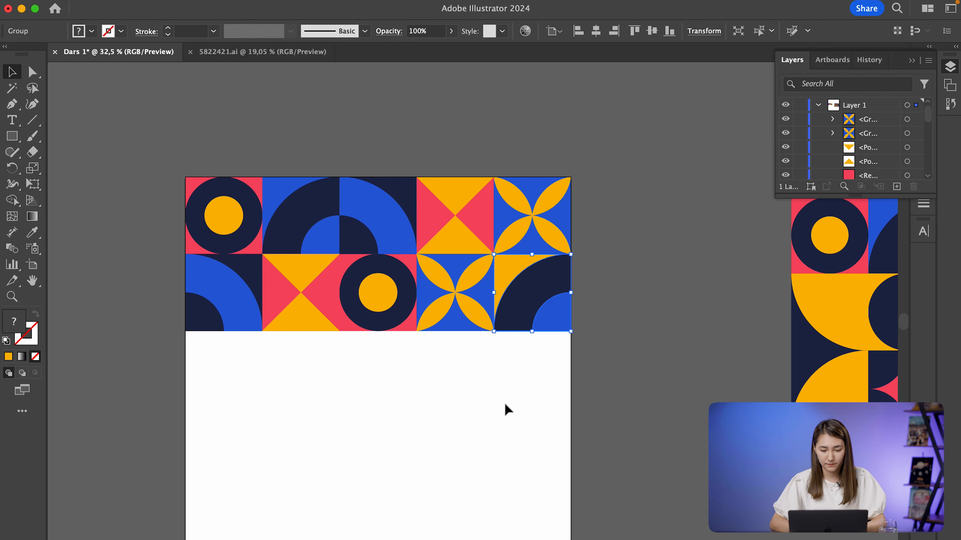
Recolour the small quarter circle of the second row's last tile yellow and copy both tile rows directly below.
left_click(535, 359)
left_click(556, 318)
key("i")
left_click(509, 267)
key("v")
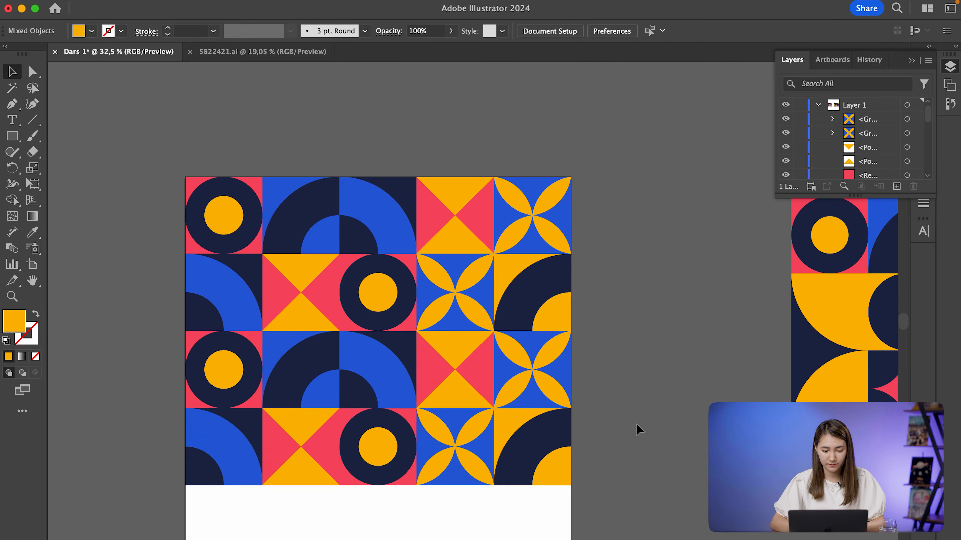
Examine the four-row tile pattern and the remaining empty strip of the artboard beside the reference.
key("super+minus")
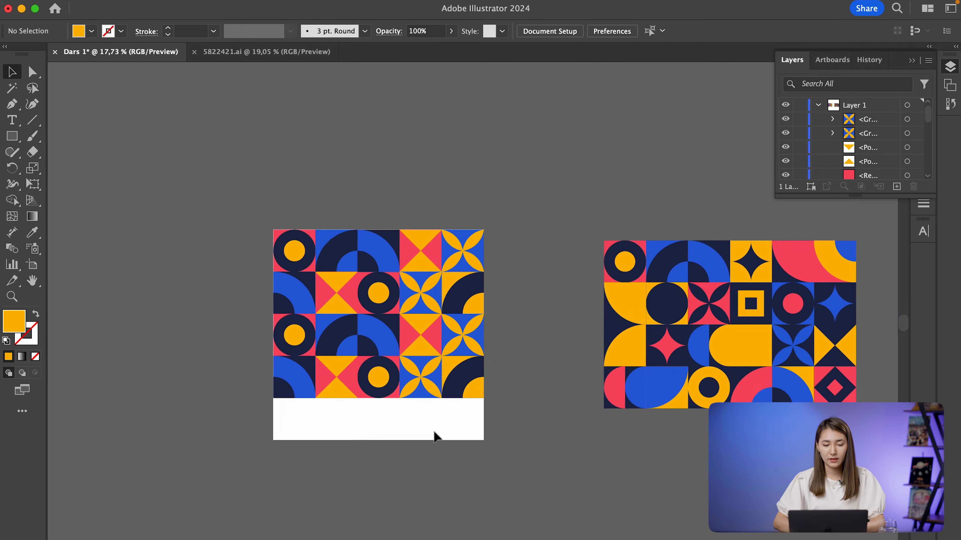
scroll(423, 375, "up", 3)
scroll(283, 451, "up", 3)
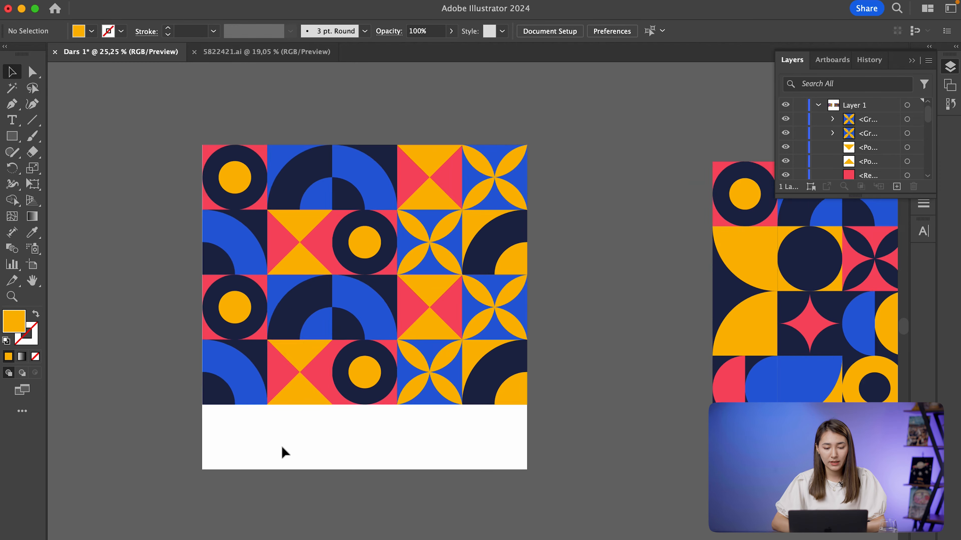
scroll(309, 403, "down", 3)
scroll(309, 405, "up", 1)
scroll(309, 404, "right", 1)
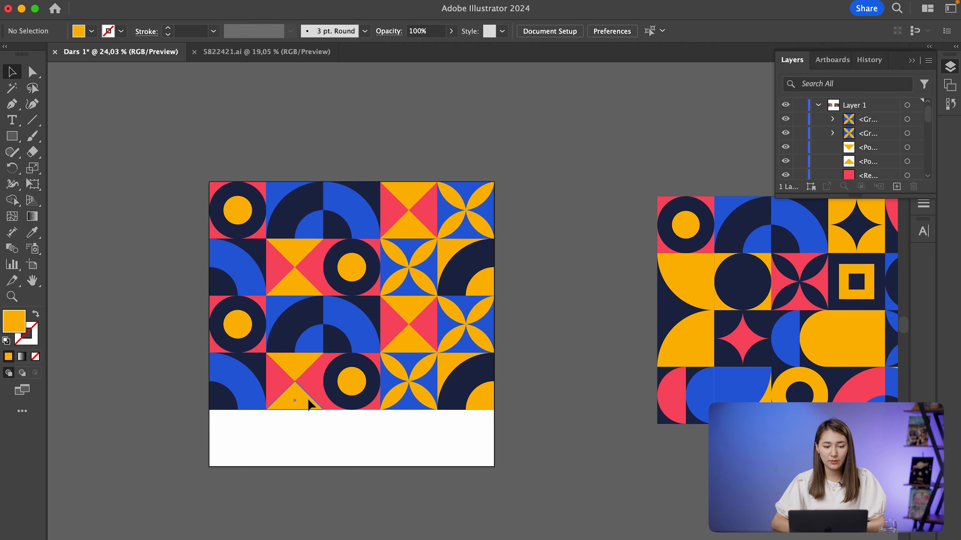
scroll(309, 403, "down", 1)
scroll(309, 403, "left", 1)
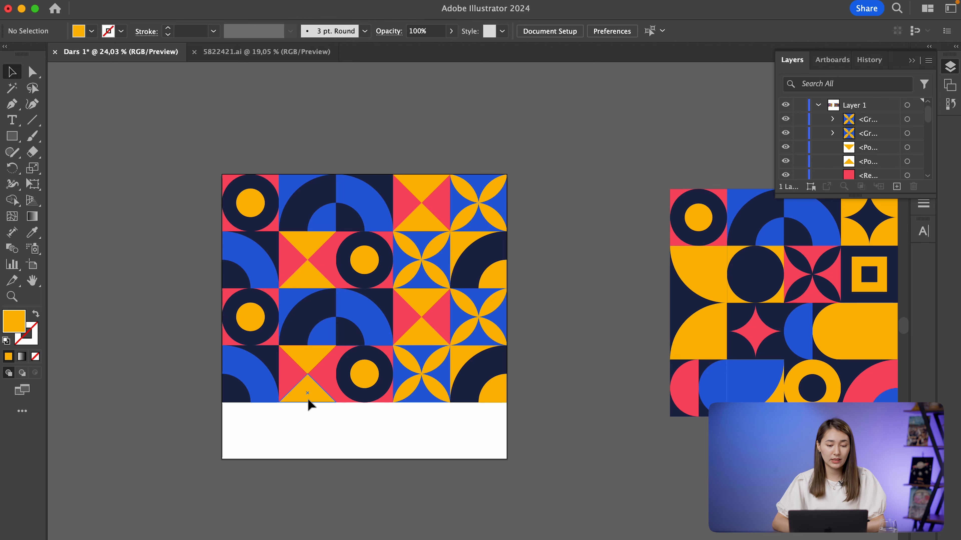
scroll(309, 404, "up", 2)
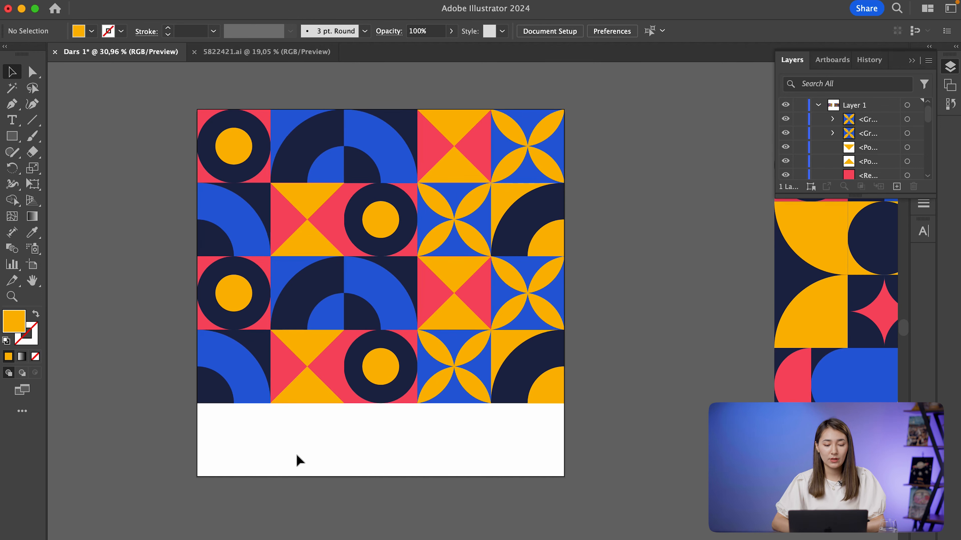
scroll(297, 460, "down", 3)
scroll(298, 460, "up", 1)
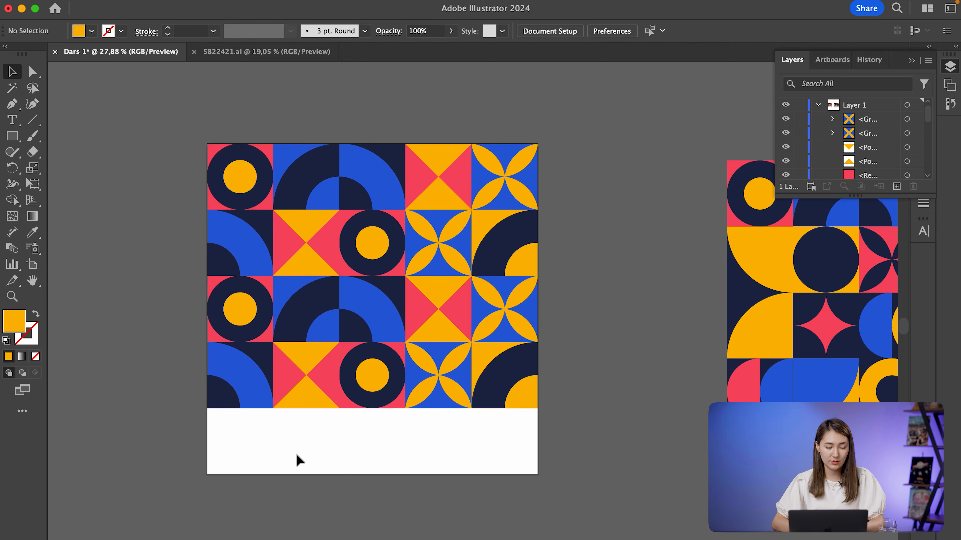
Shorten the artboard from below so that it ends at the lower edge of the fourth tile row.
left_click(33, 266)
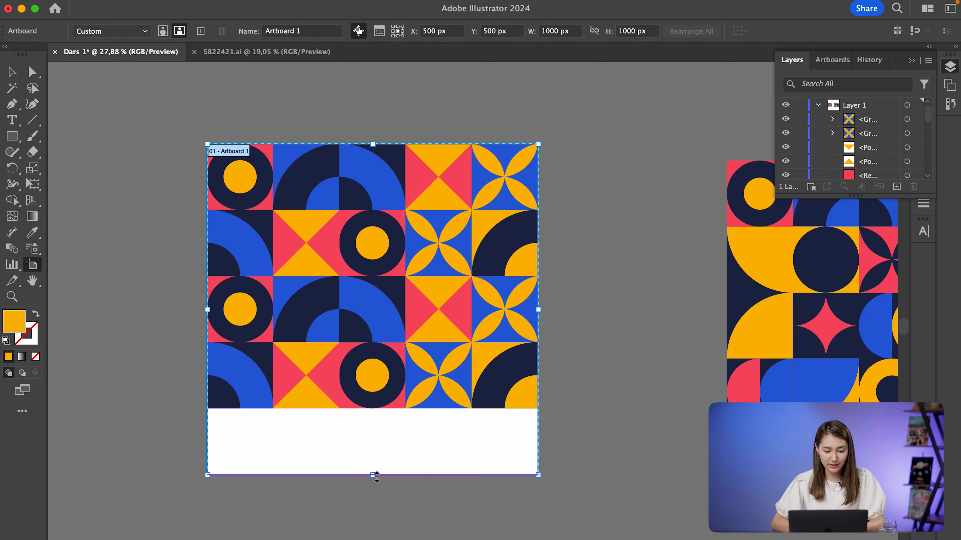
left_click_drag(377, 476, 375, 414)
key("v")
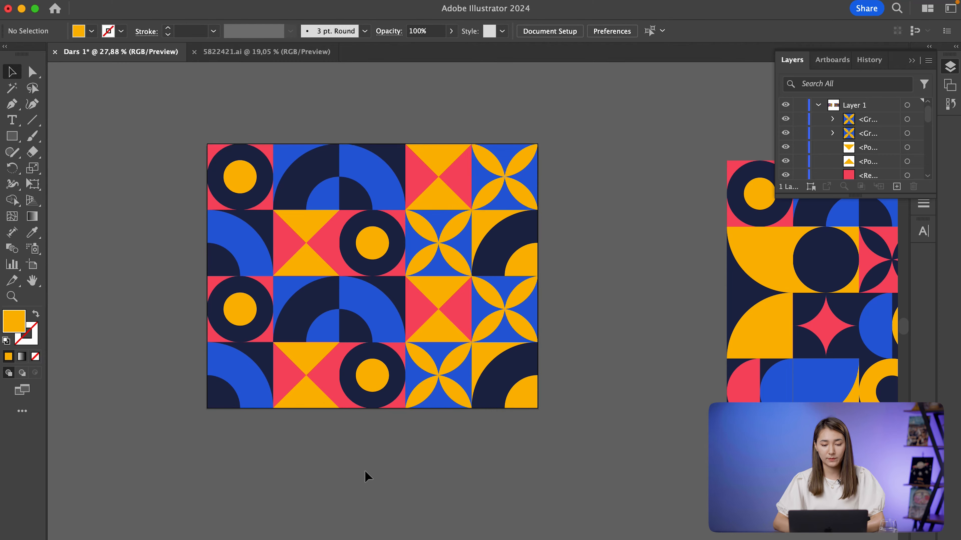
scroll(357, 480, "down", 4)
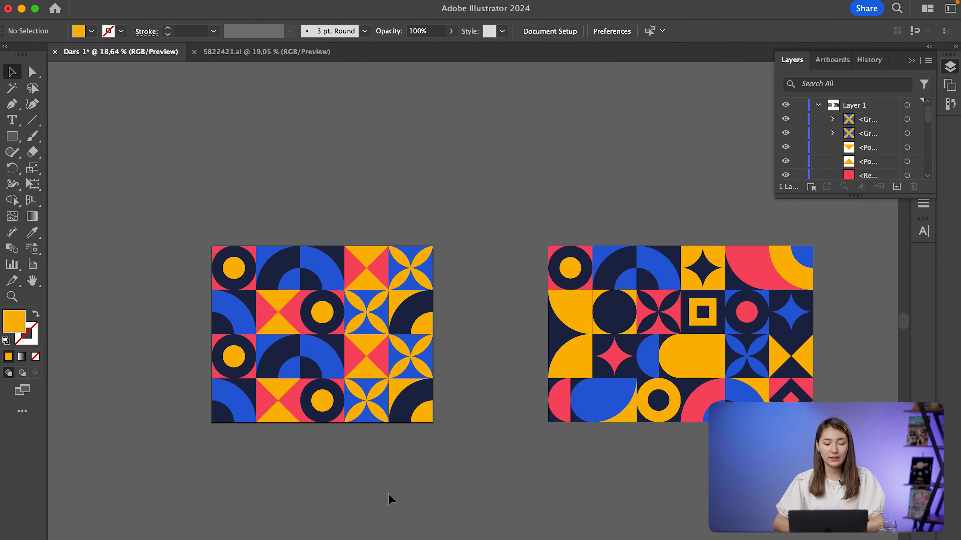